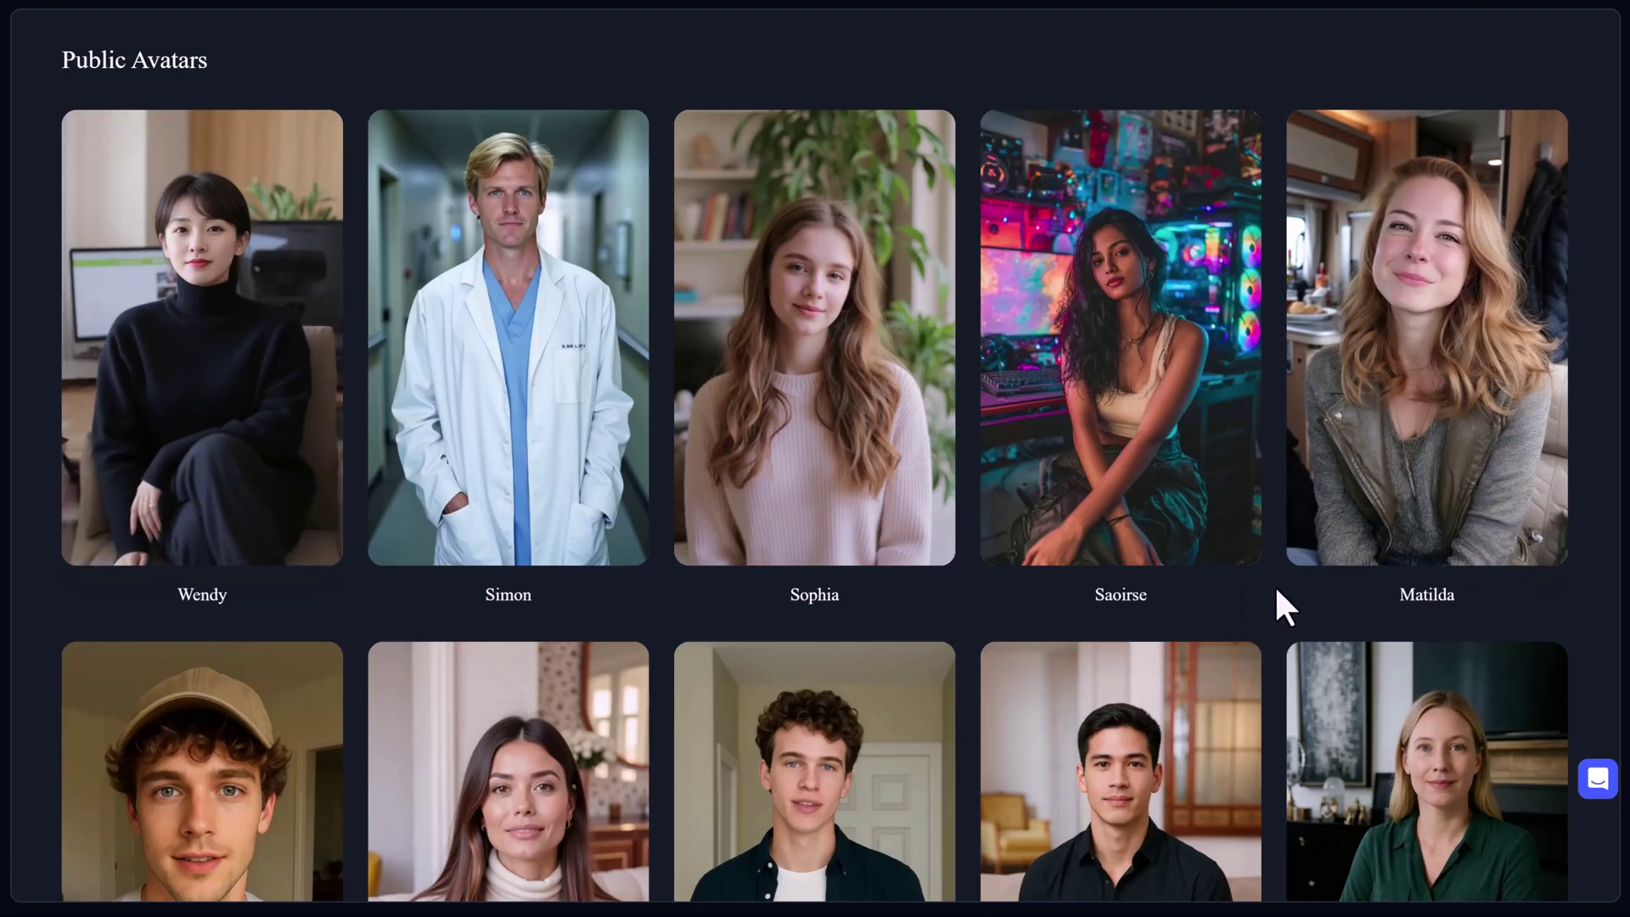
pyautogui.scroll(-3, 1248, 603)
pyautogui.scroll(-9, 1222, 607)
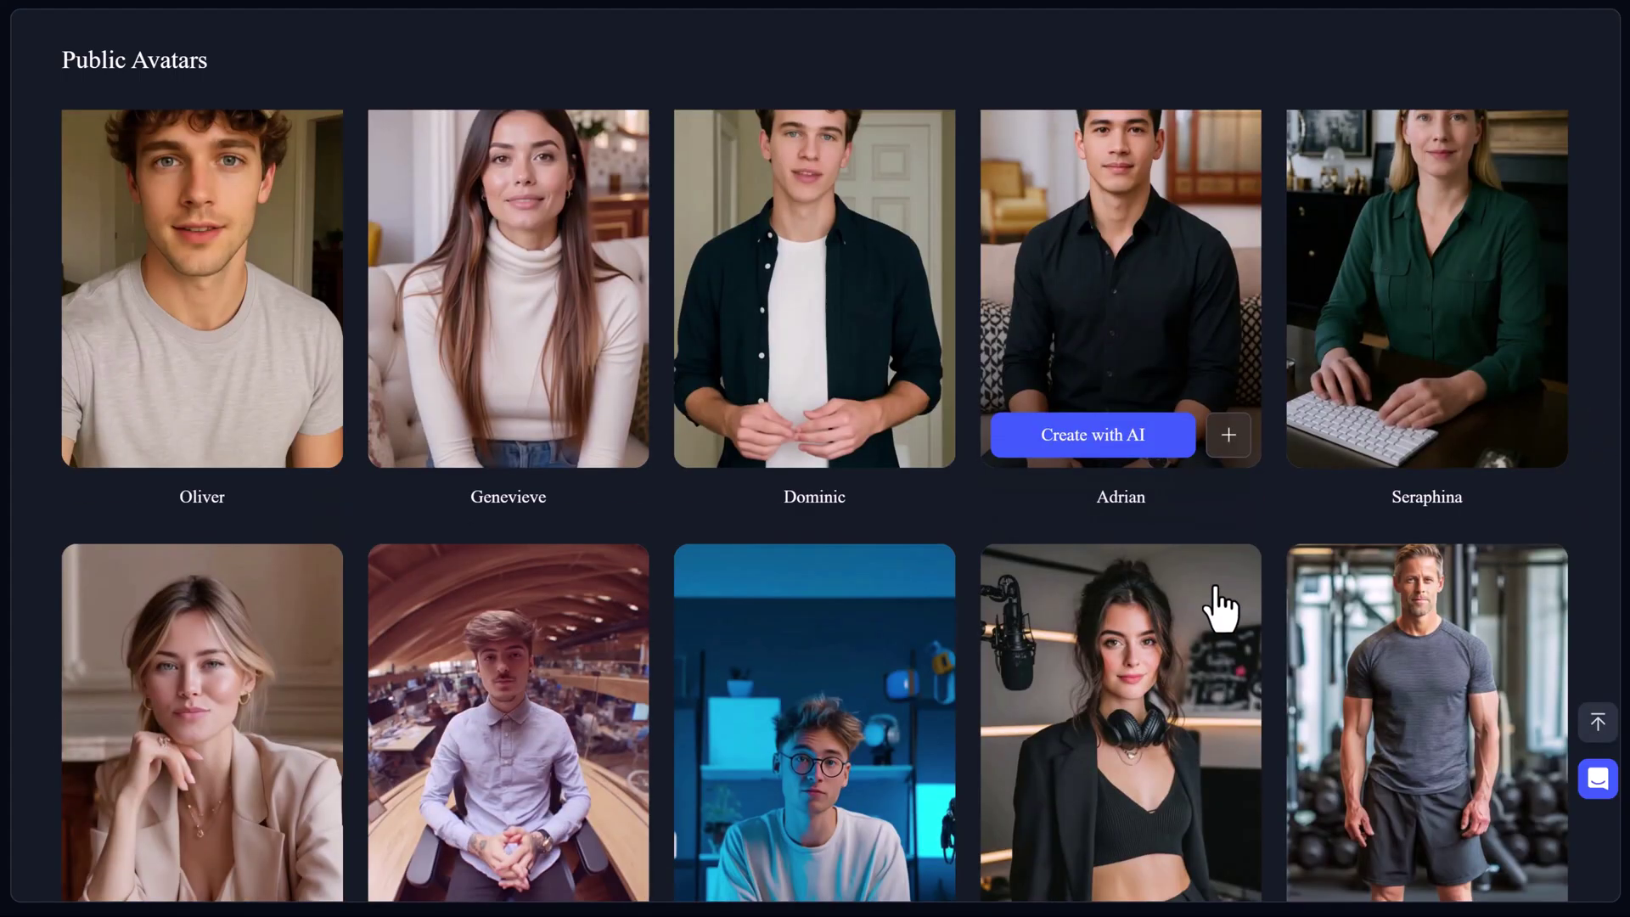
pyautogui.scroll(-6, 1229, 604)
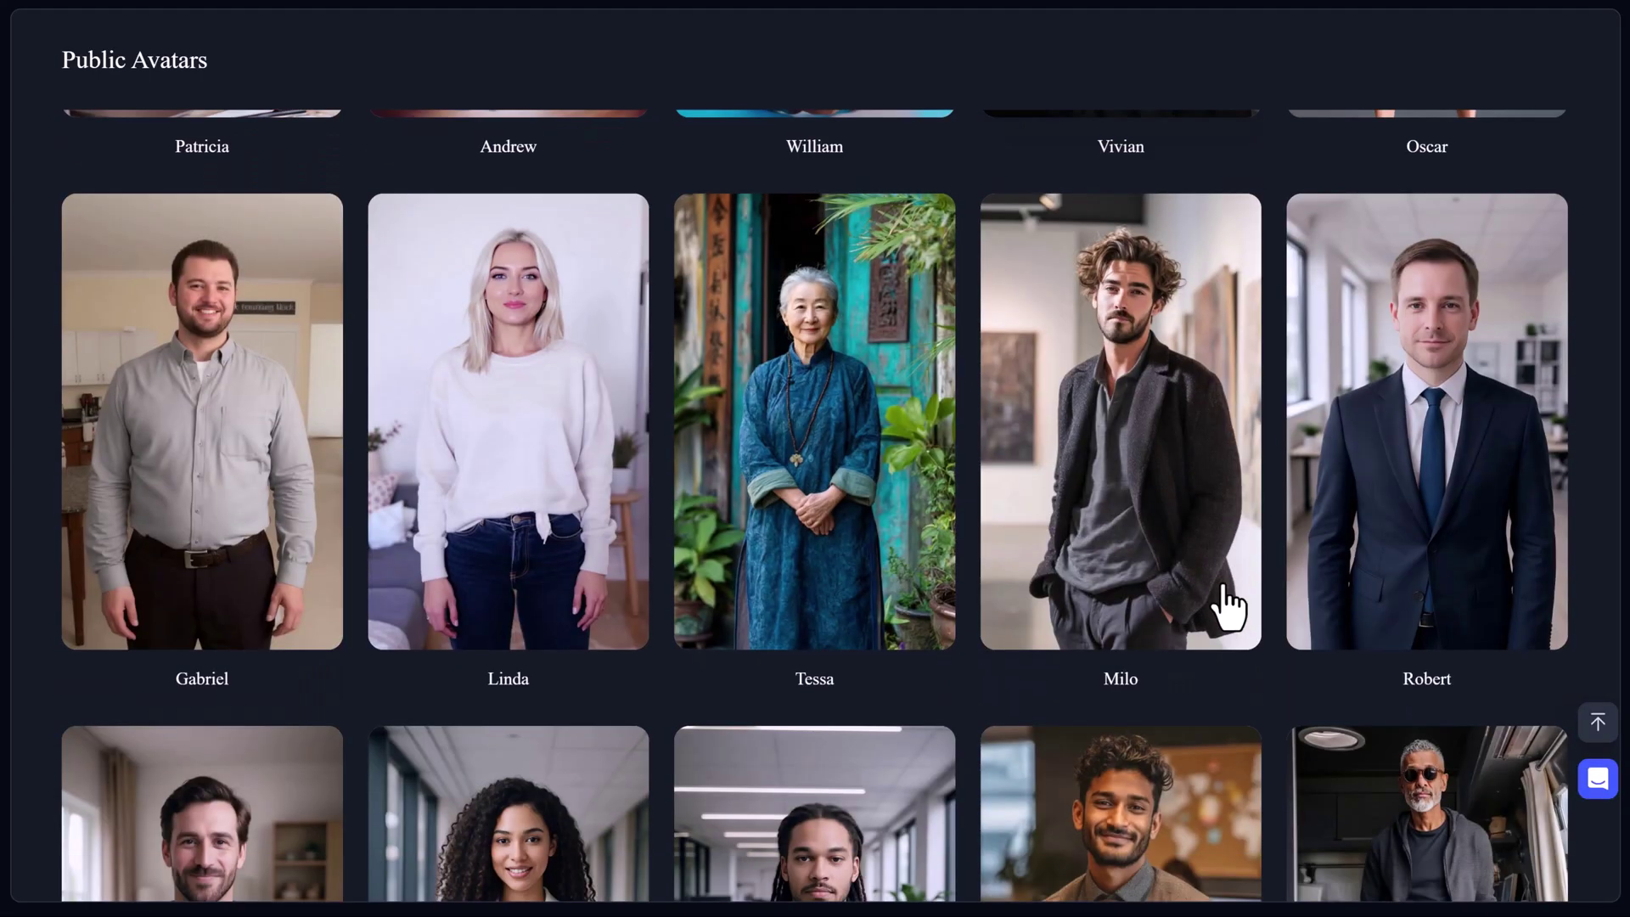
pyautogui.scroll(-6, 1228, 604)
pyautogui.scroll(-7, 1229, 605)
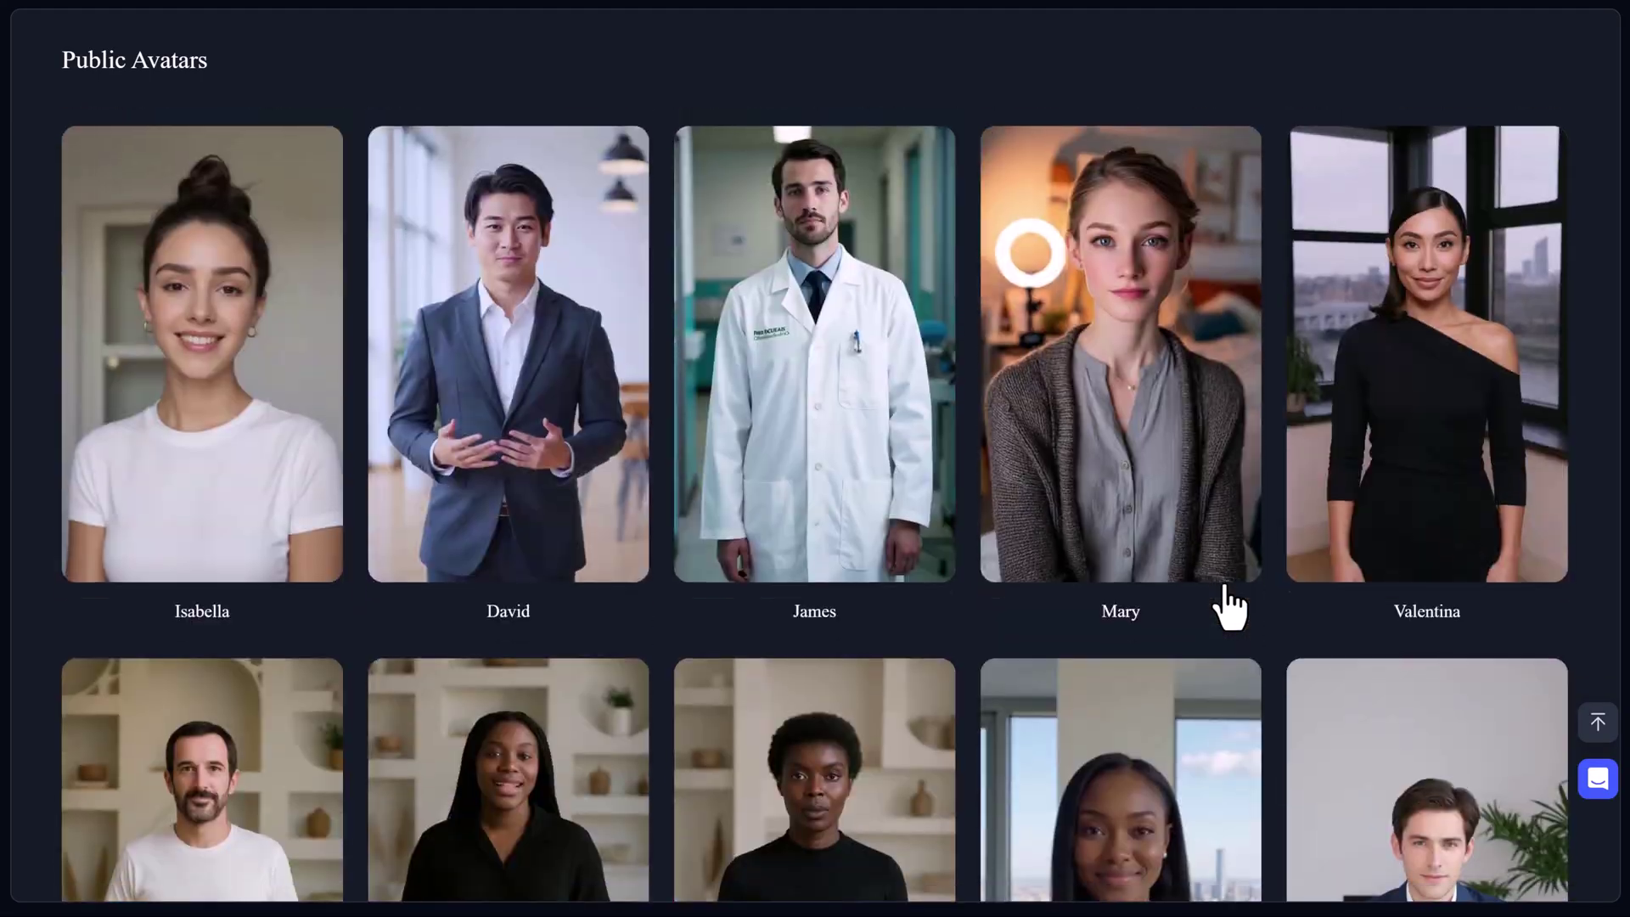
pyautogui.scroll(-6, 1229, 604)
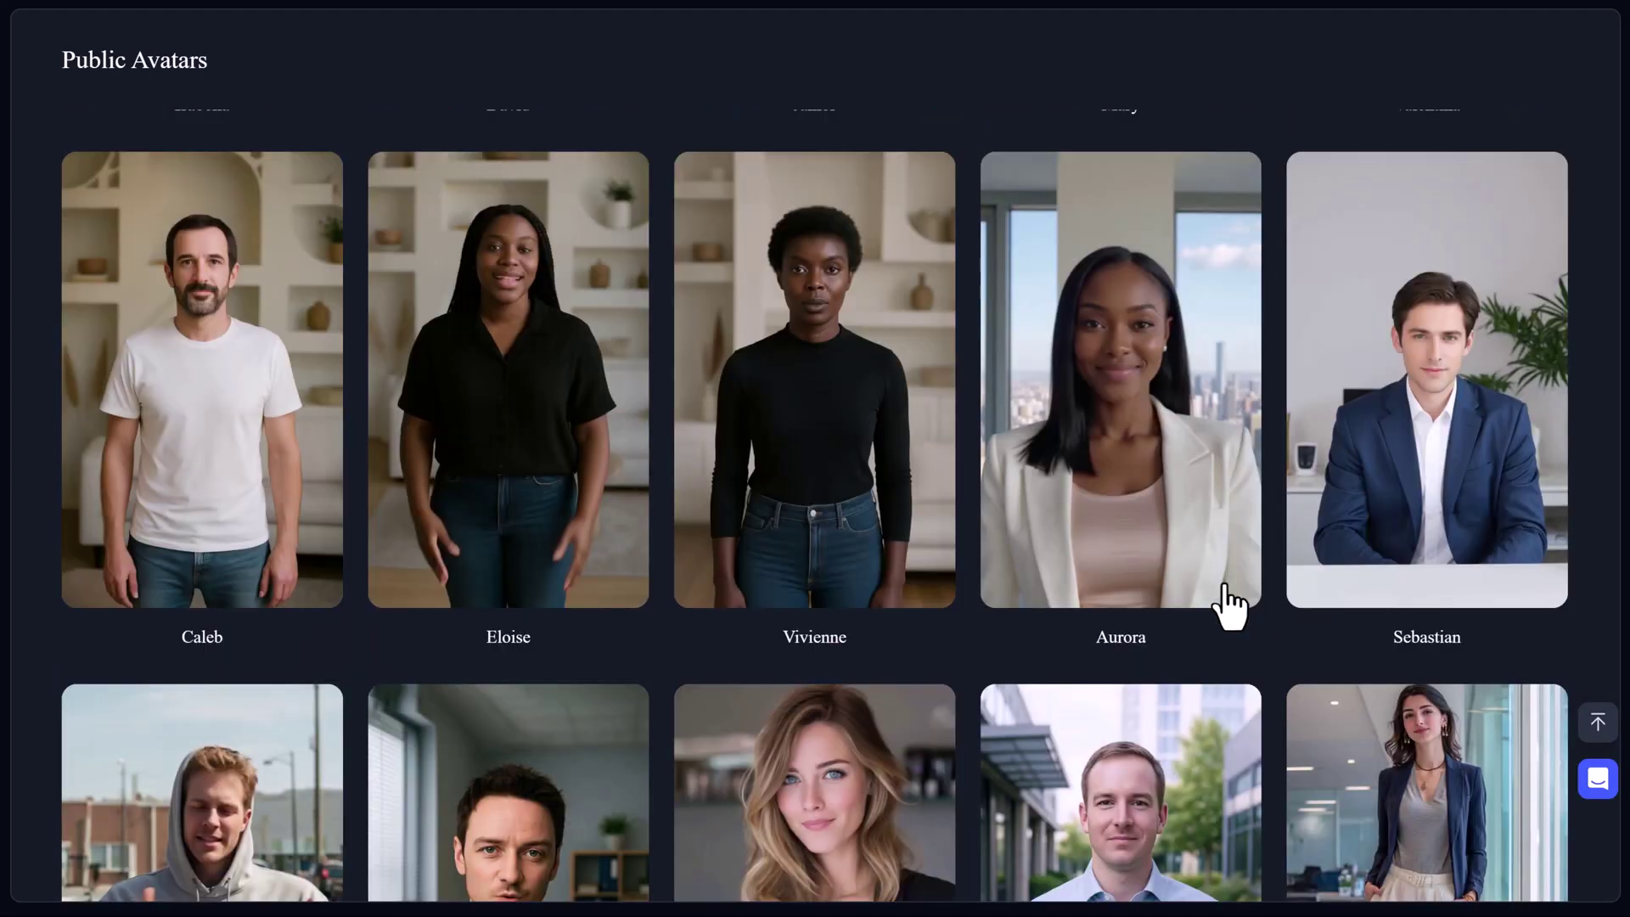
pyautogui.scroll(-6, 1228, 605)
pyautogui.scroll(-5, 1229, 604)
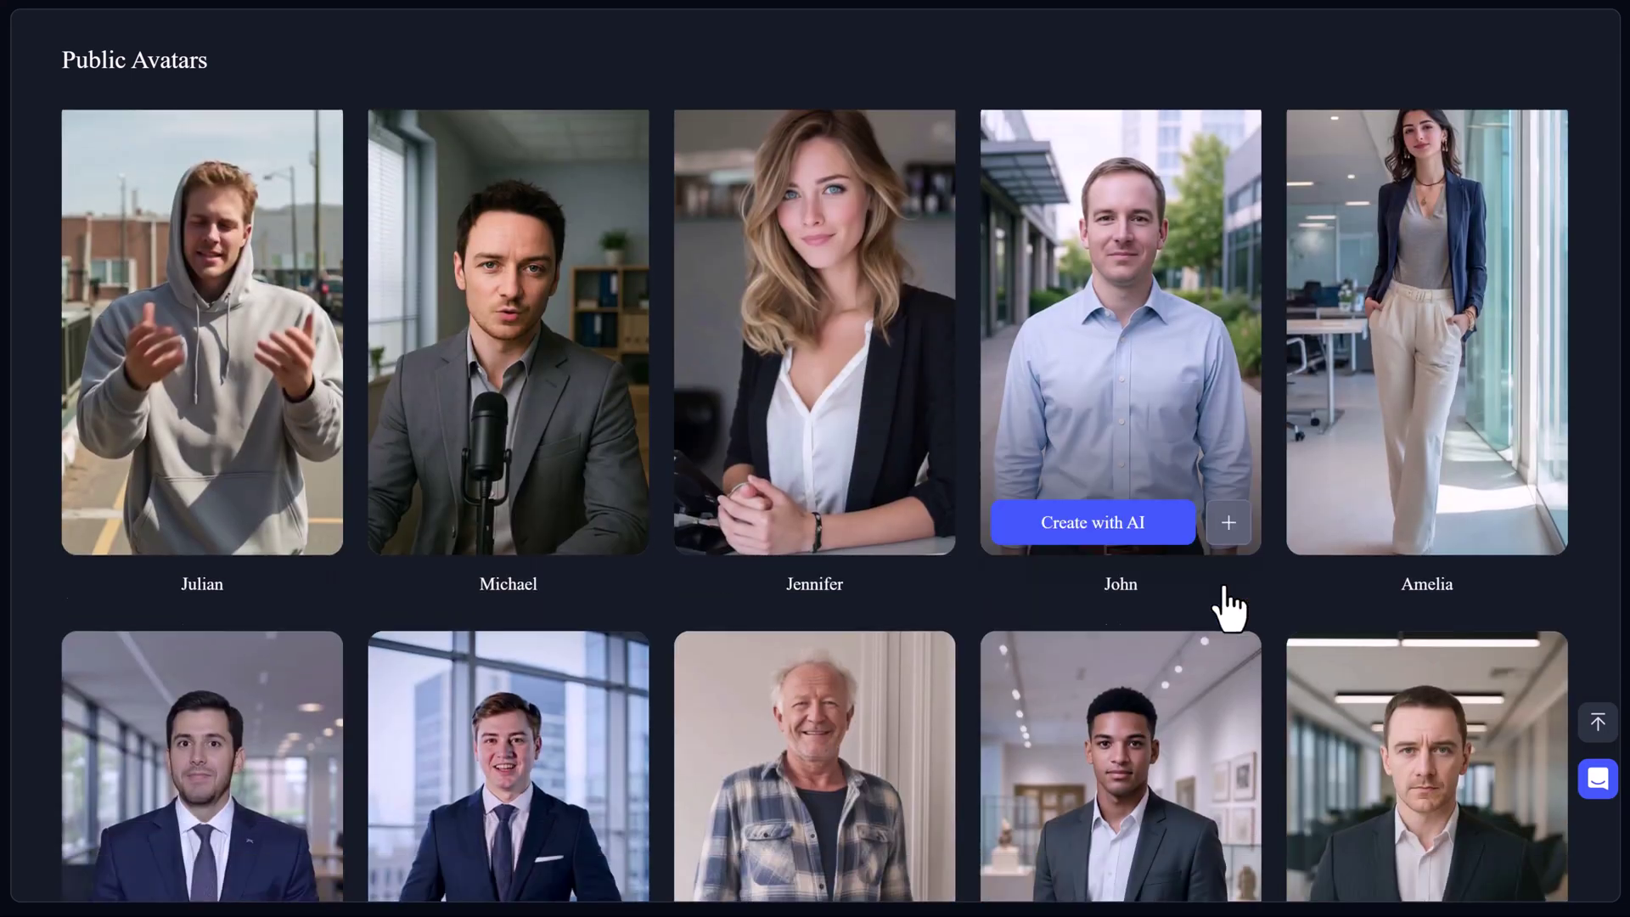
pyautogui.scroll(-3, 1229, 604)
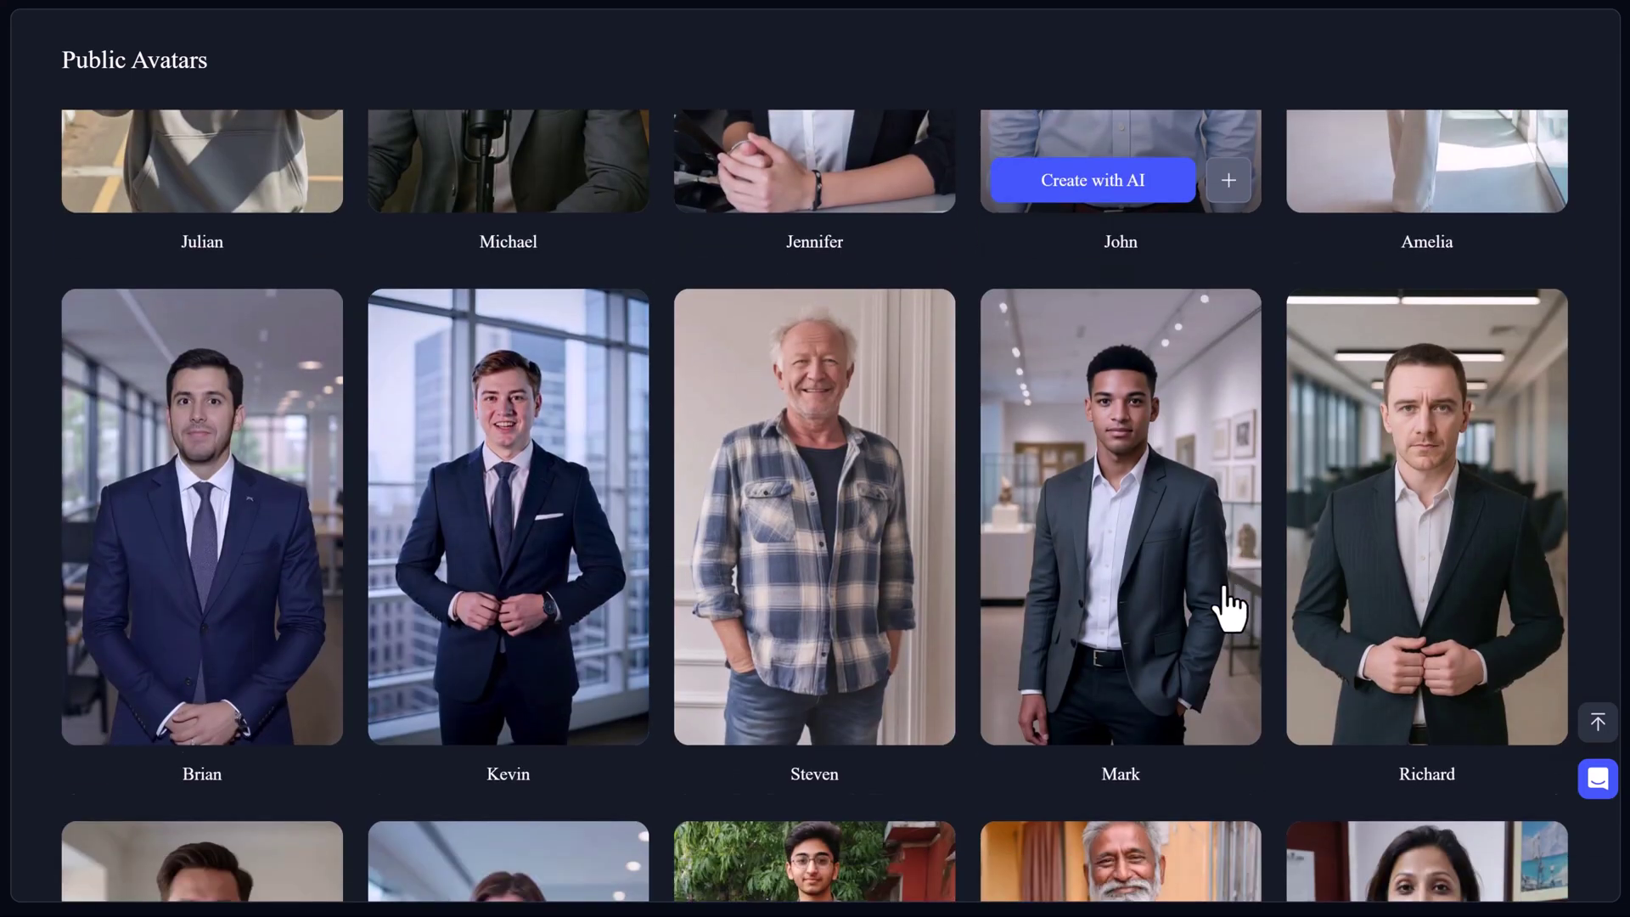
pyautogui.scroll(-5, 1229, 604)
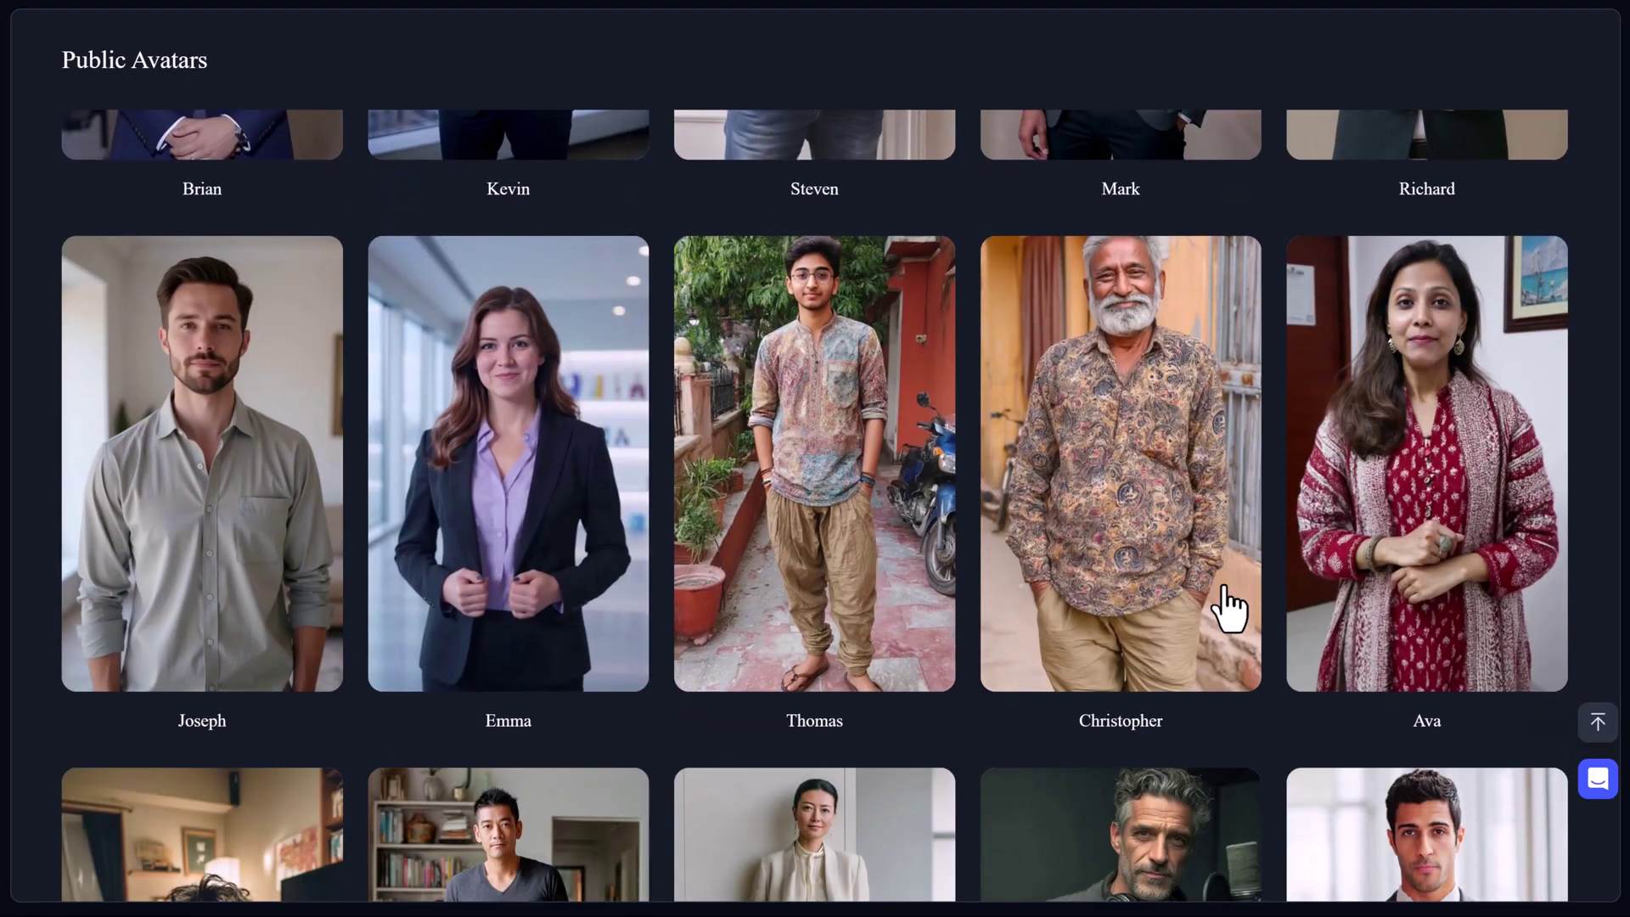
pyautogui.scroll(-6, 1228, 605)
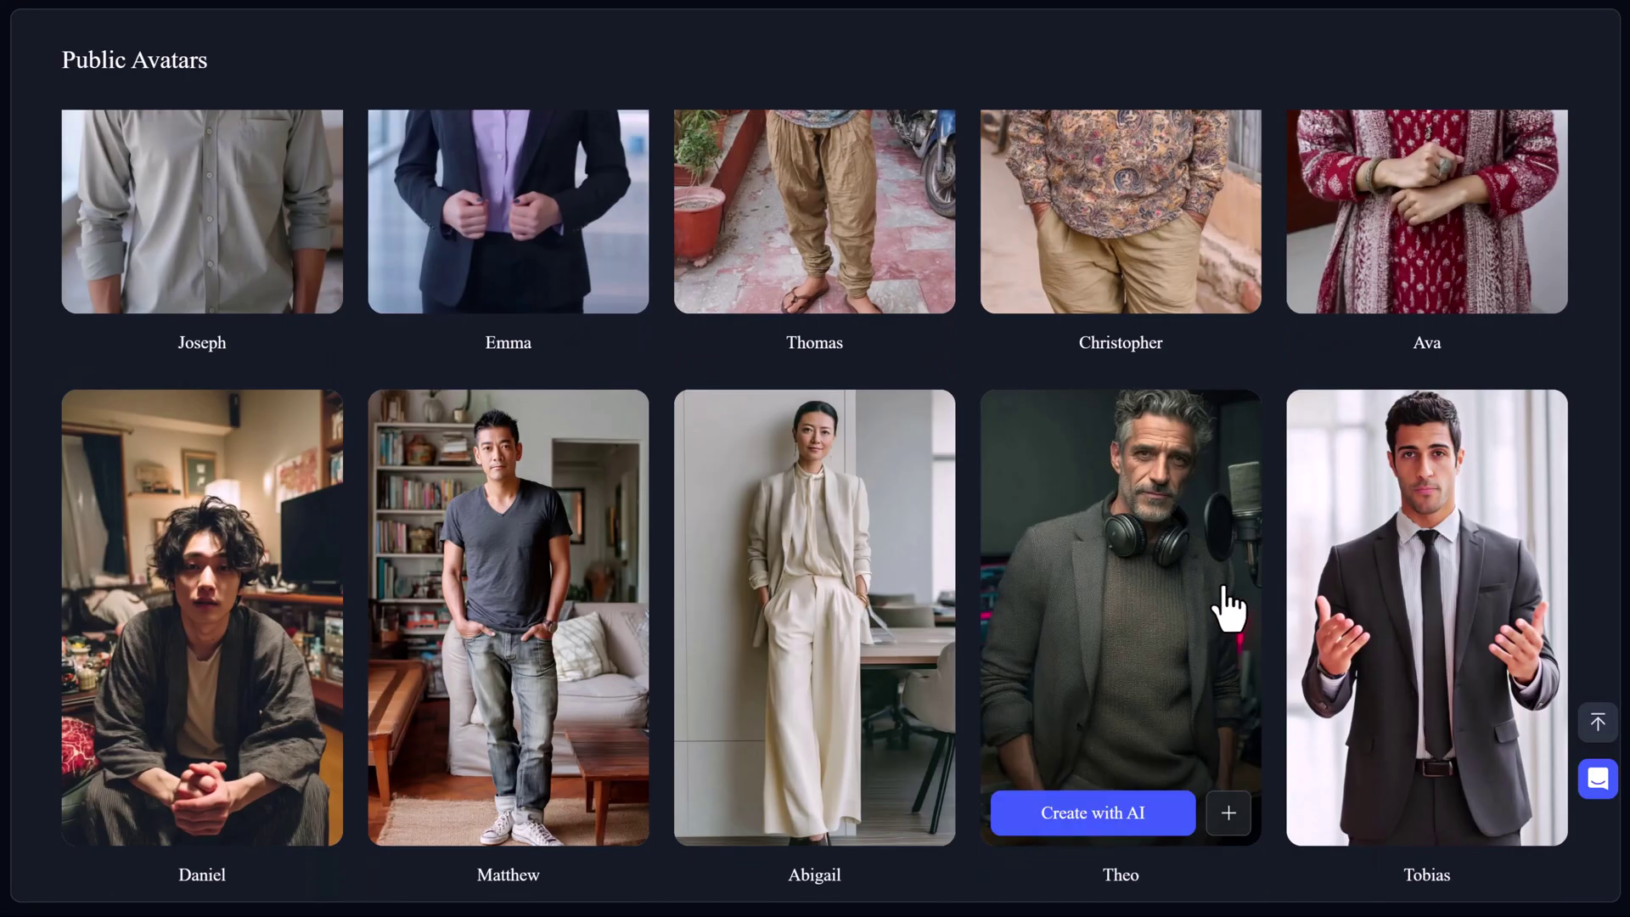
pyautogui.scroll(-7, 1229, 604)
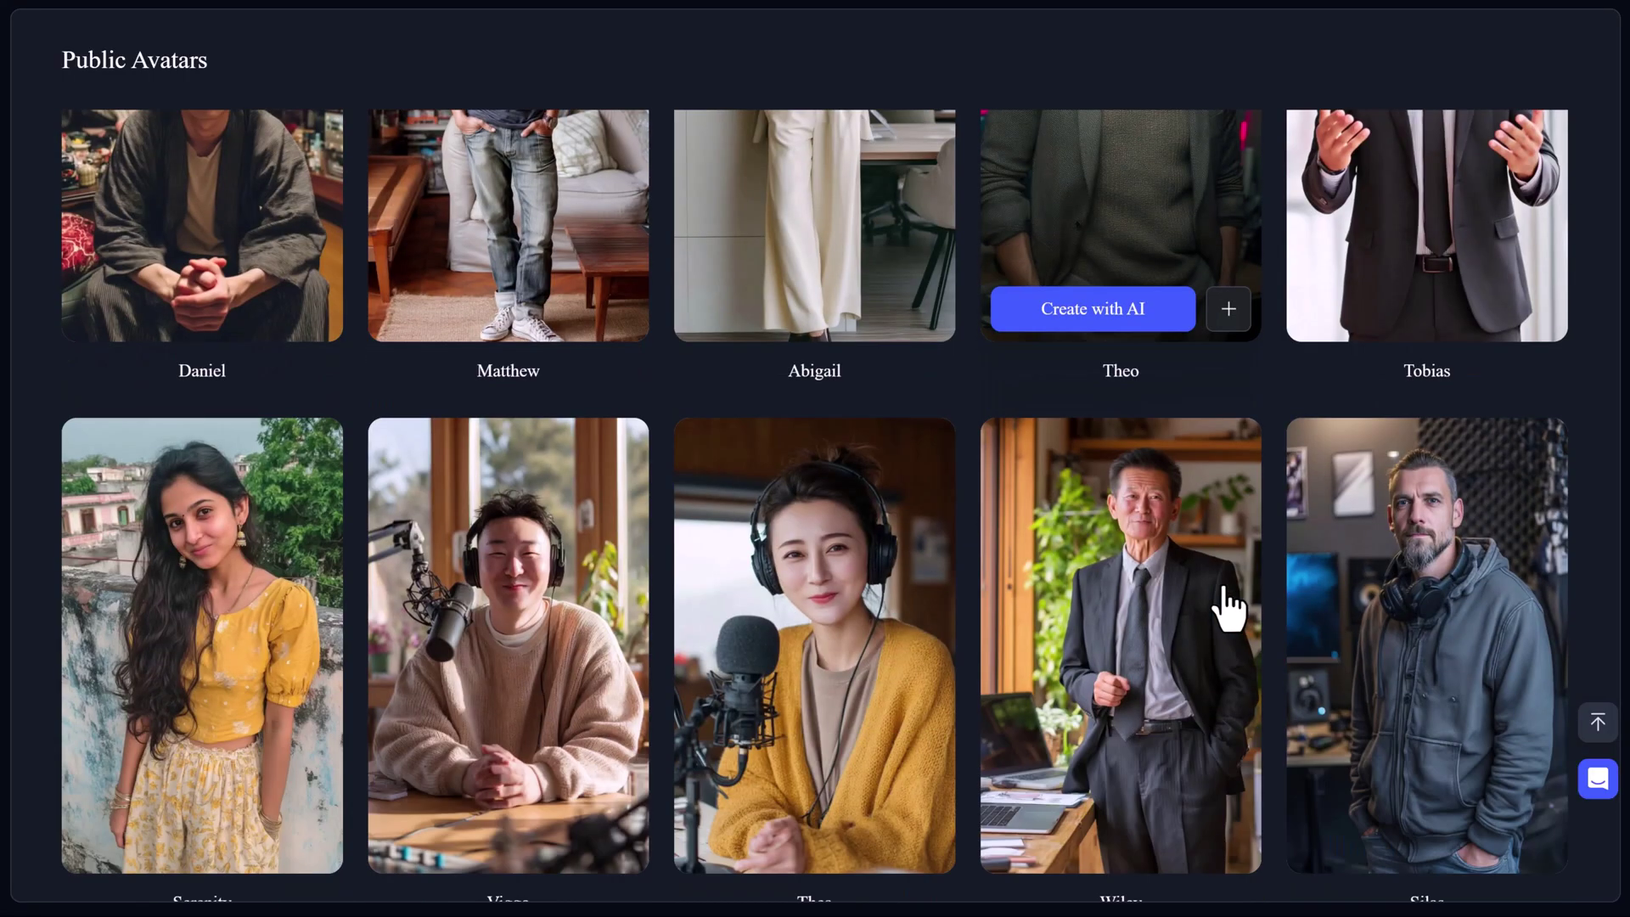
pyautogui.scroll(-5, 1228, 604)
pyautogui.scroll(-6, 1228, 604)
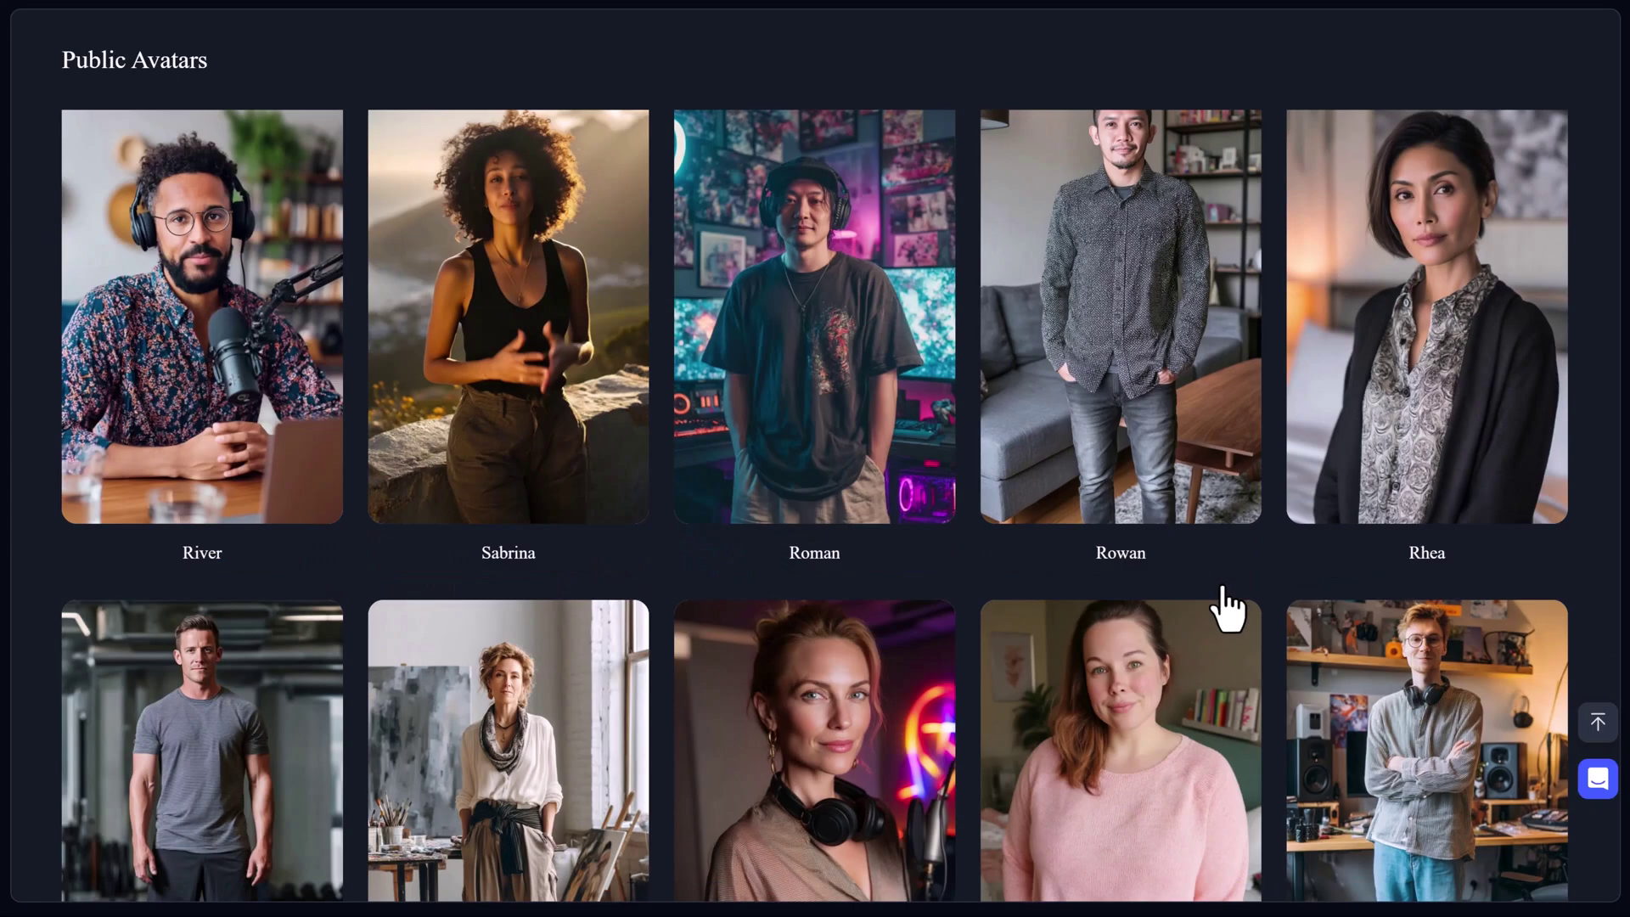
pyautogui.scroll(-6, 1228, 604)
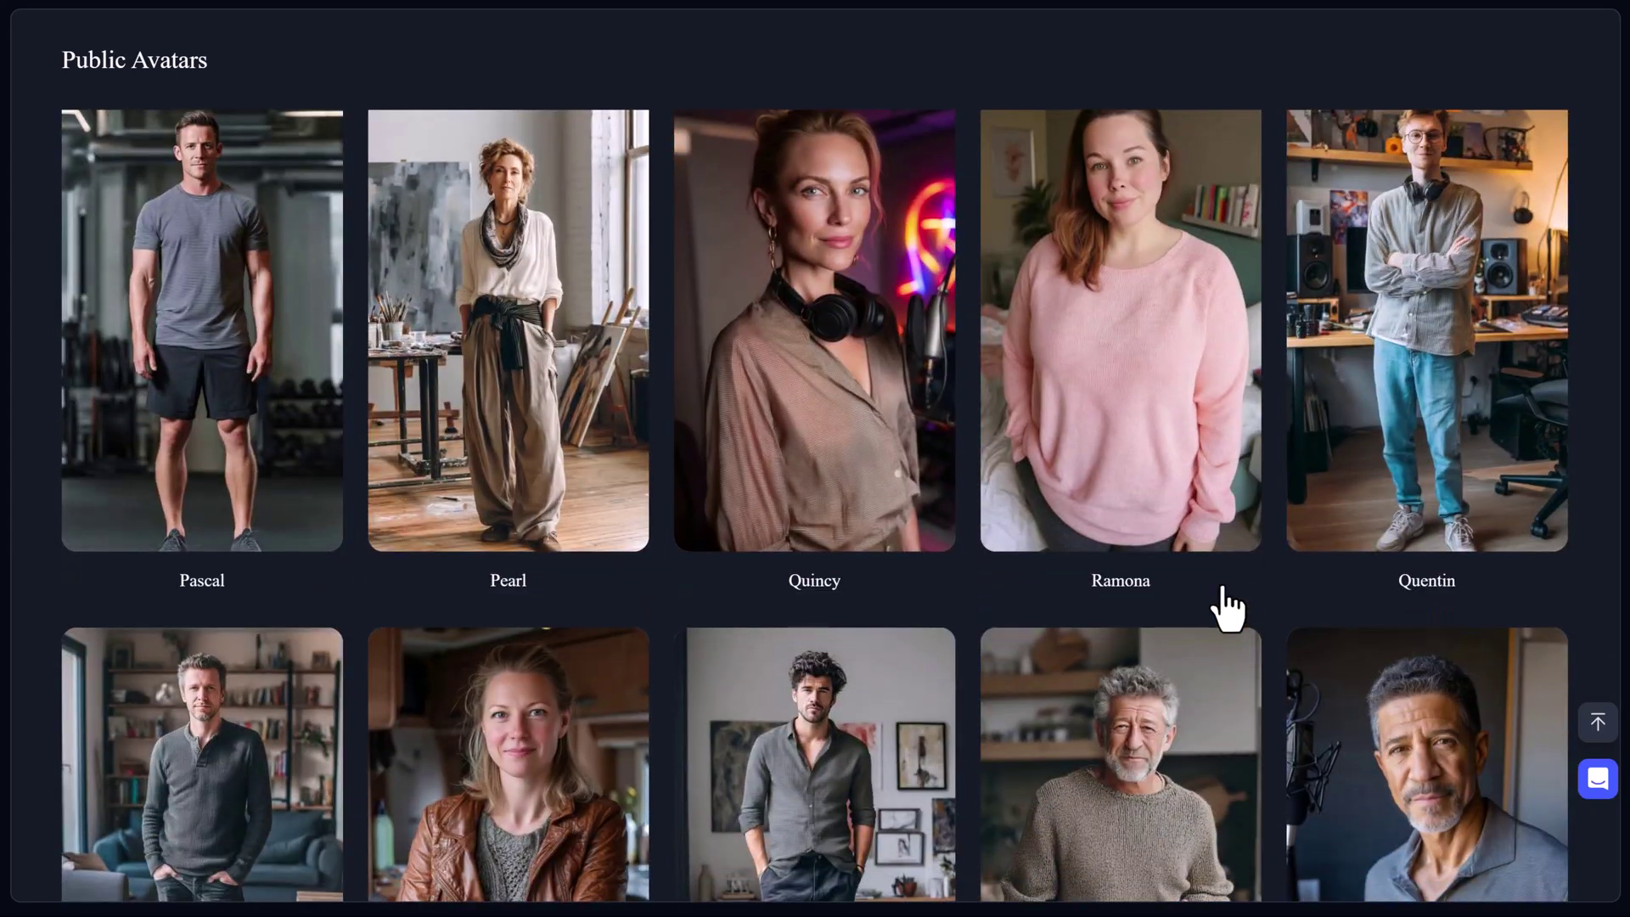
pyautogui.scroll(-11, 1228, 604)
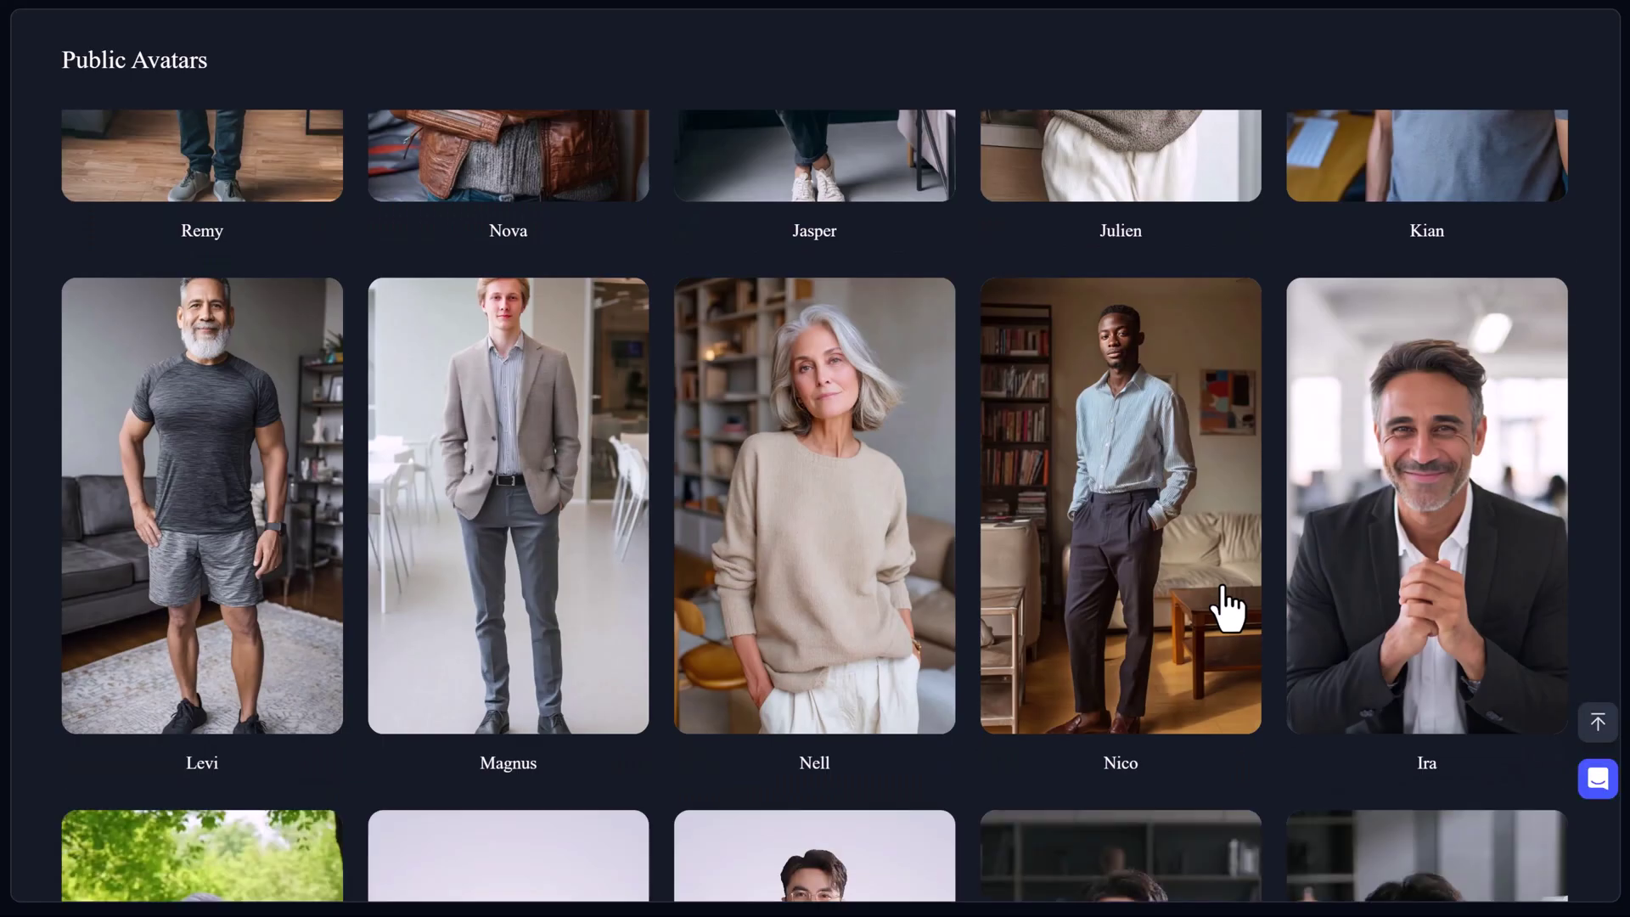
pyautogui.scroll(-8, 1229, 604)
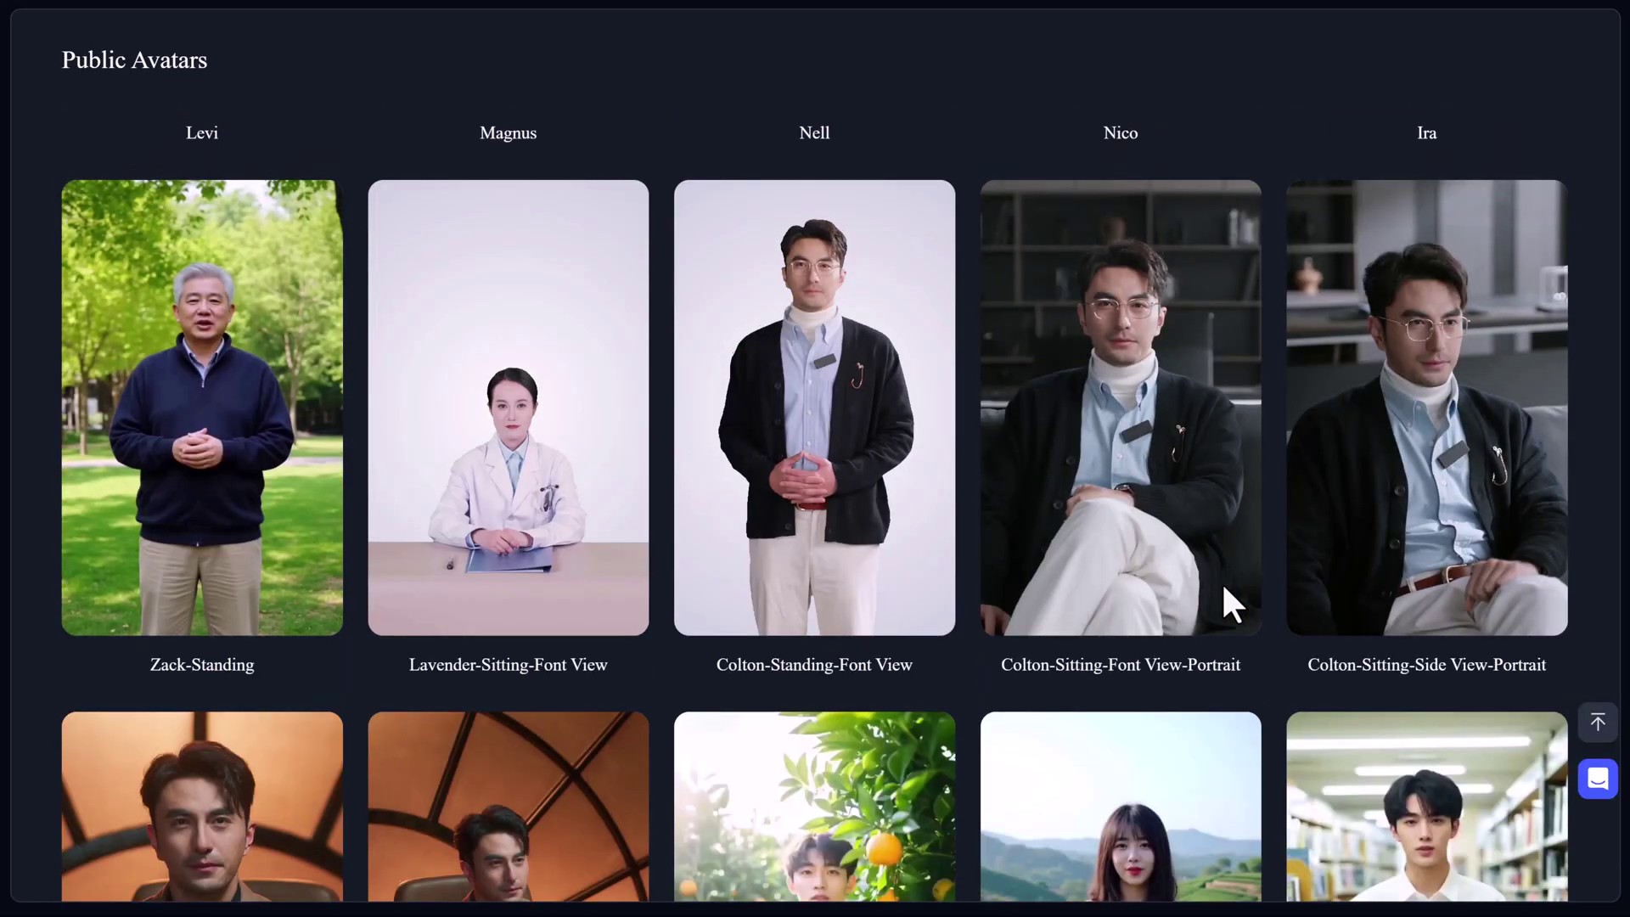
pyautogui.scroll(-8, 1228, 602)
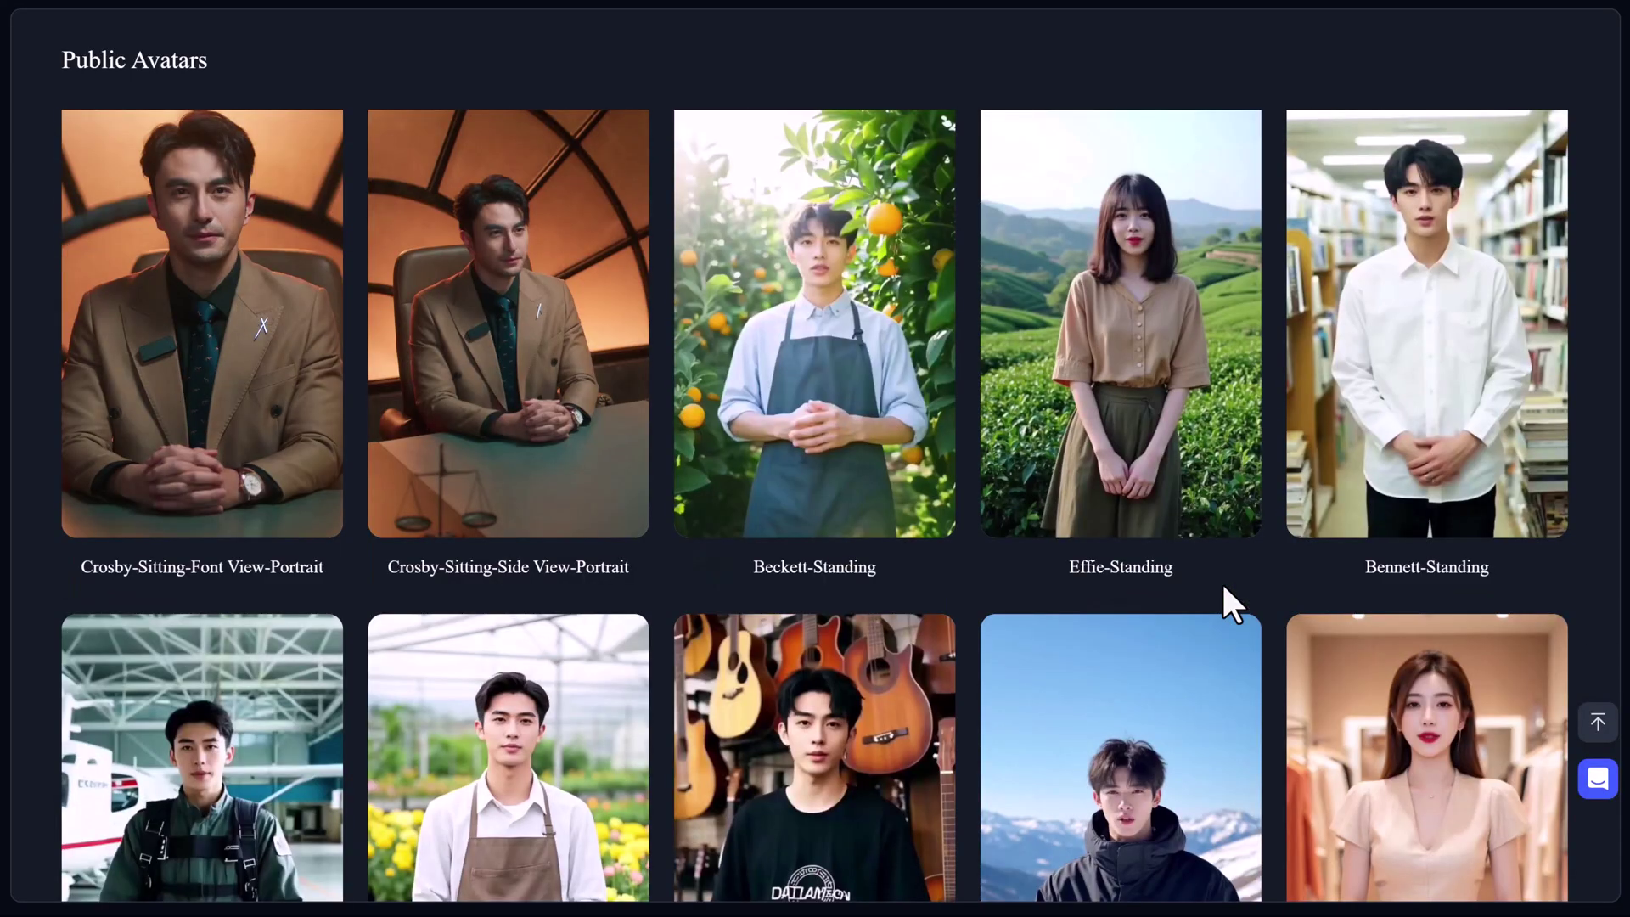
pyautogui.scroll(-3, 1221, 582)
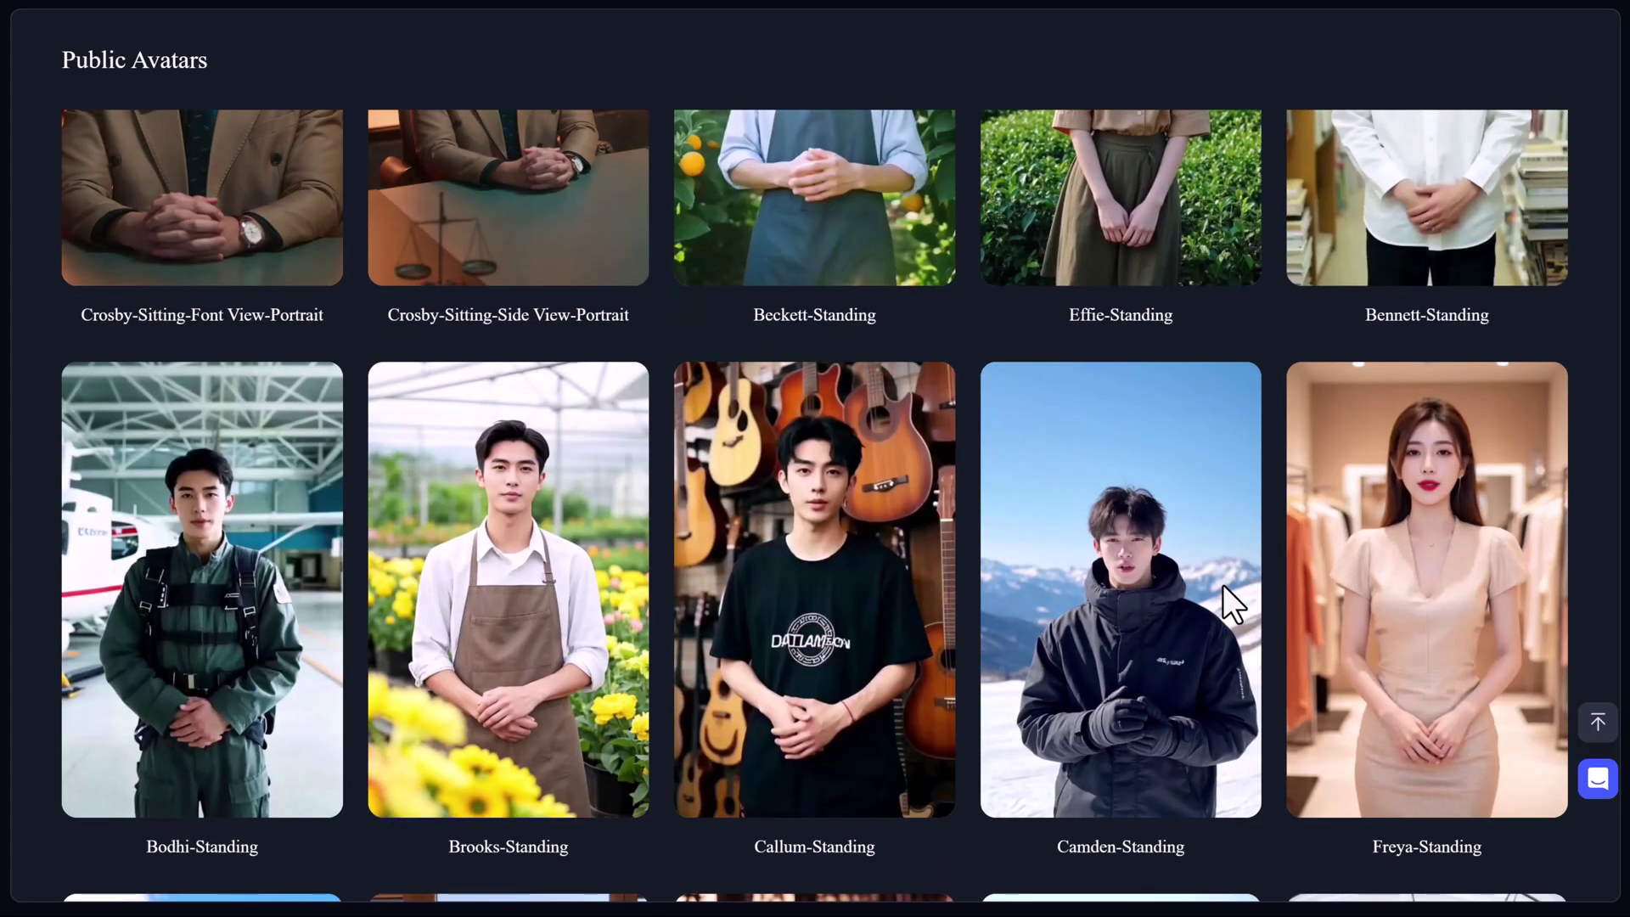
pyautogui.scroll(-6, 1223, 584)
pyautogui.scroll(-6, 1223, 584)
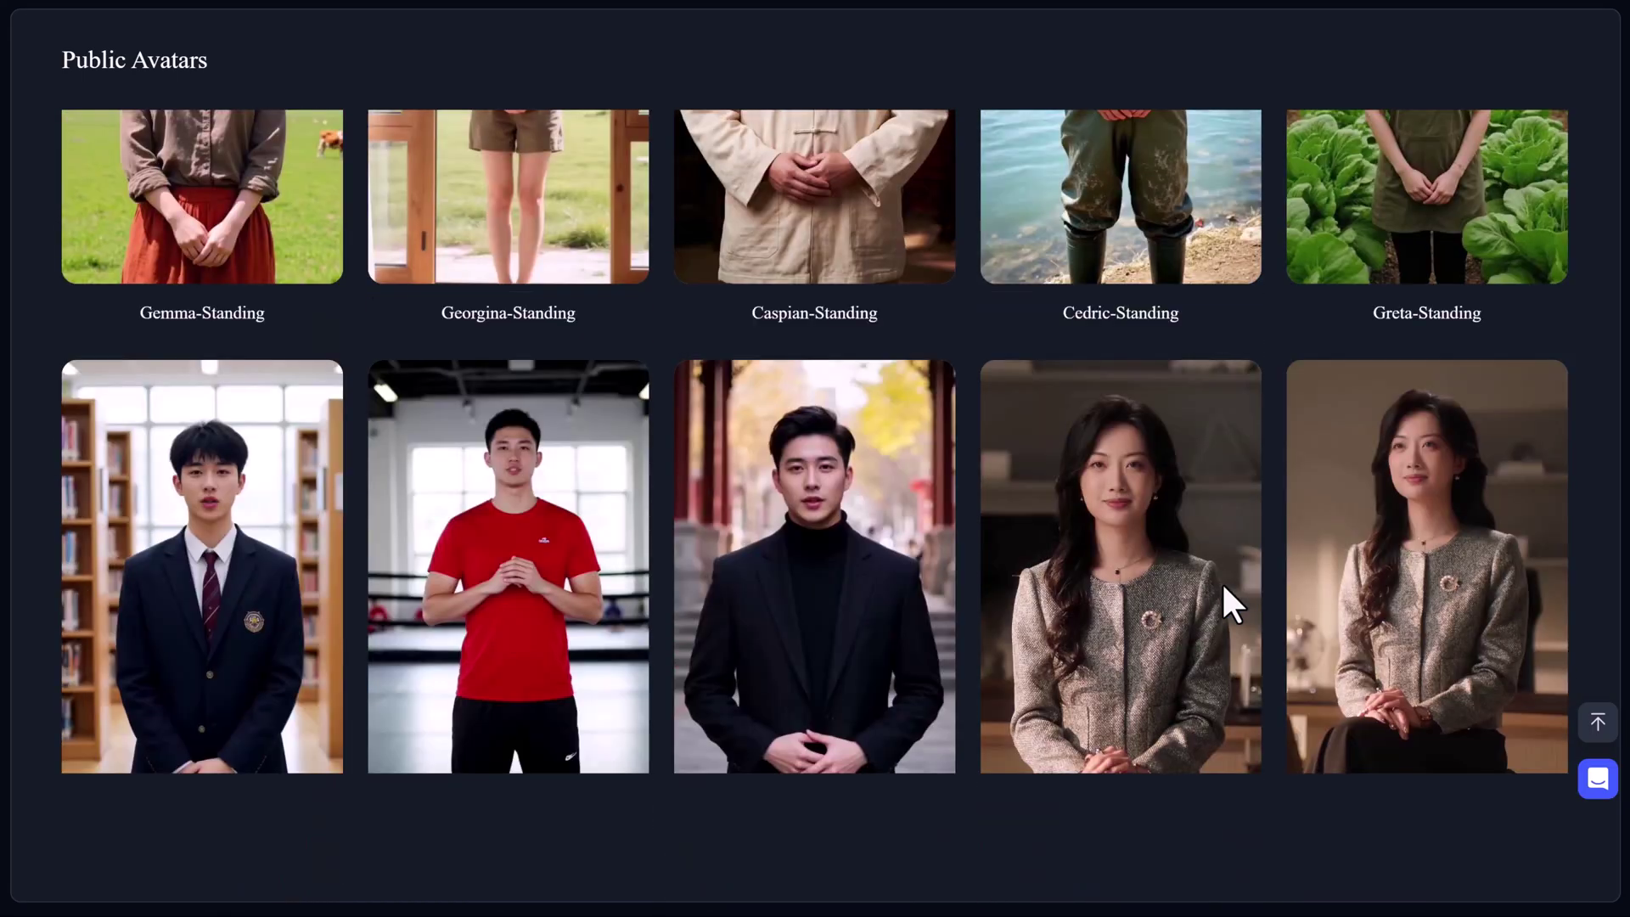
pyautogui.scroll(-1, 1222, 584)
pyautogui.scroll(-6, 1222, 585)
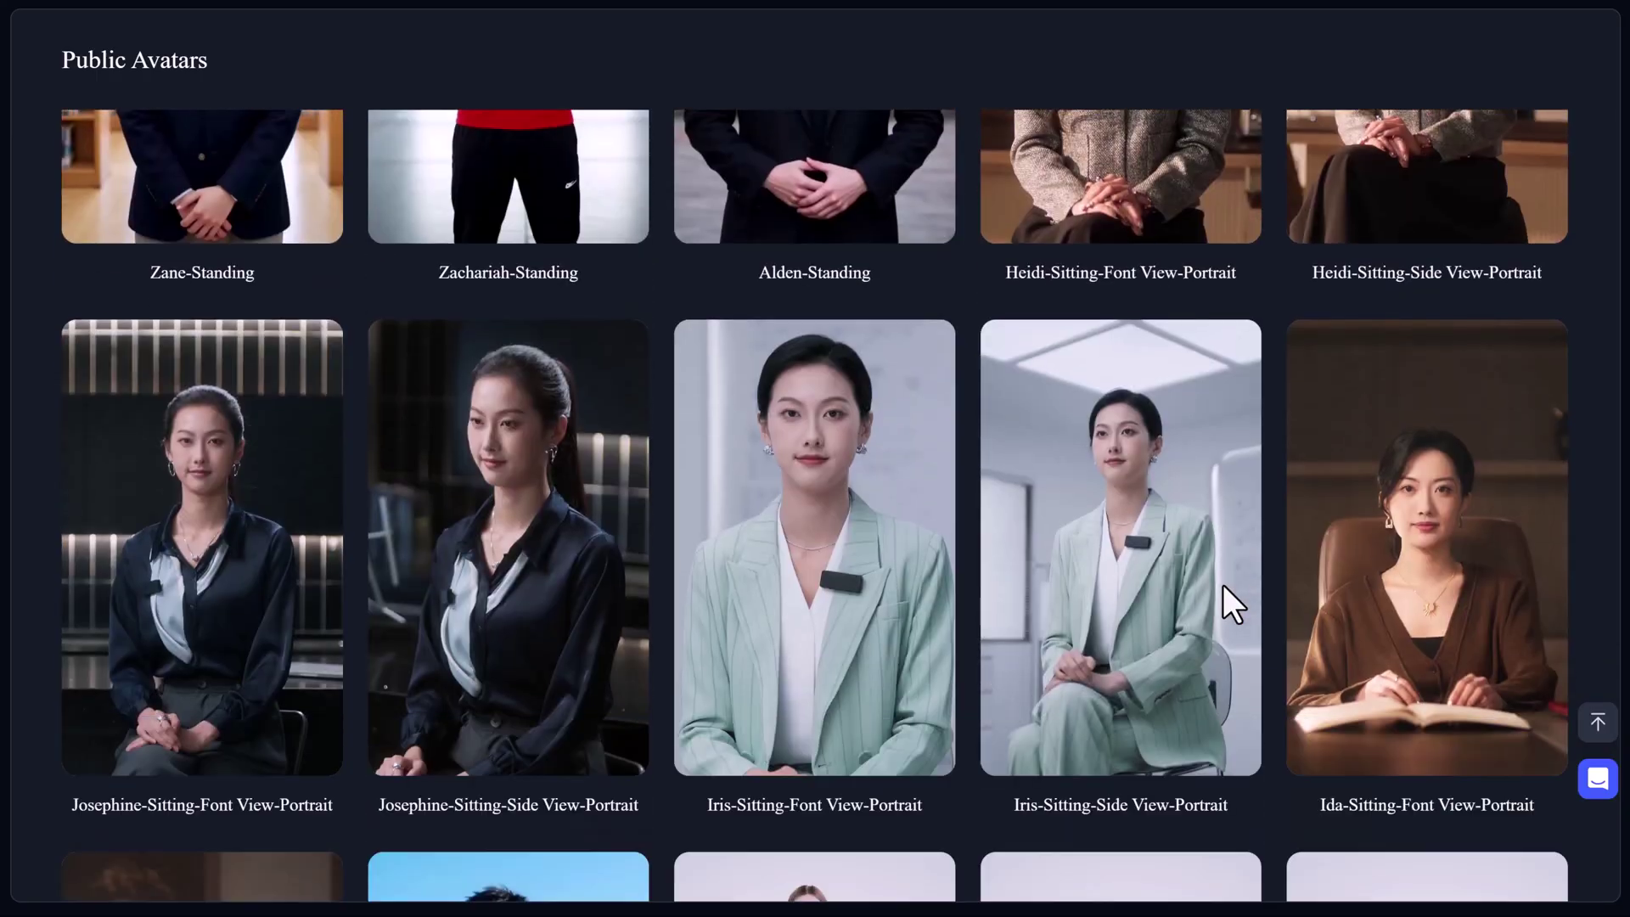
pyautogui.scroll(-5, 1222, 584)
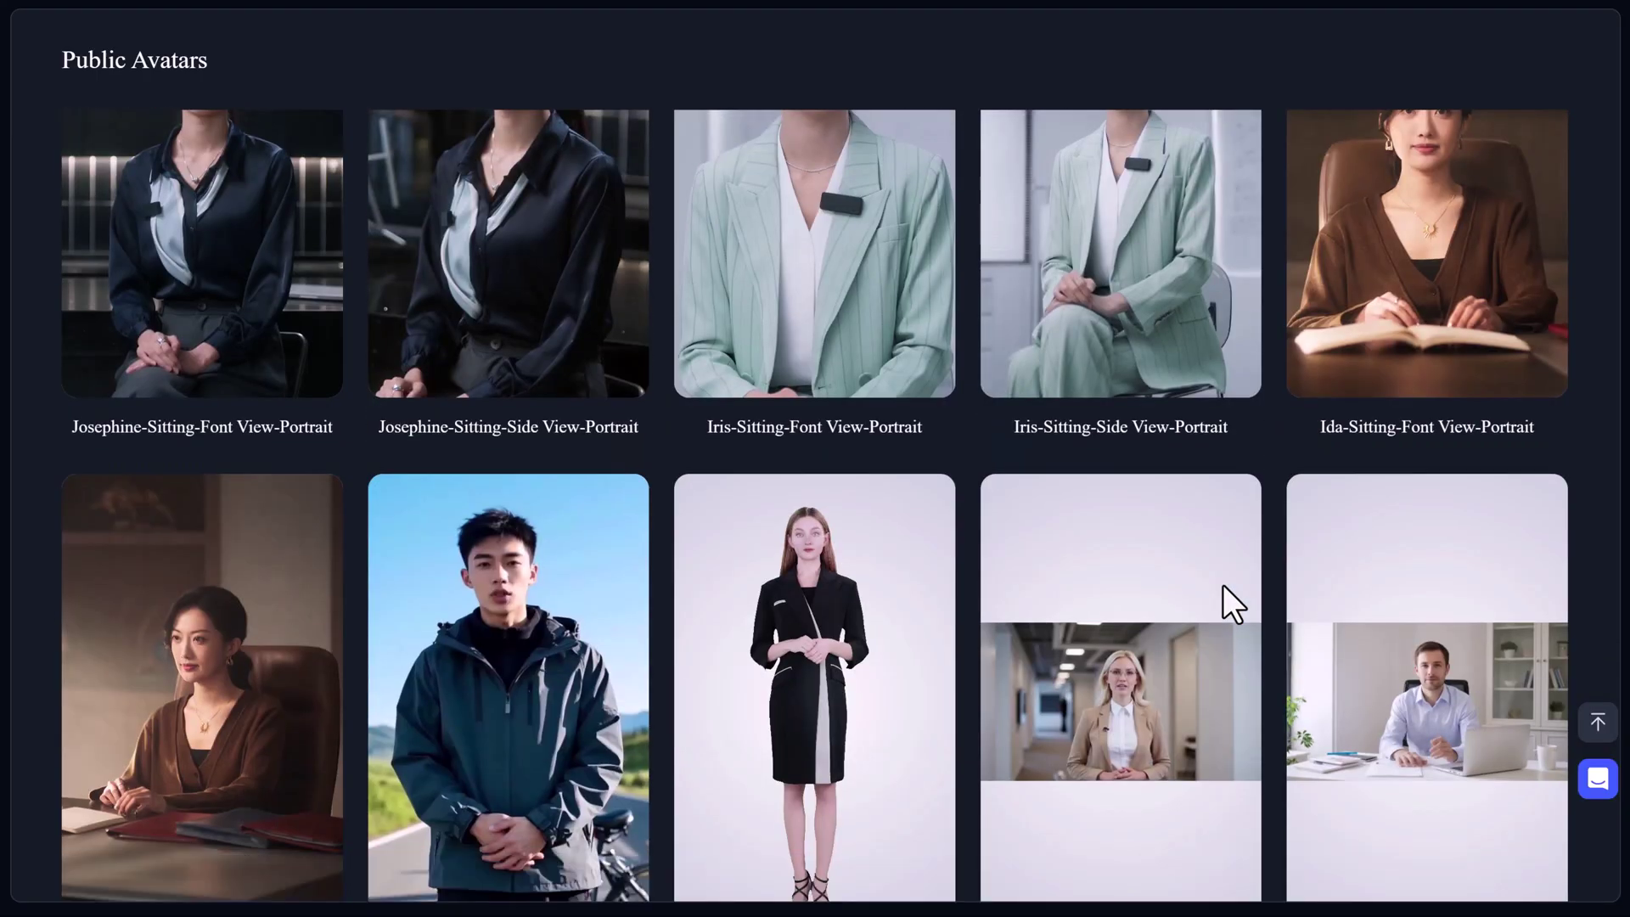
pyautogui.scroll(-8, 1222, 584)
pyautogui.scroll(20, 1223, 586)
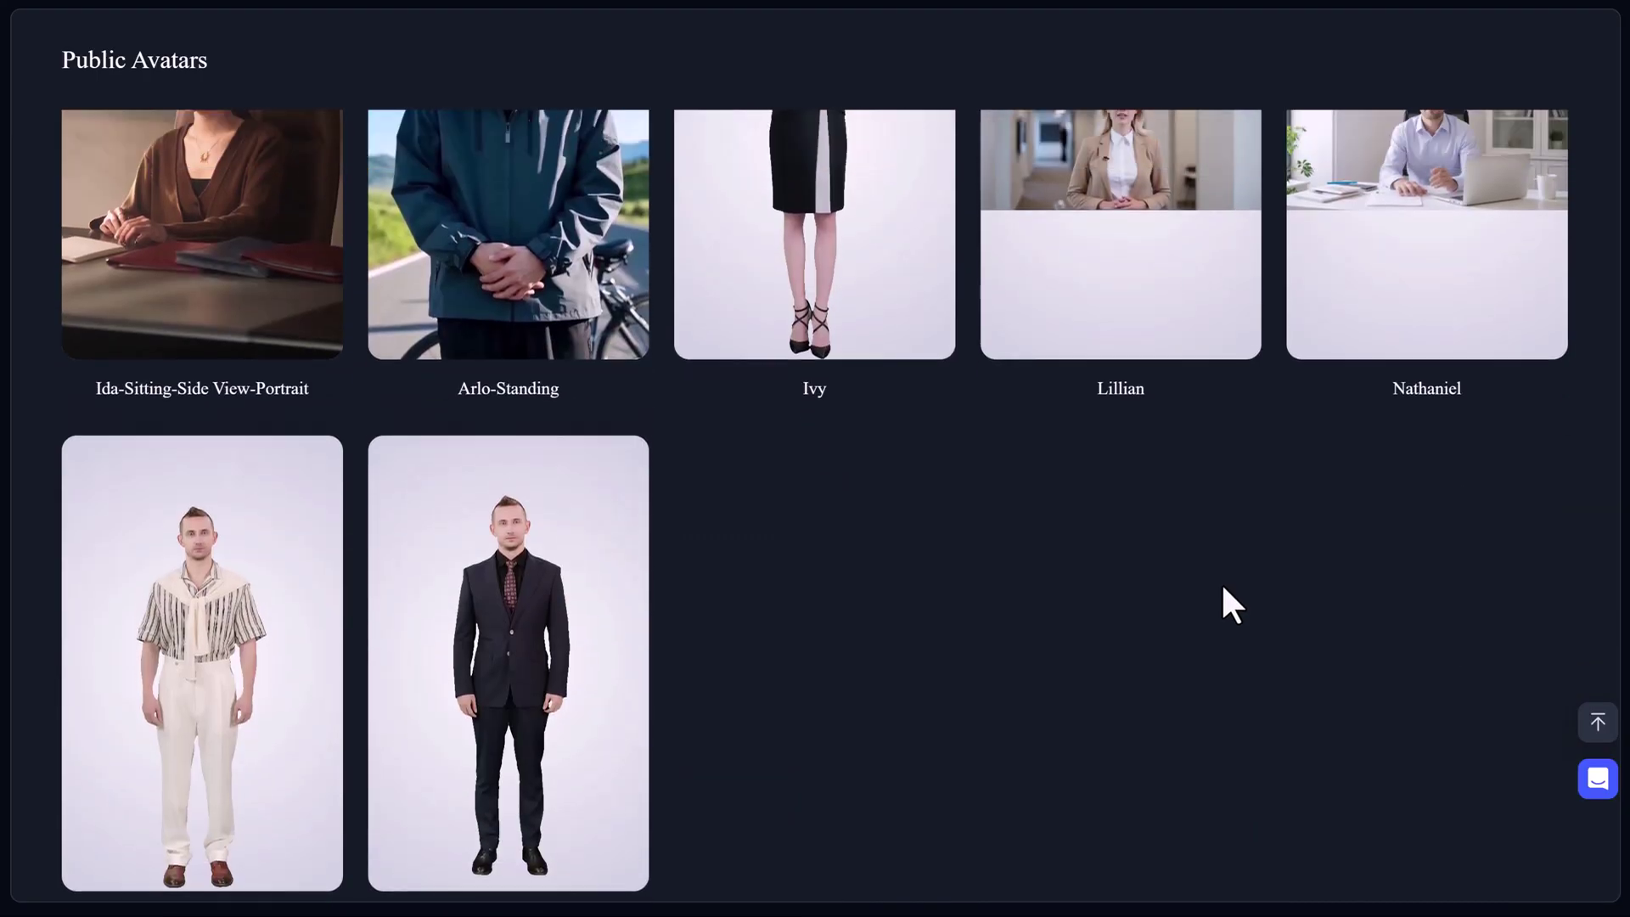
pyautogui.scroll(20, 1223, 584)
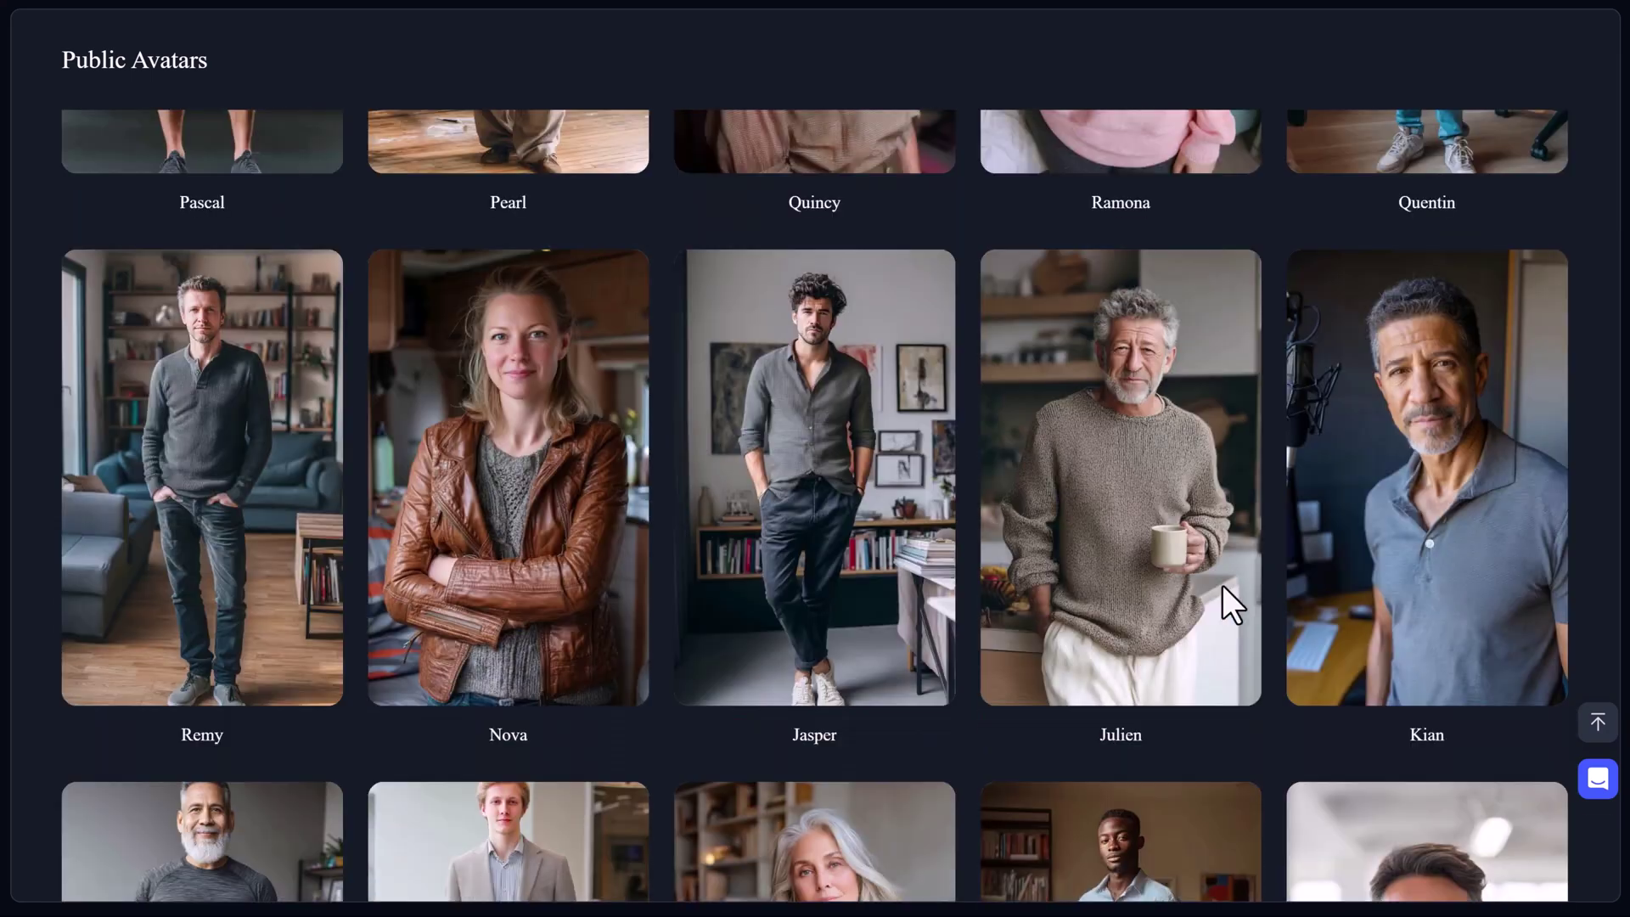
pyautogui.scroll(20, 1225, 605)
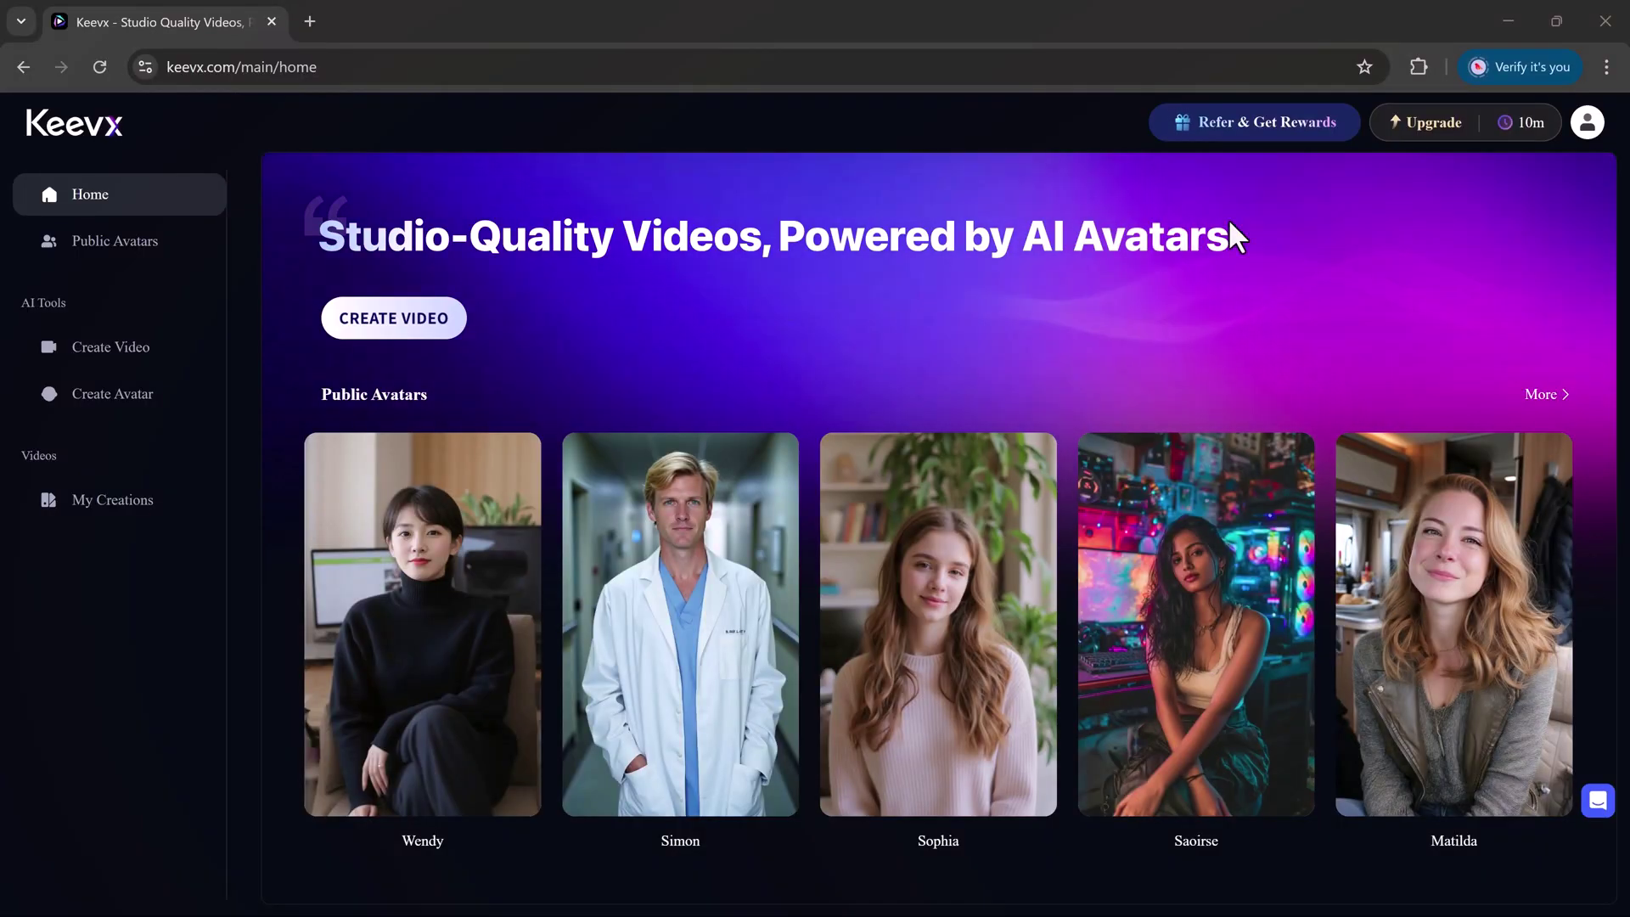
# Review the referral offer of up to 25 bonus minutes, dismiss it, and browse the Inspiration Hub.
pyautogui.click(1254, 134)
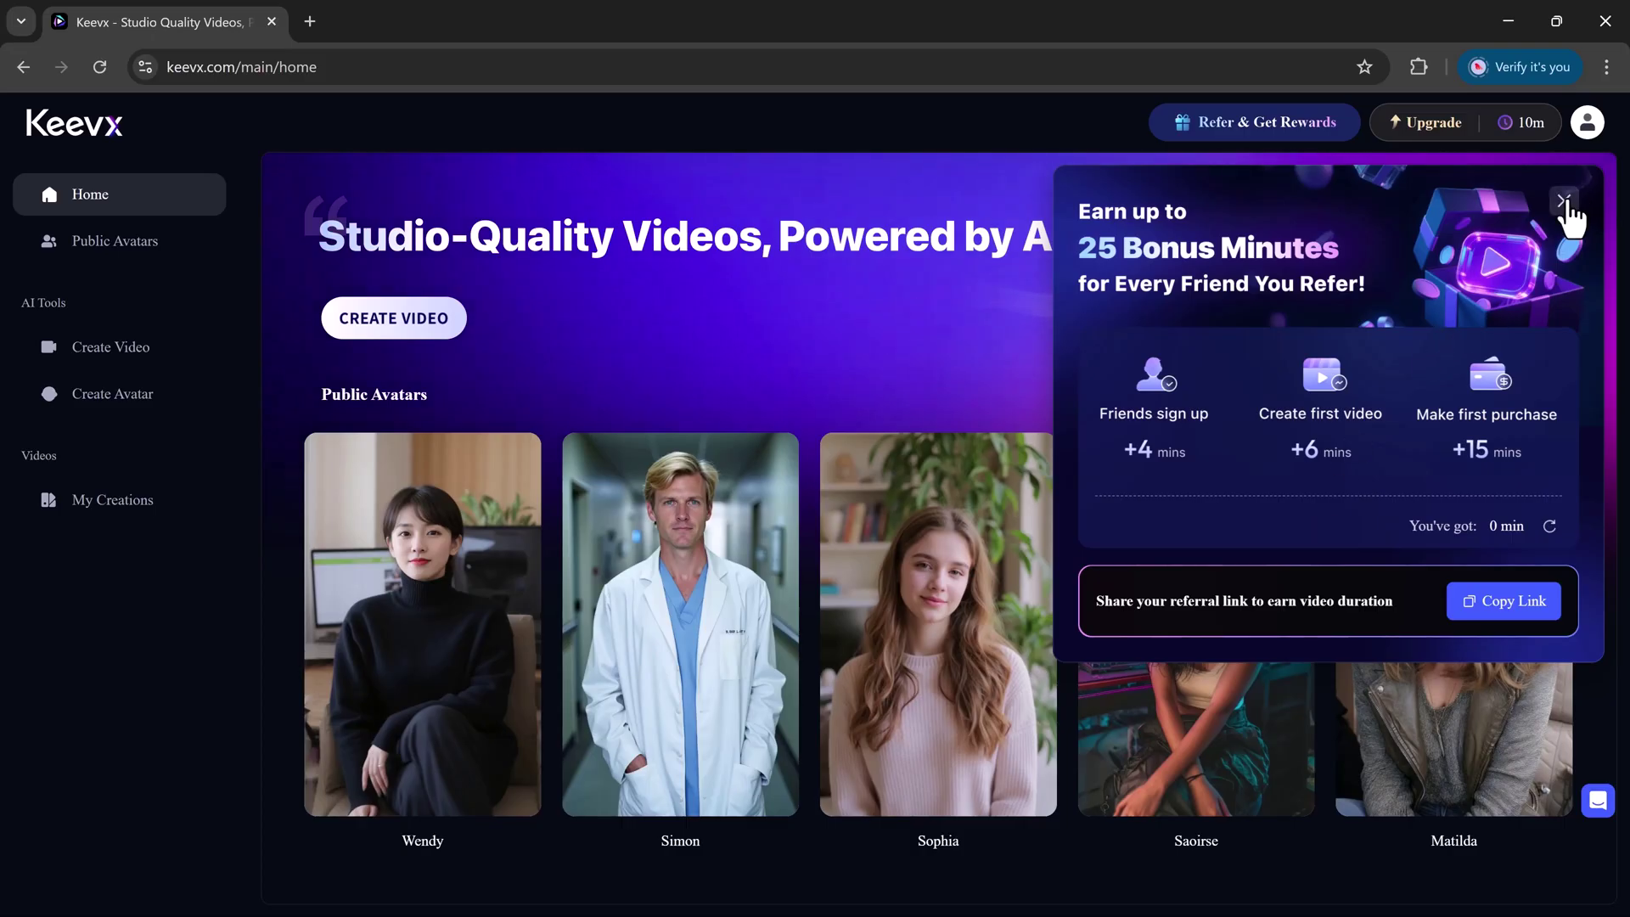
pyautogui.click(1565, 202)
pyautogui.scroll(-15, 866, 385)
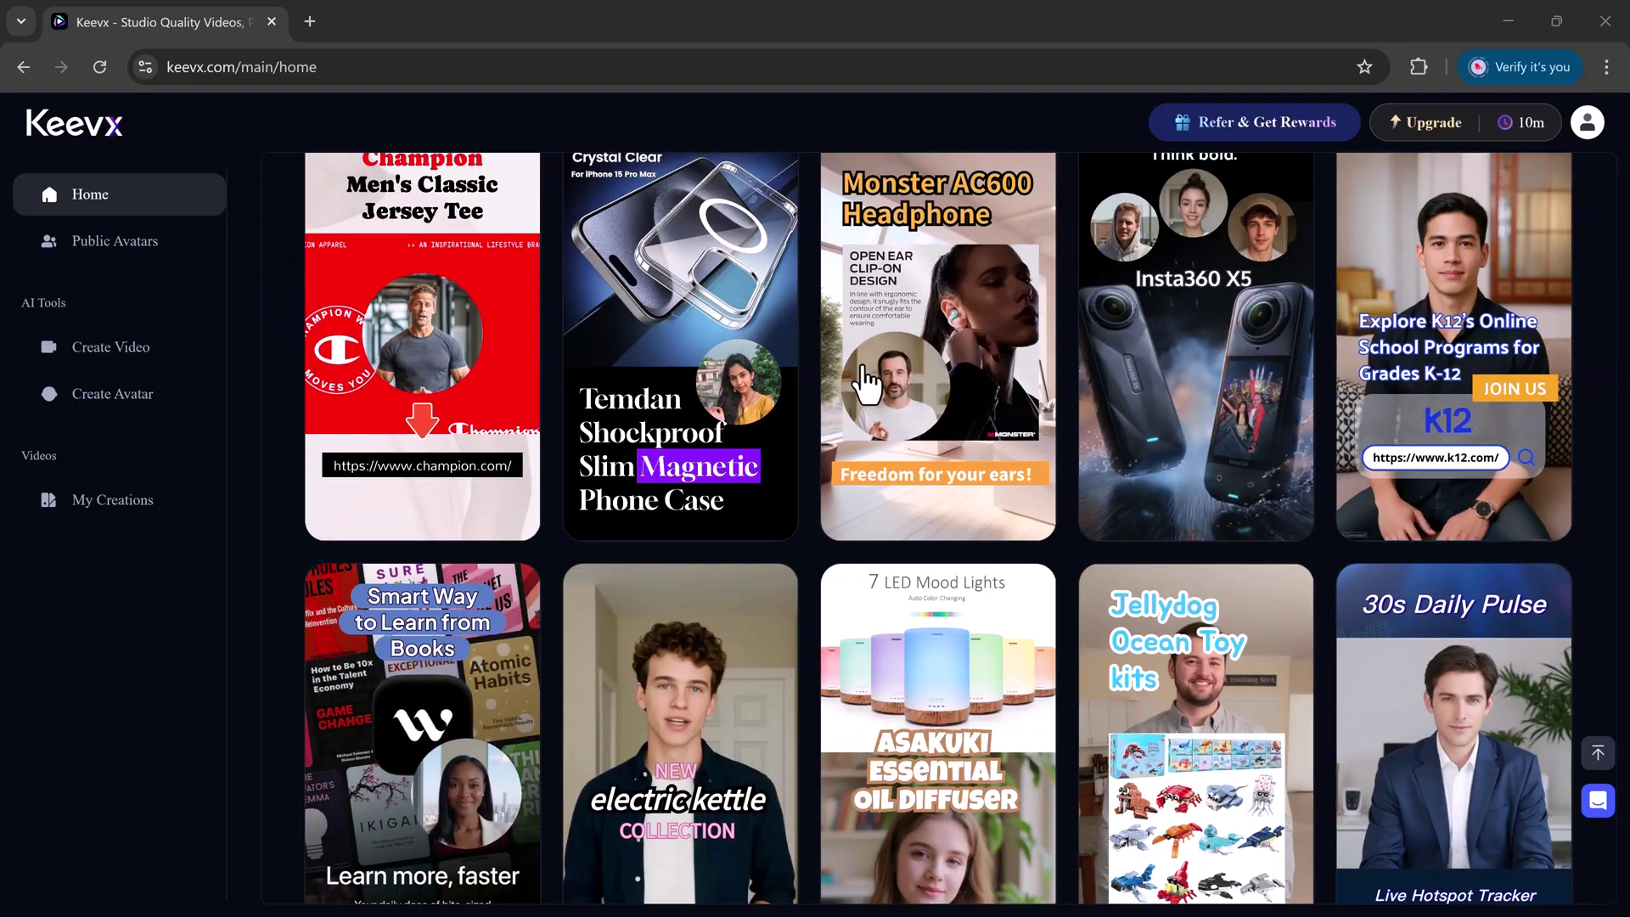
pyautogui.scroll(-12, 866, 385)
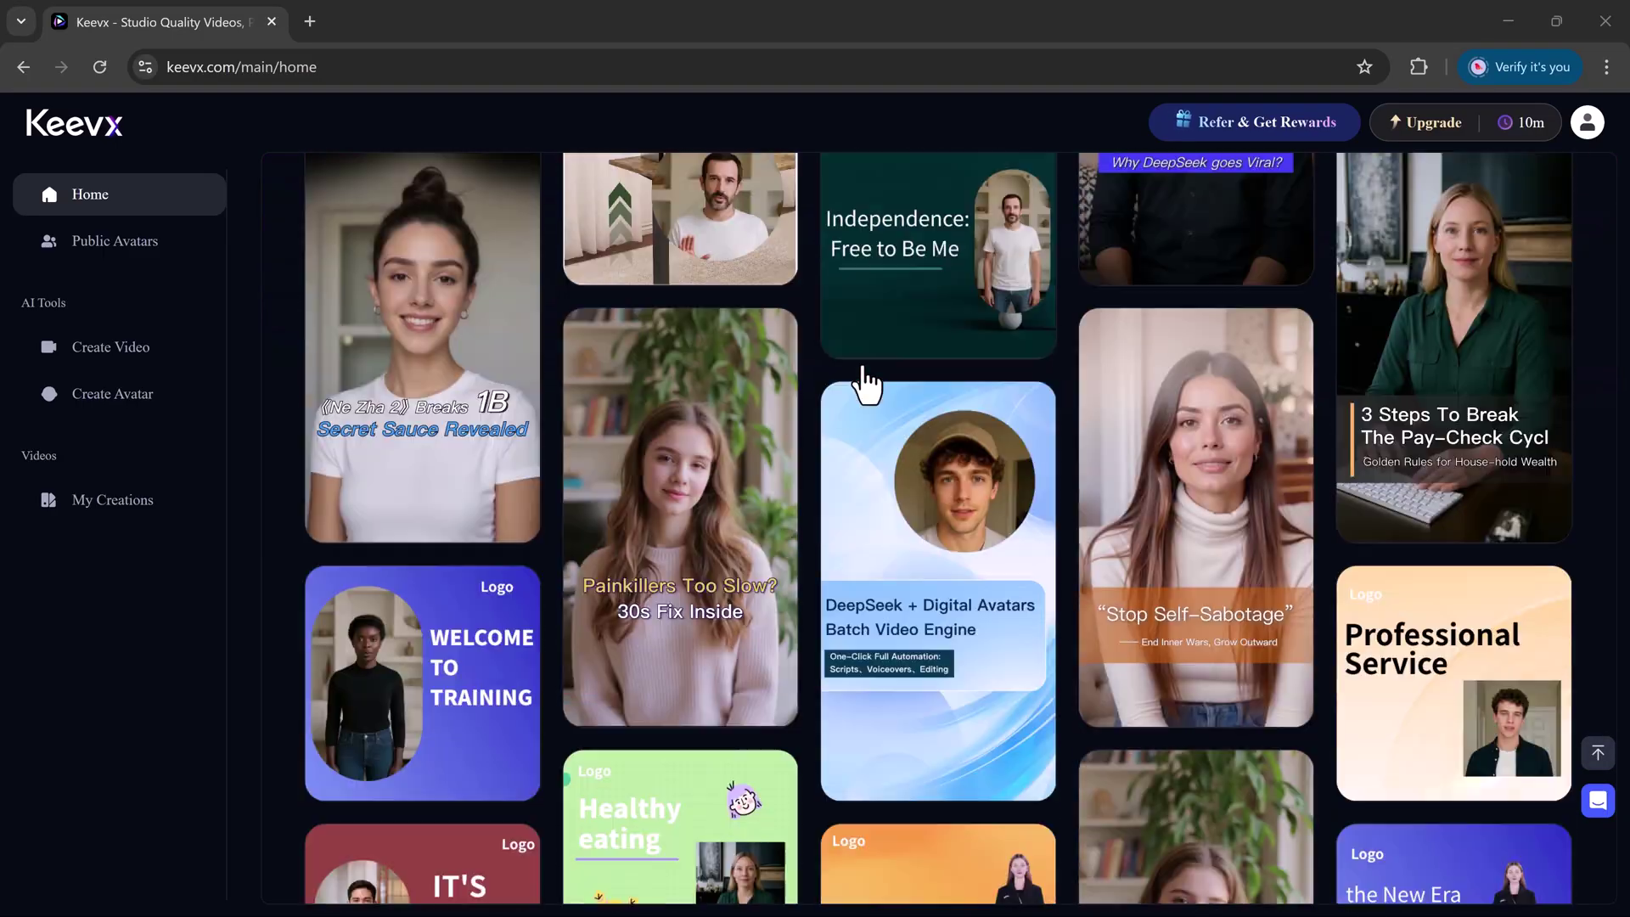
pyautogui.scroll(-5, 866, 386)
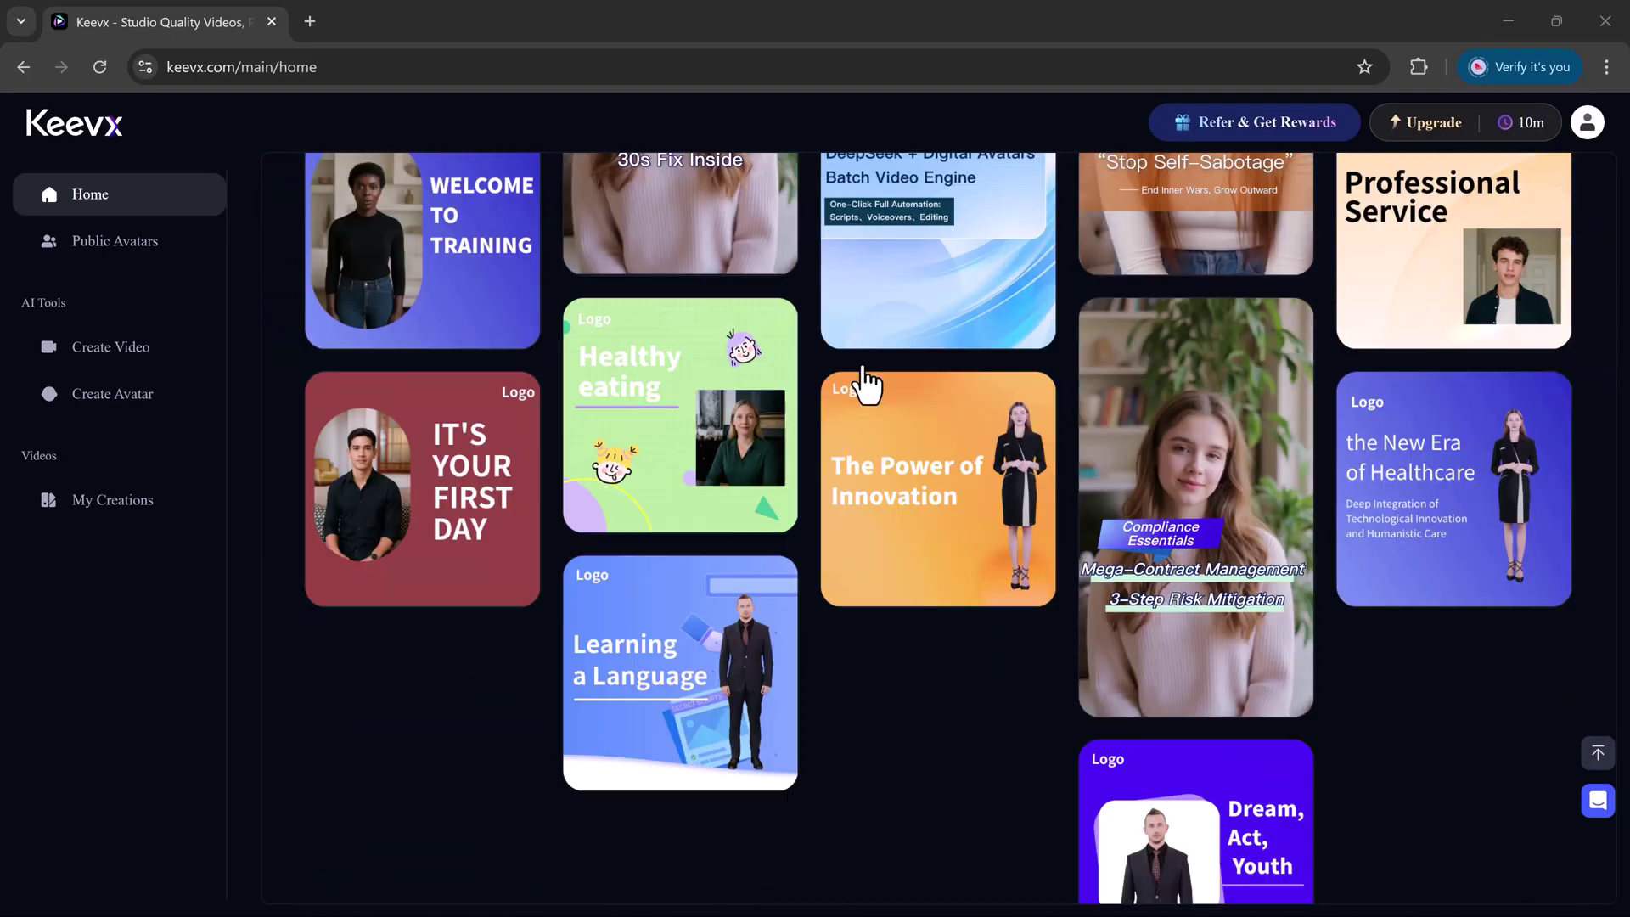
pyautogui.scroll(20, 866, 385)
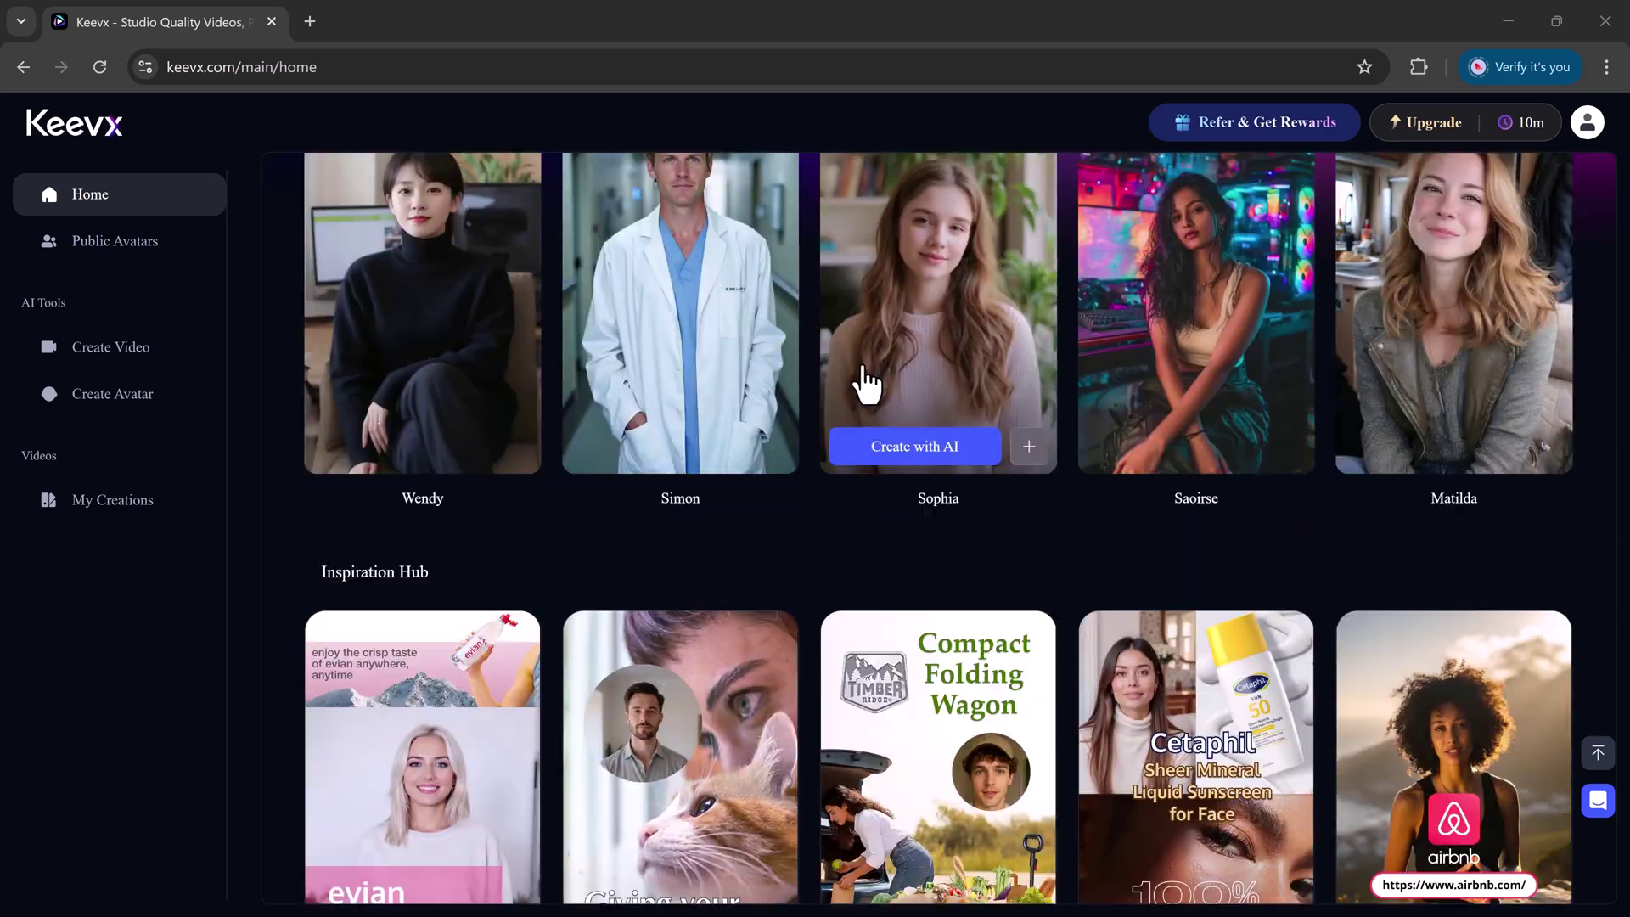
pyautogui.scroll(4, 864, 374)
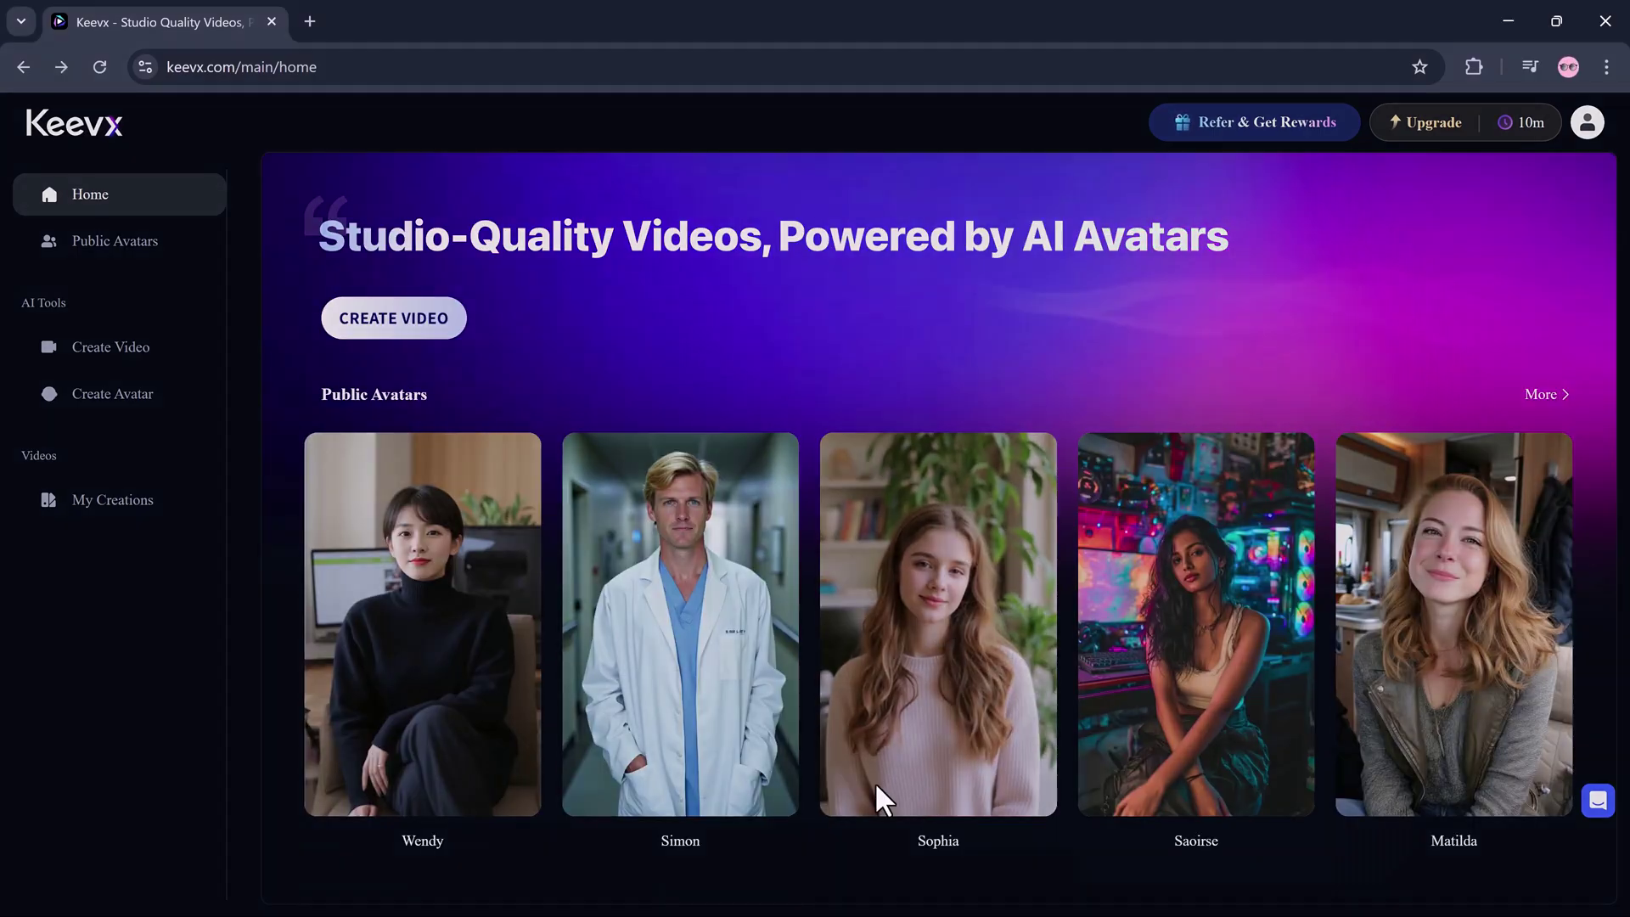
# Preview and pause Sophia's avatar video, then start an AI video with Sophia.
pyautogui.click(879, 798)
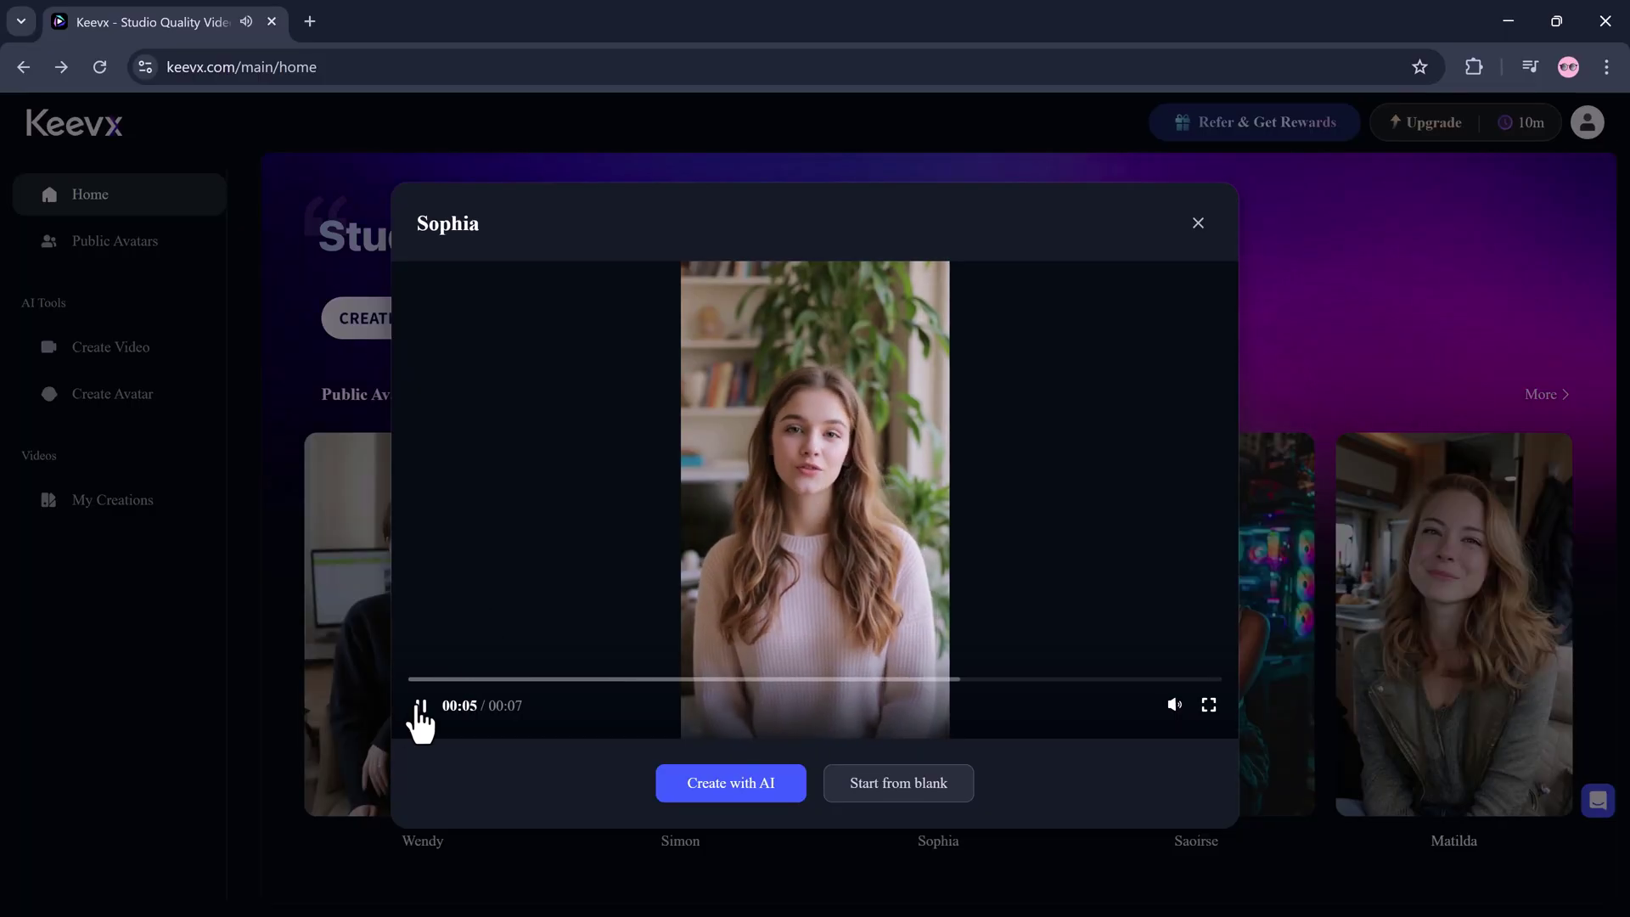
pyautogui.click(421, 707)
pyautogui.click(737, 788)
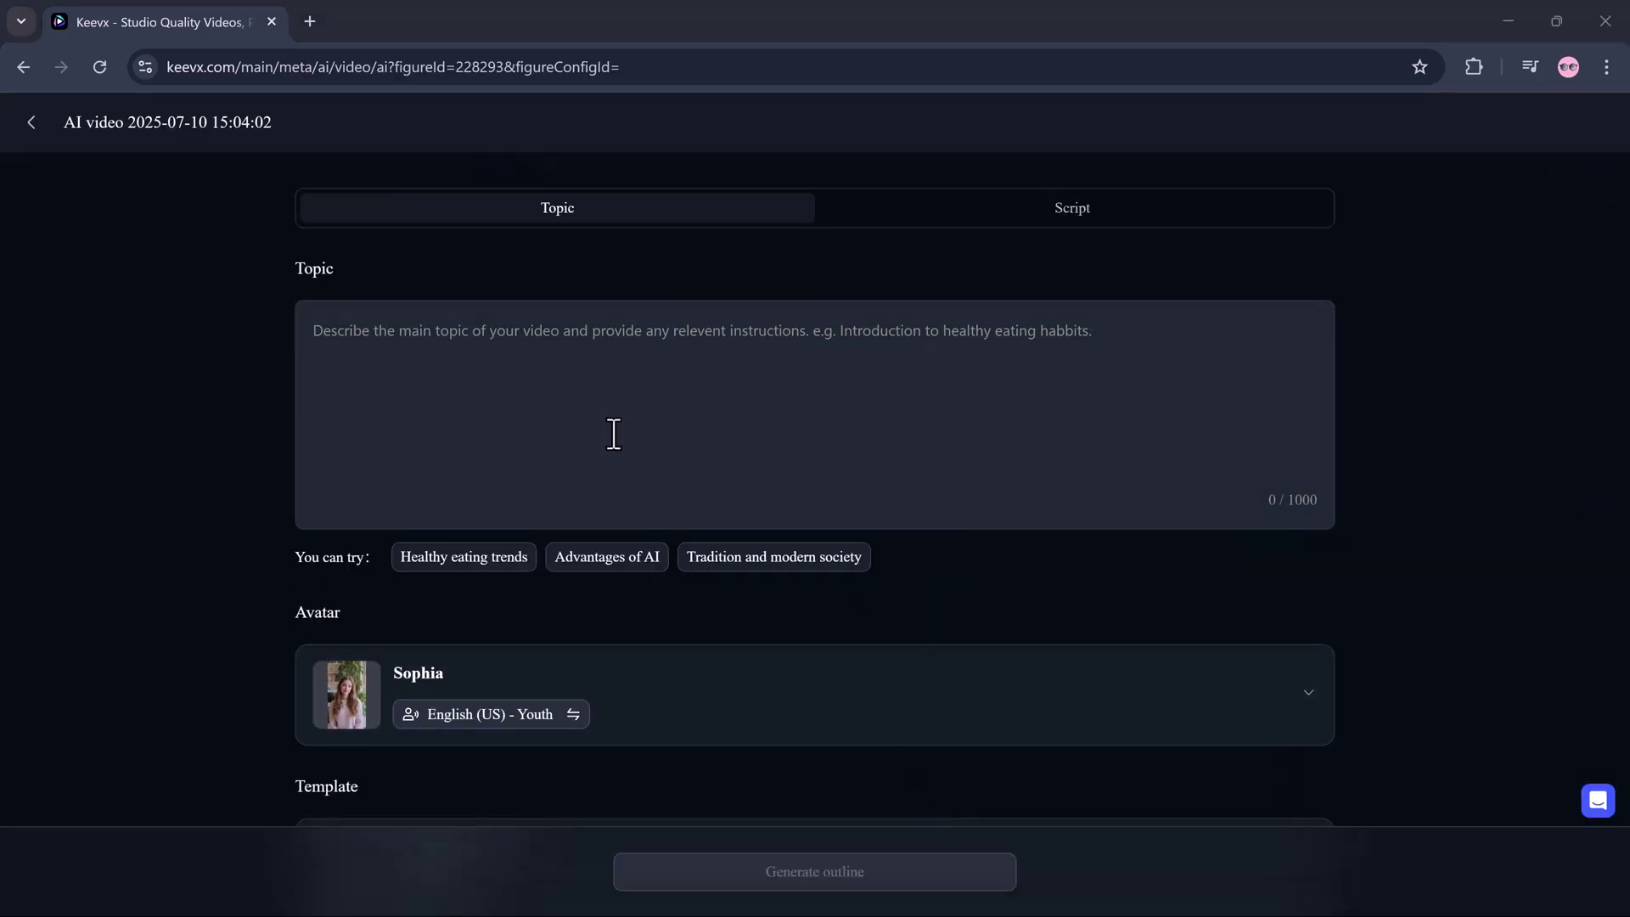
# Paste 'Advantages of Social Media' as the video topic.
pyautogui.click(592, 424)
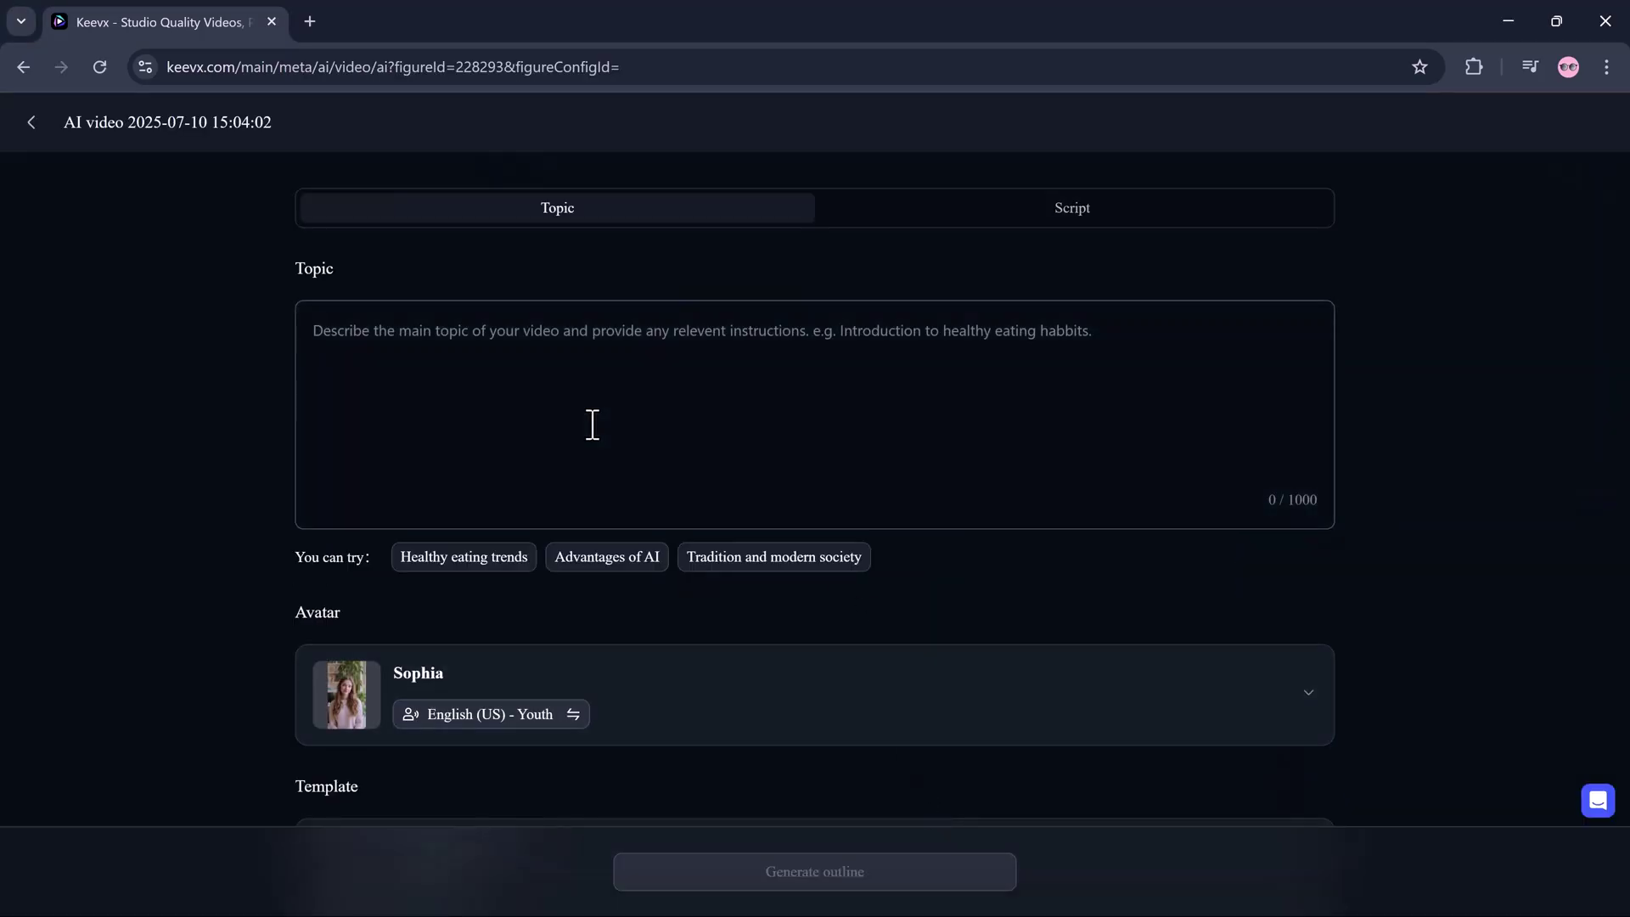
pyautogui.write('Advantages of Social Media')
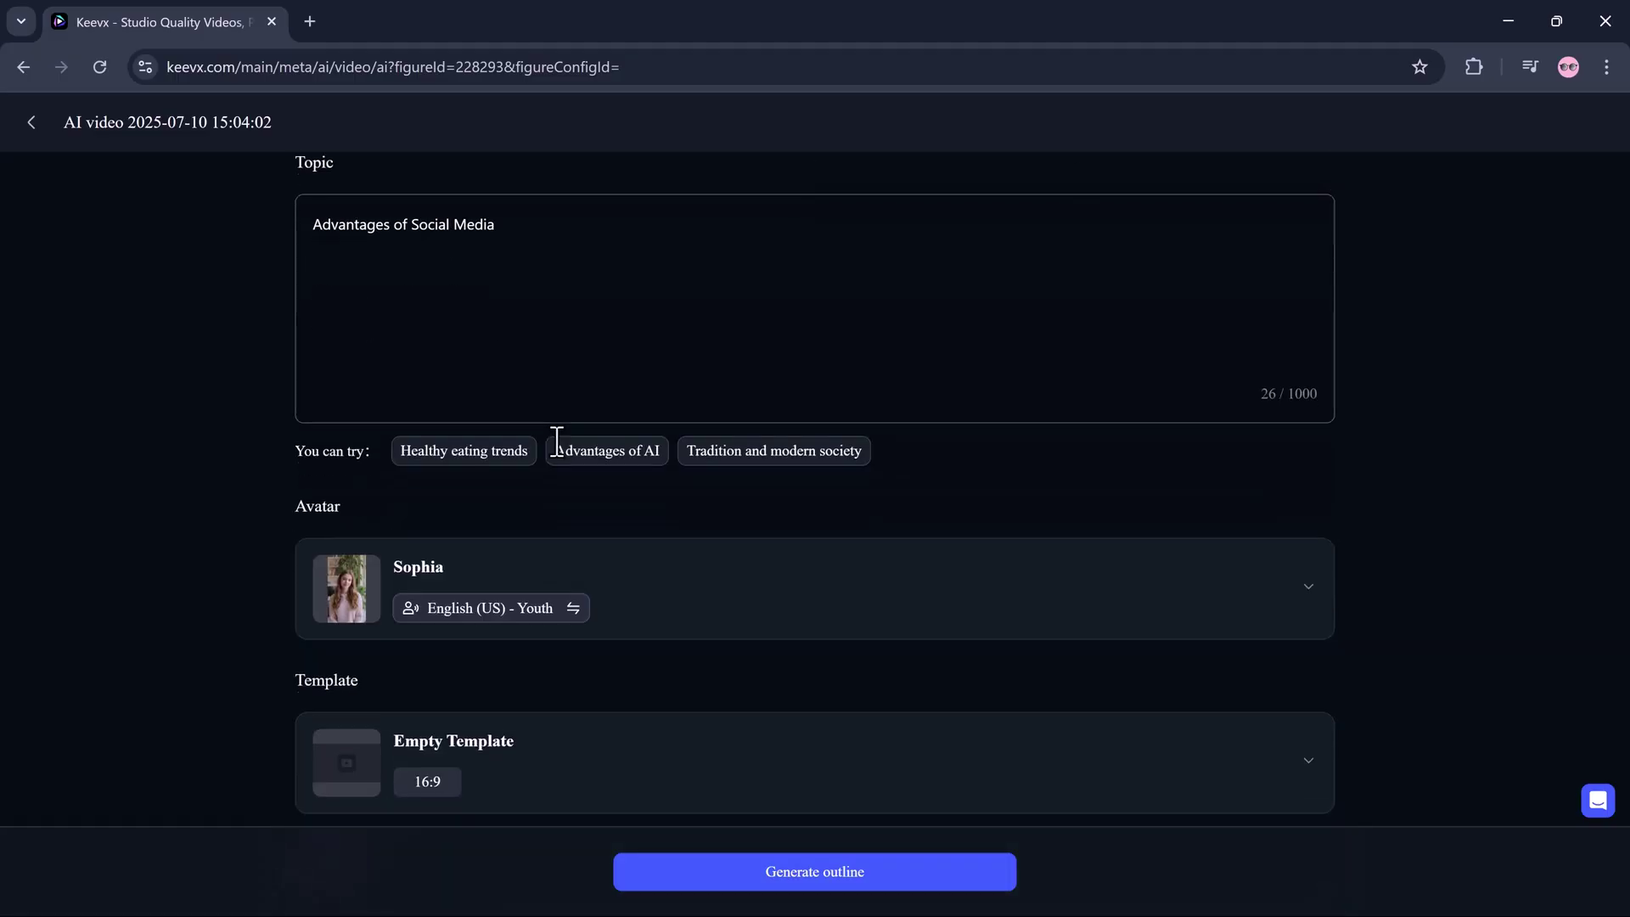
pyautogui.scroll(-3, 560, 458)
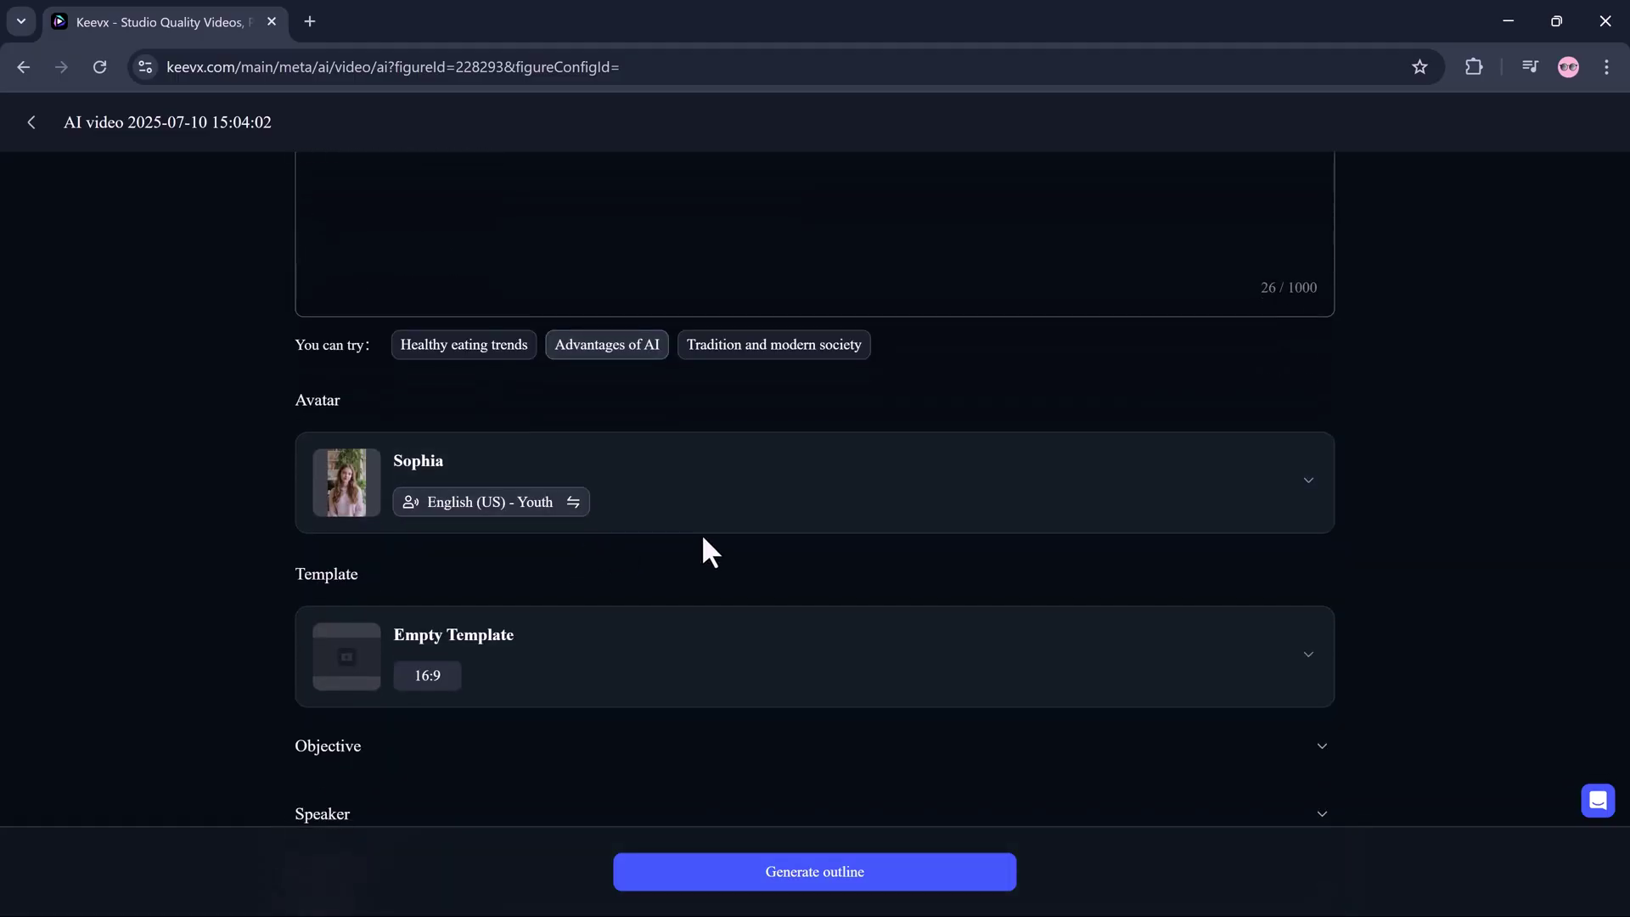
# Browse the avatar list and keep Sophia as the avatar.
pyautogui.click(1312, 489)
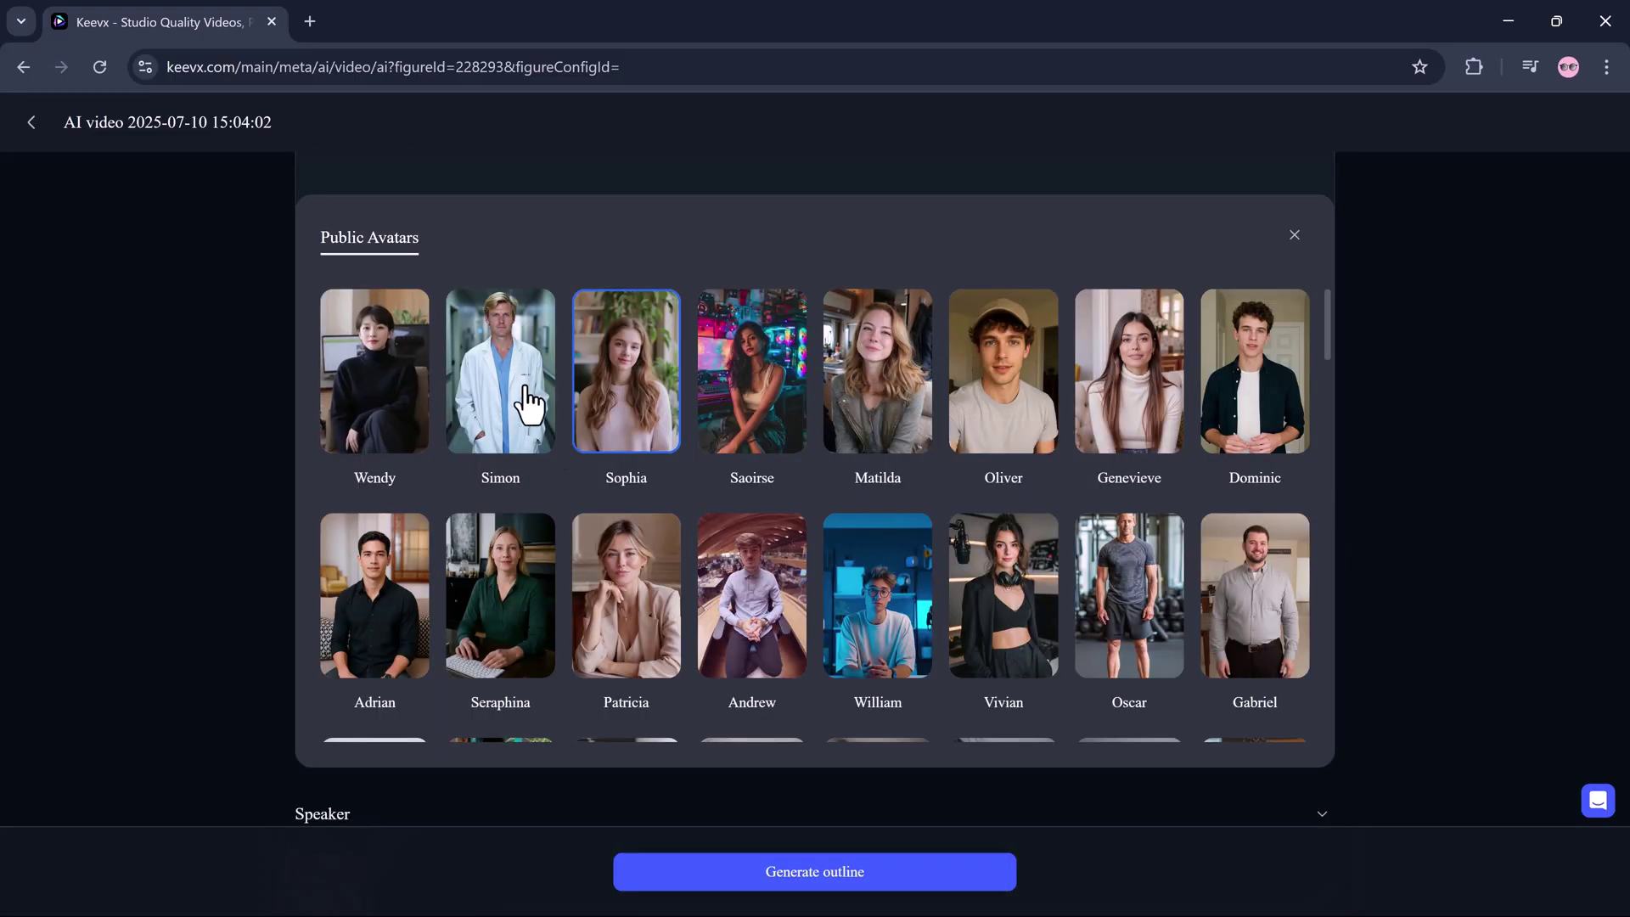
pyautogui.scroll(-1, 1104, 395)
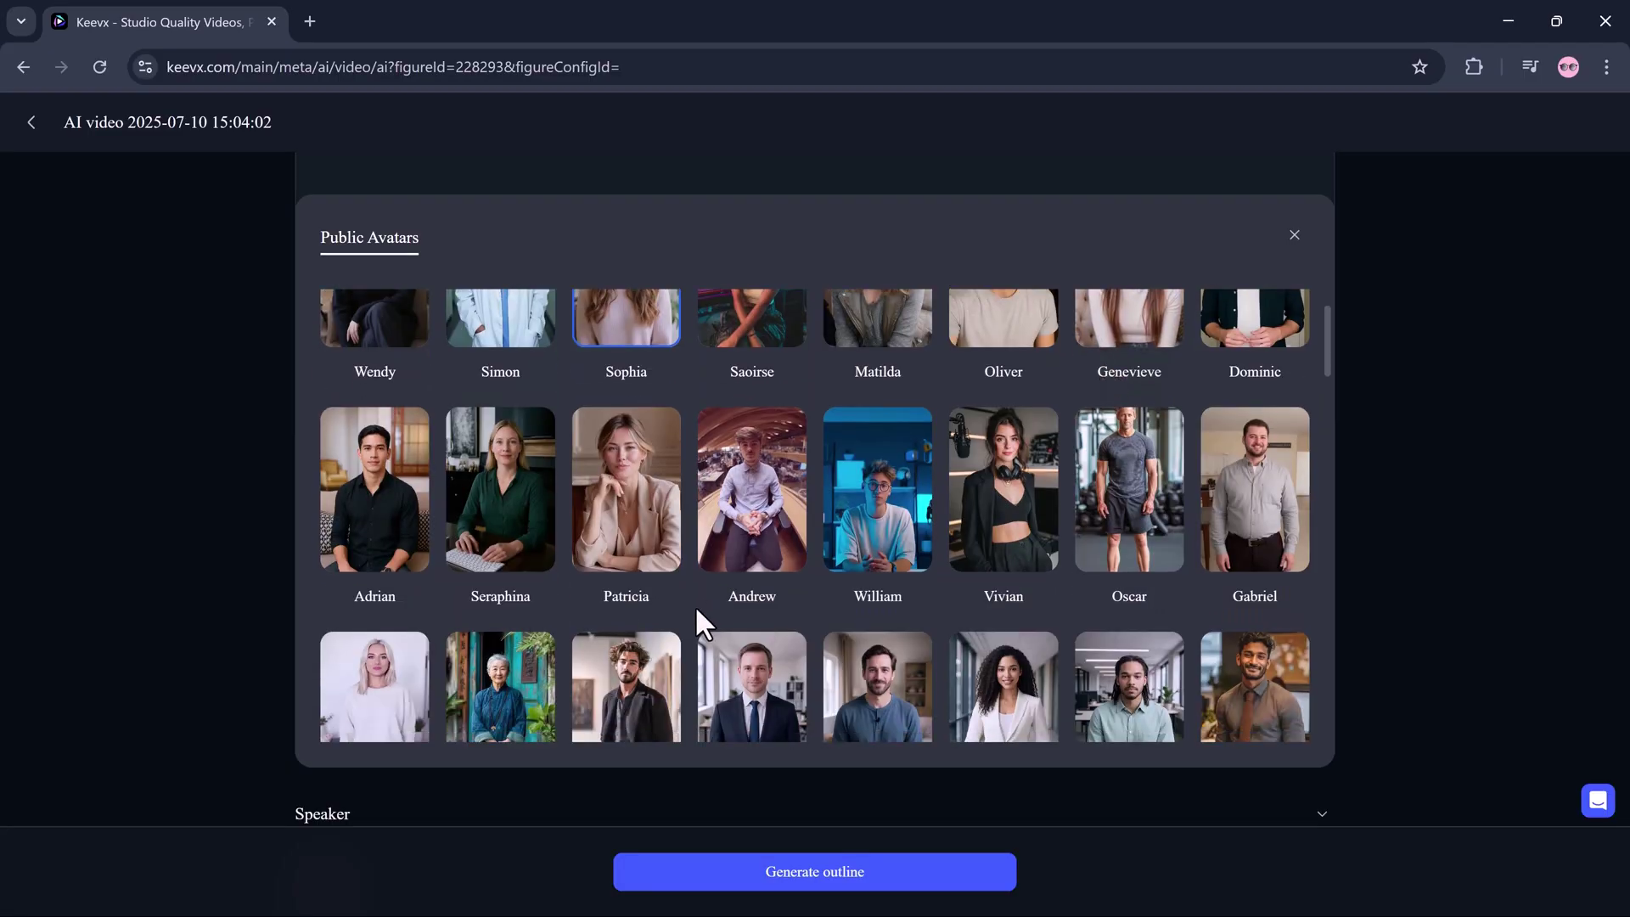
pyautogui.scroll(-1, 692, 605)
pyautogui.scroll(2, 1048, 463)
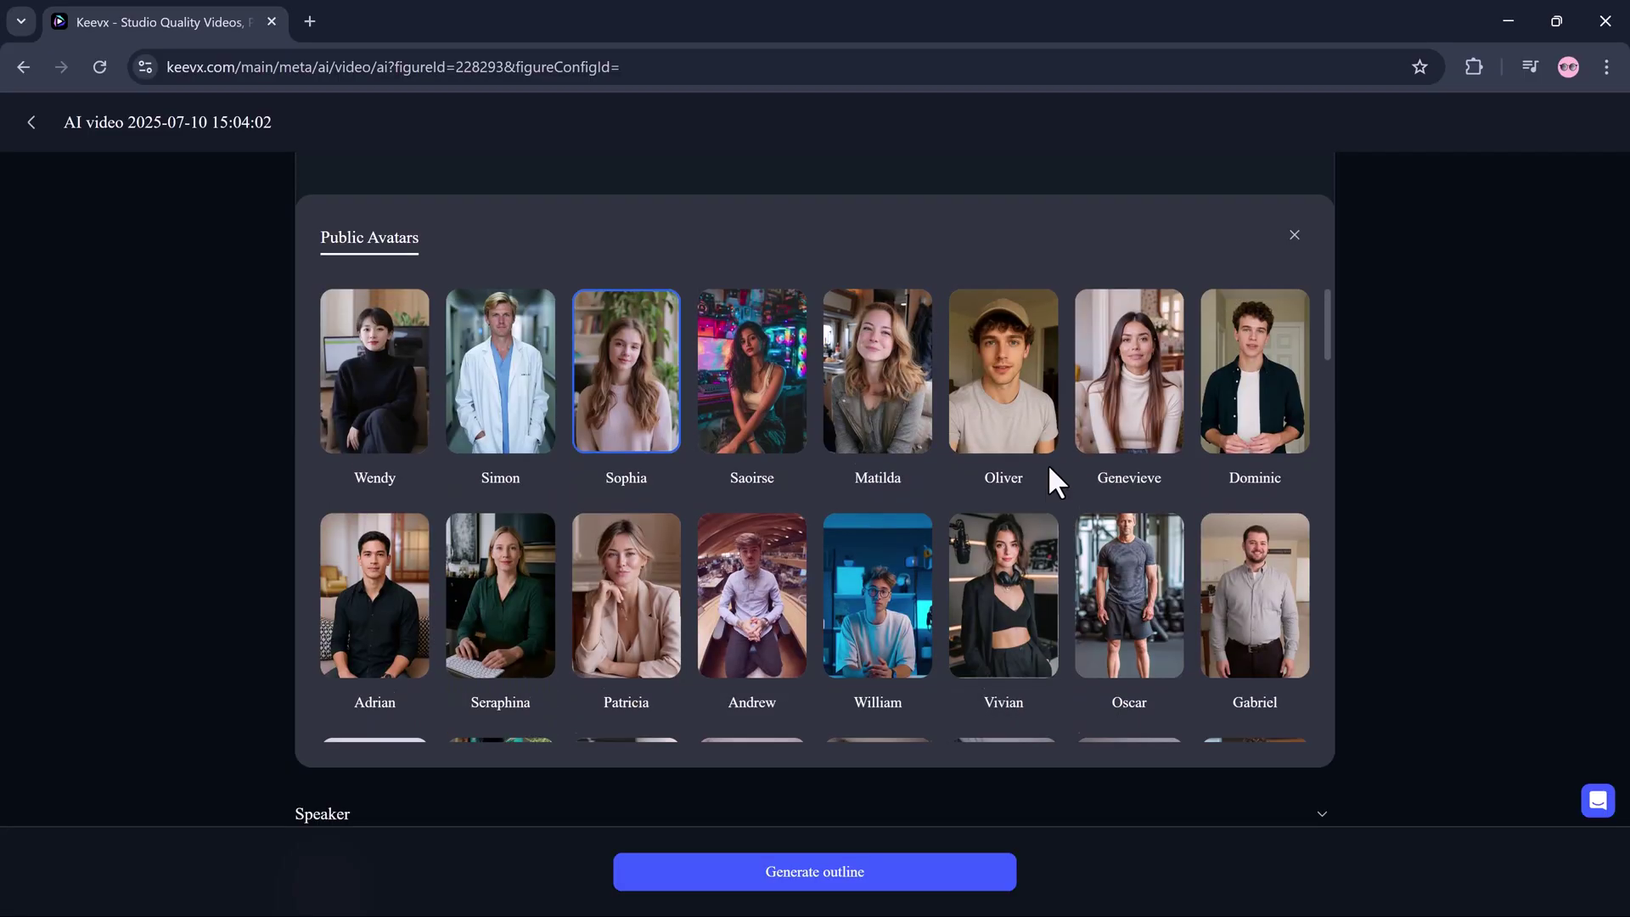
pyautogui.click(1295, 238)
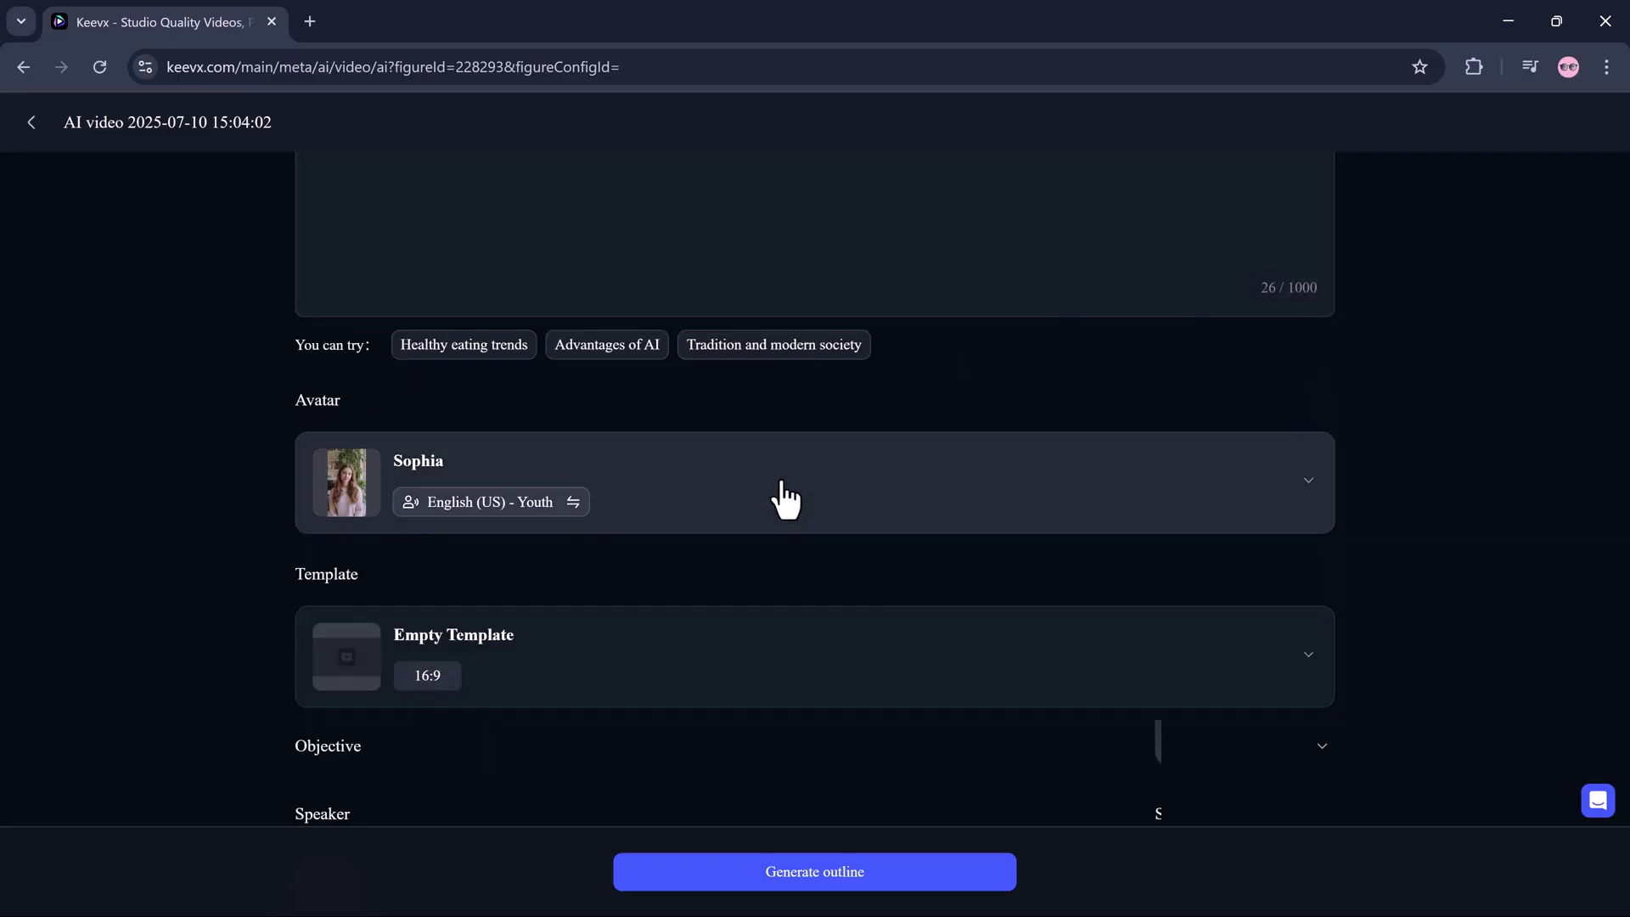
# Browse the template gallery, keeping Empty Template at 16:9.
pyautogui.scroll(-1, 785, 497)
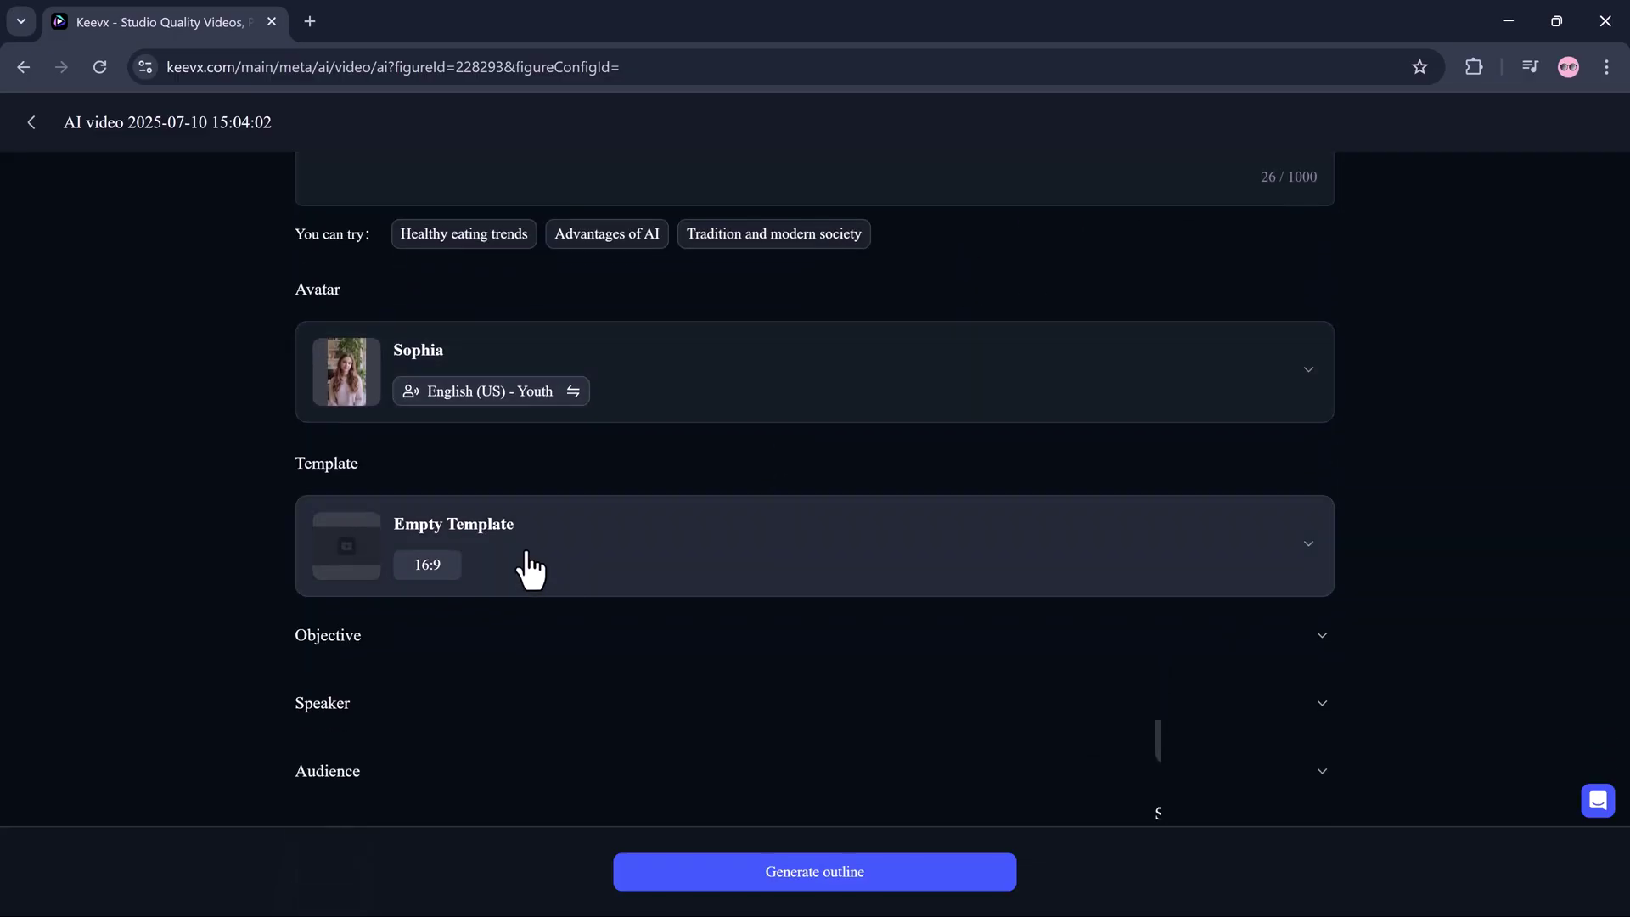
pyautogui.click(530, 569)
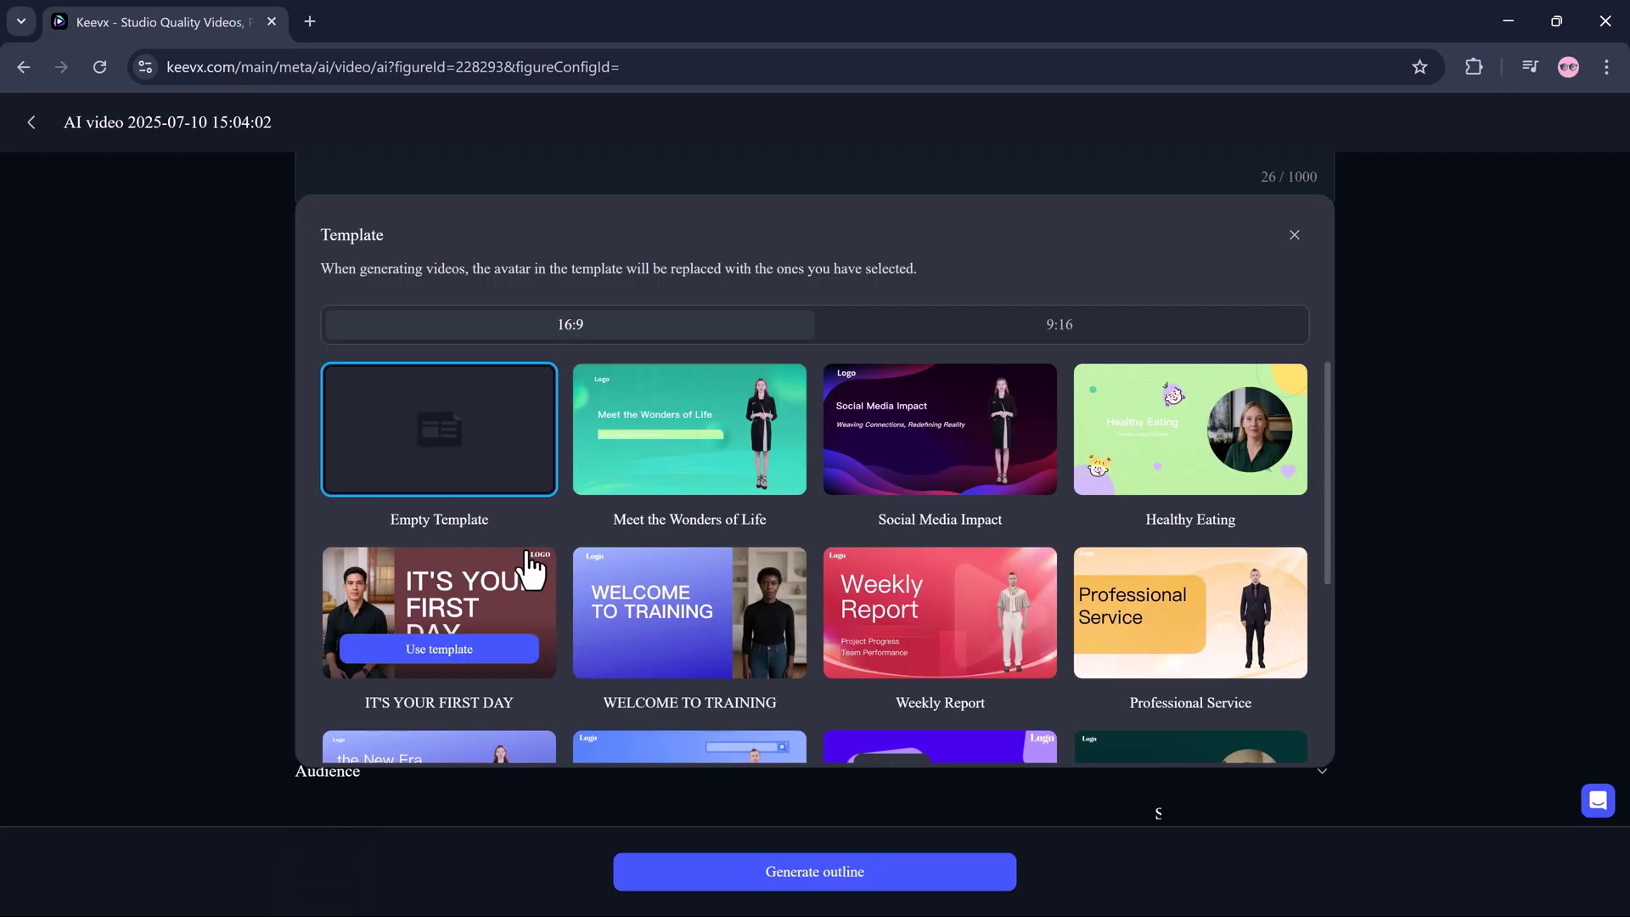
pyautogui.scroll(-3, 685, 513)
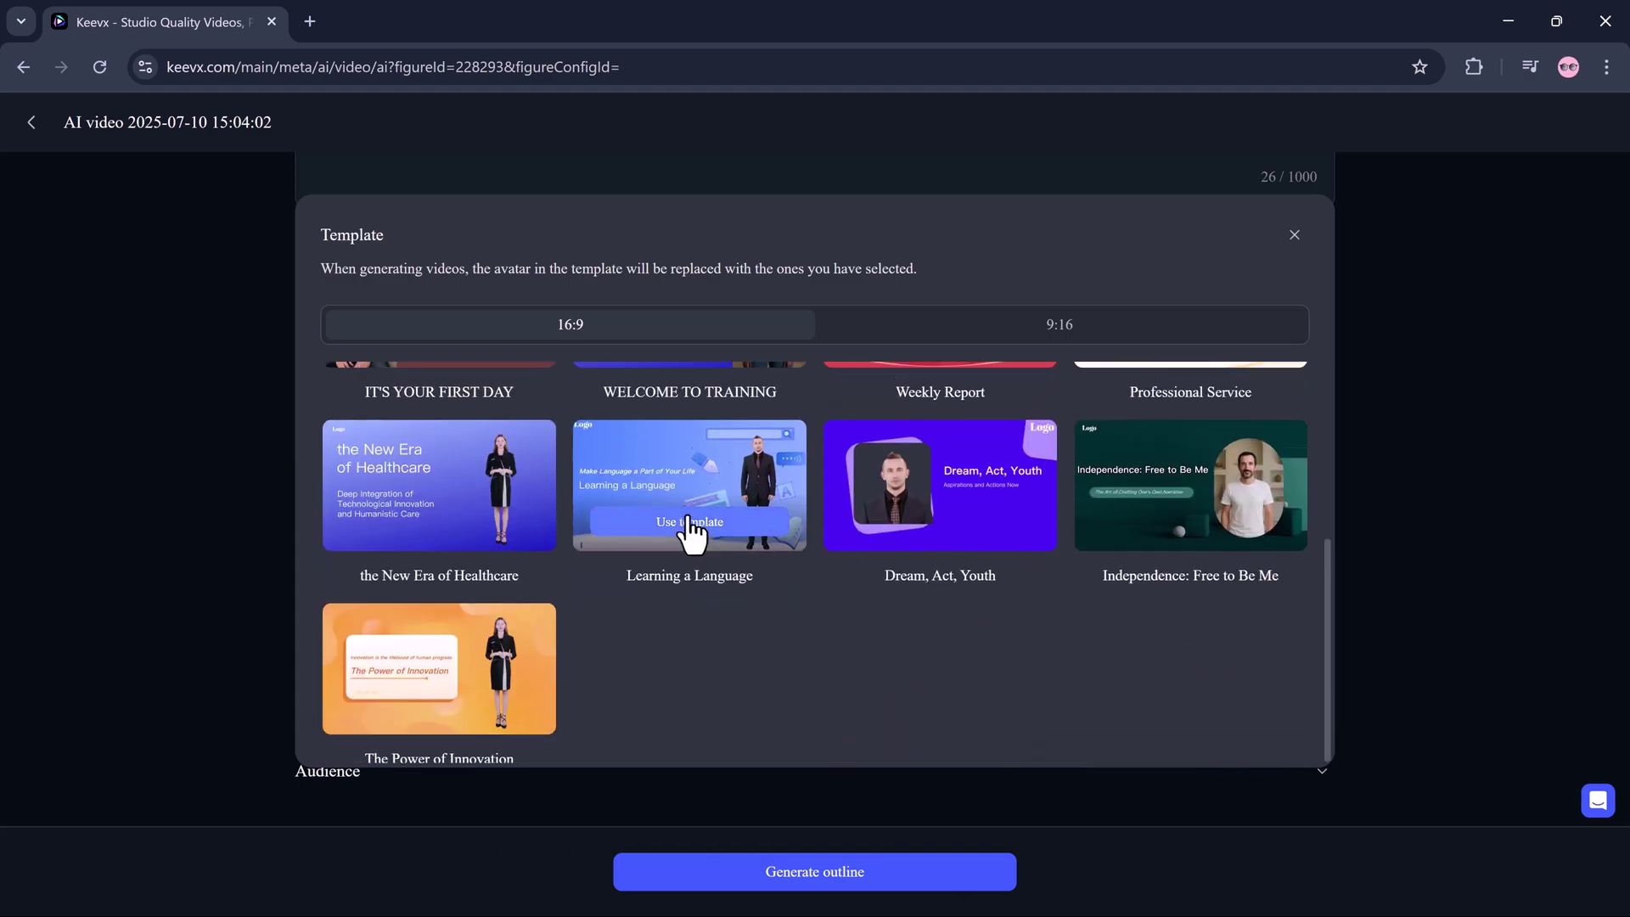
pyautogui.scroll(3, 689, 522)
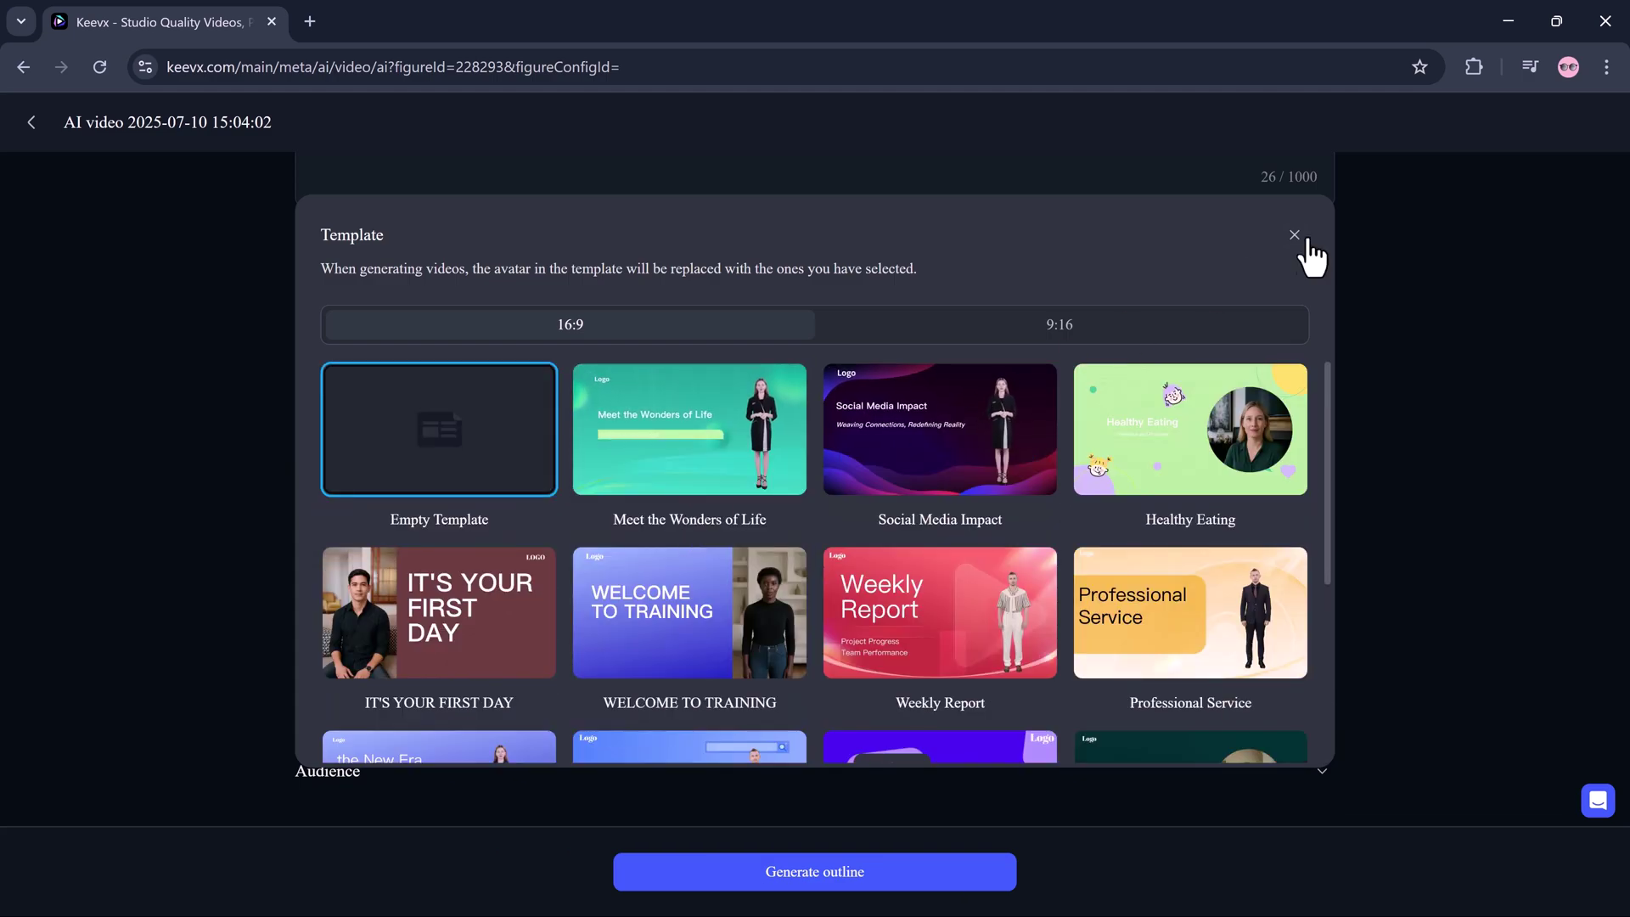
# Keep Empty Template and set the speaker role to Teacher.
pyautogui.click(1296, 238)
pyautogui.click(626, 635)
pyautogui.scroll(-2, 626, 654)
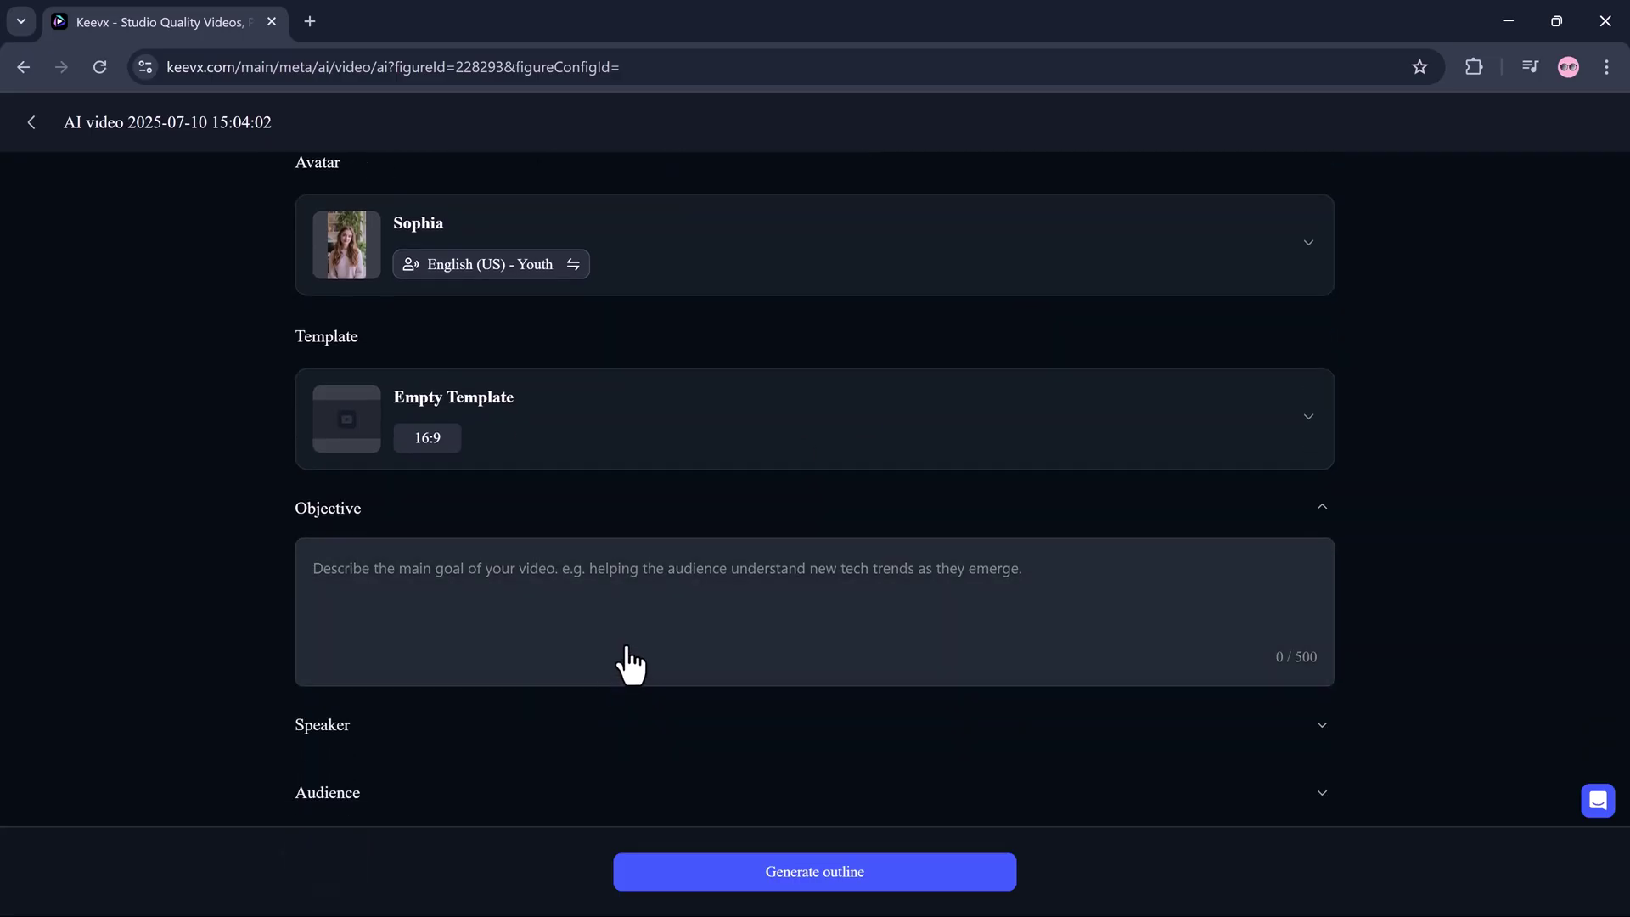
pyautogui.click(573, 723)
pyautogui.scroll(-2, 551, 721)
pyautogui.click(543, 723)
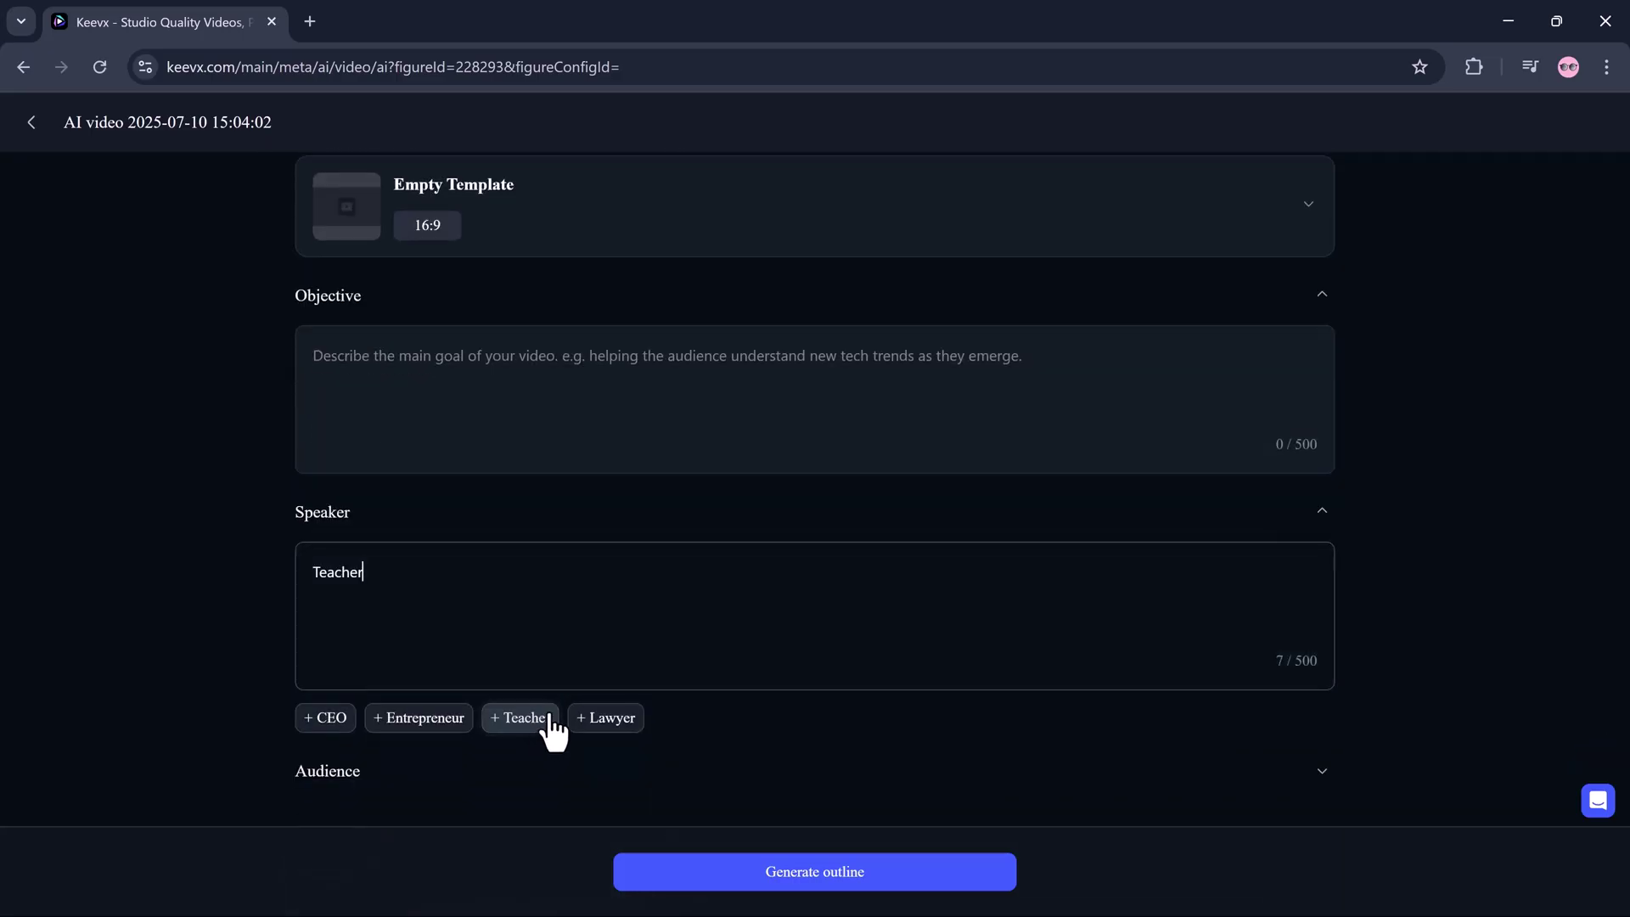
# Set the audience to Student and generate the outline 'Unlocking the Power of Social Media: A Student's Guide'.
pyautogui.click(1284, 782)
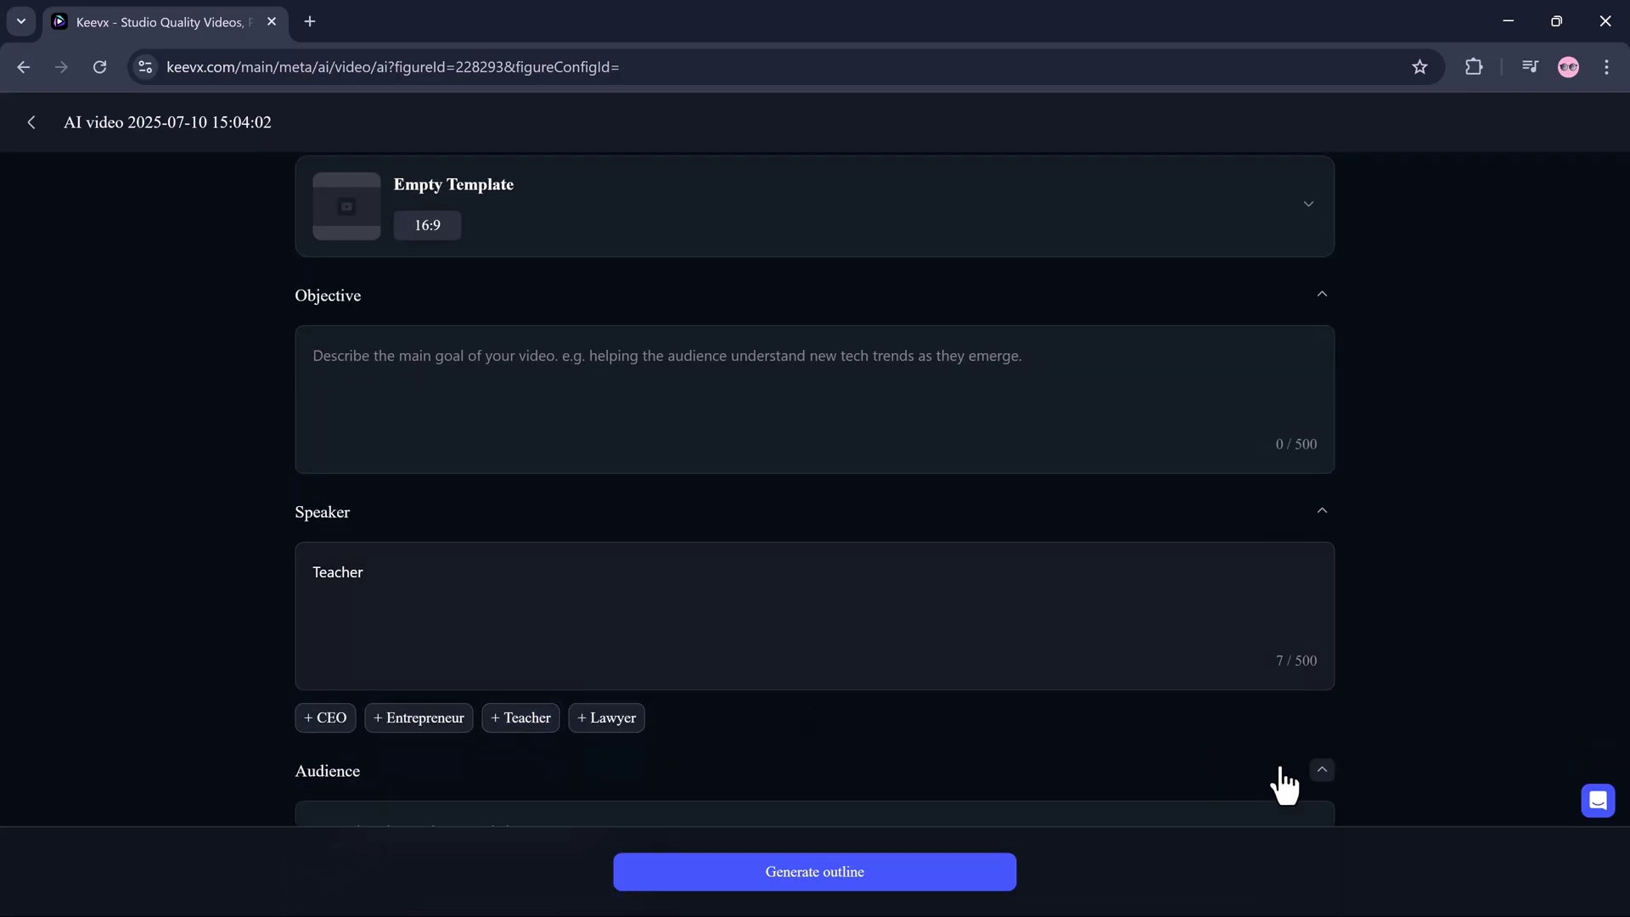
pyautogui.scroll(-2, 1206, 769)
pyautogui.click(346, 794)
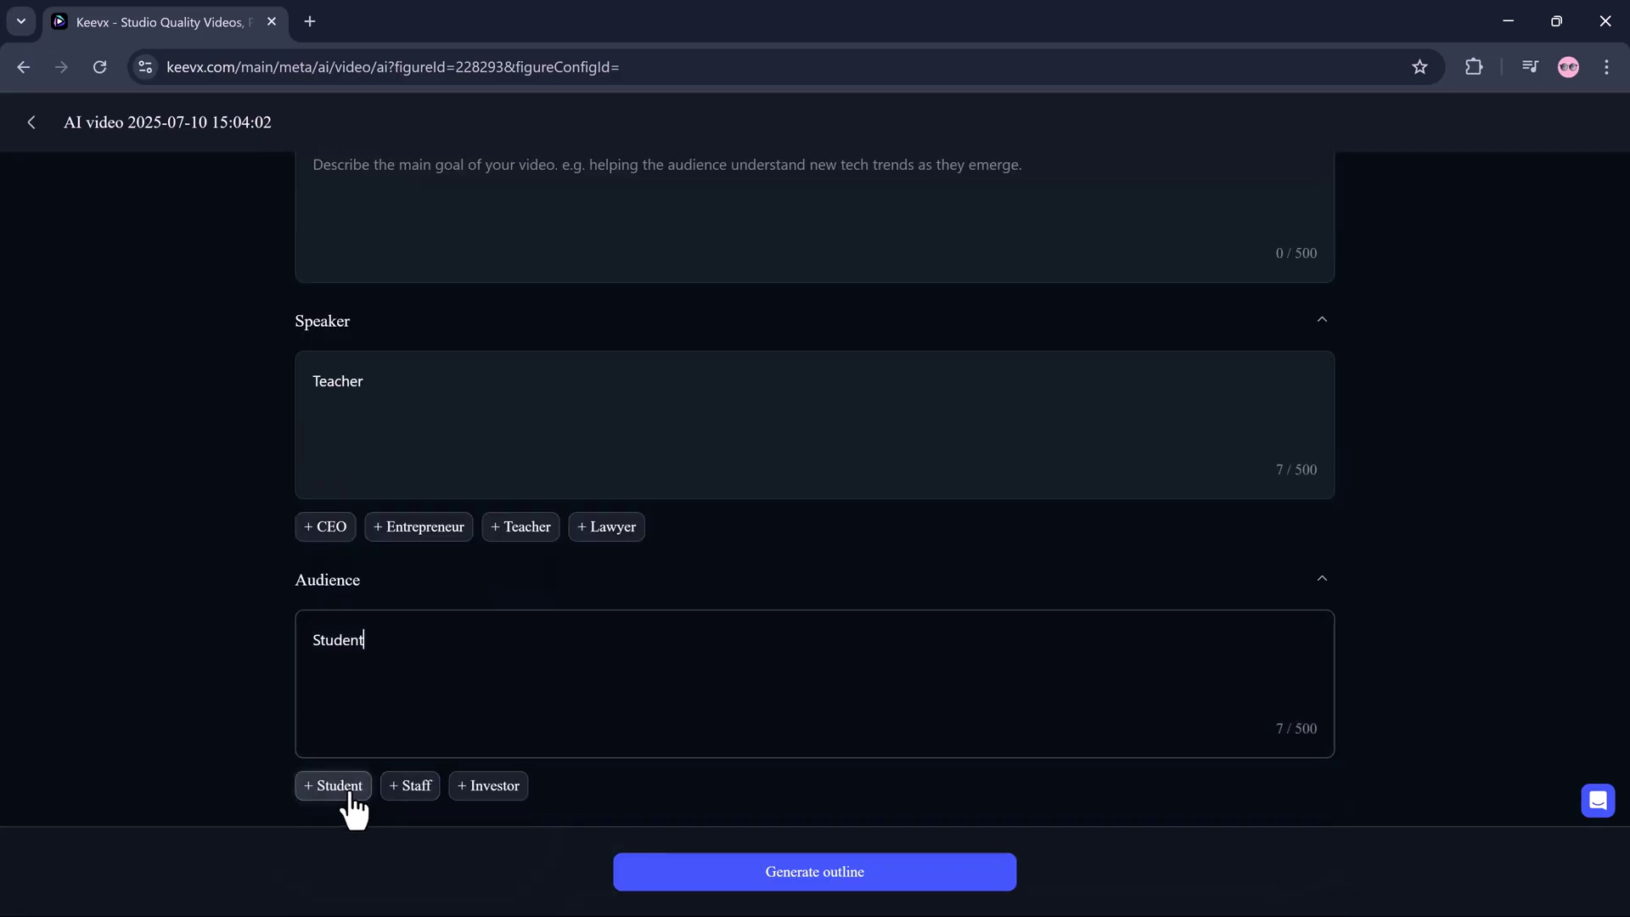
pyautogui.click(839, 864)
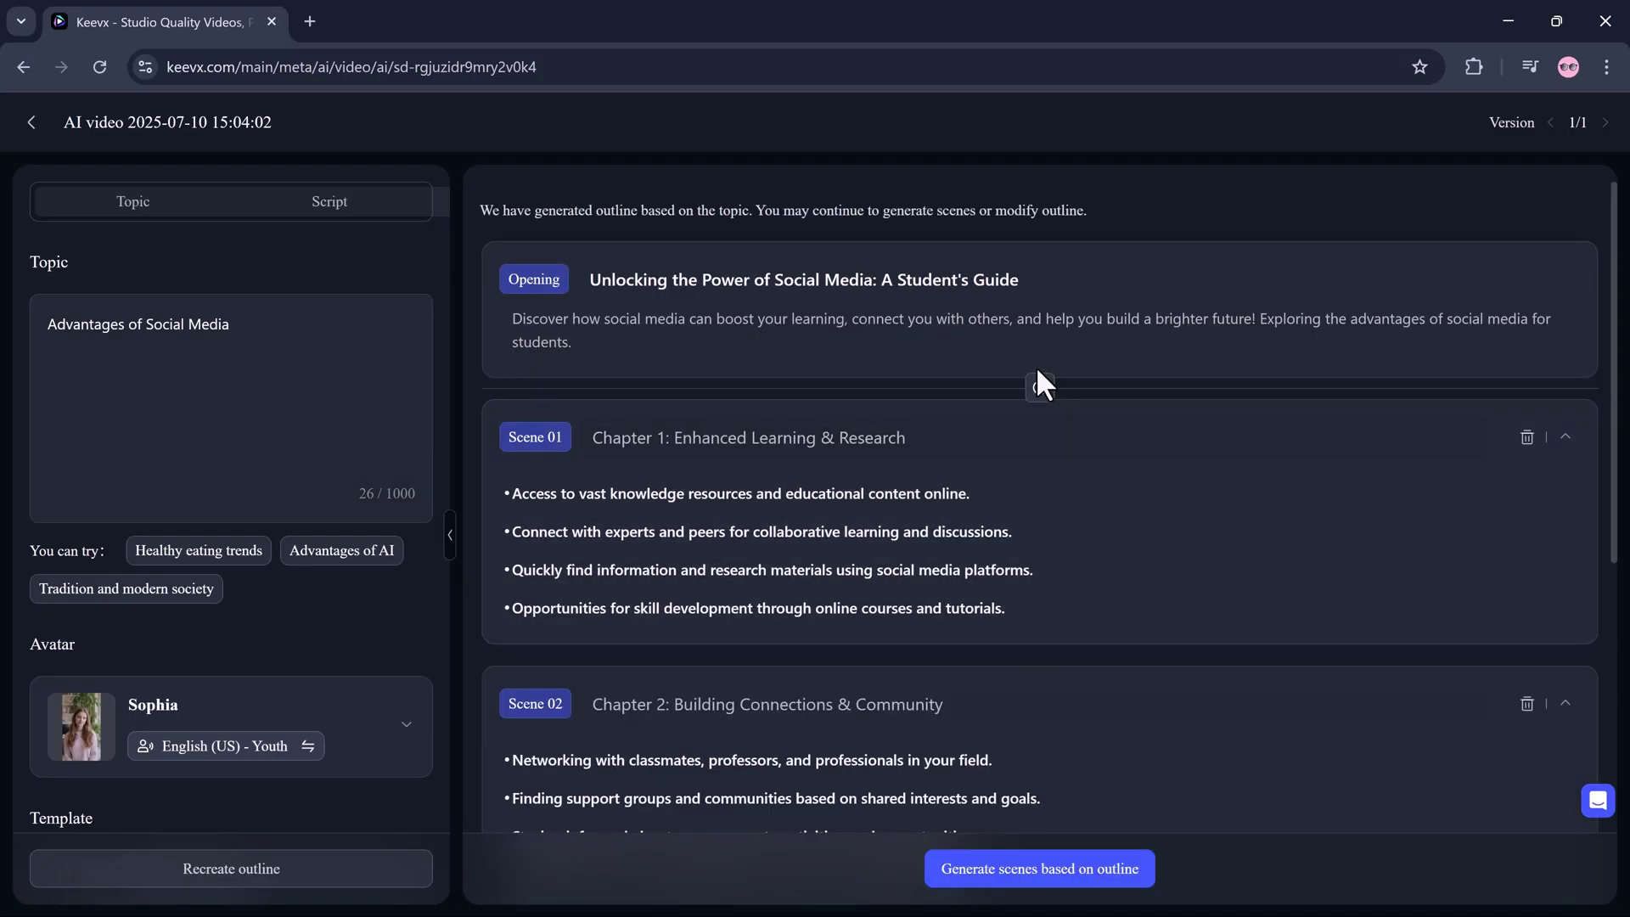
# Generate scenes from the outline and continue into the editor with four Sophia scenes.
pyautogui.scroll(-7, 1037, 382)
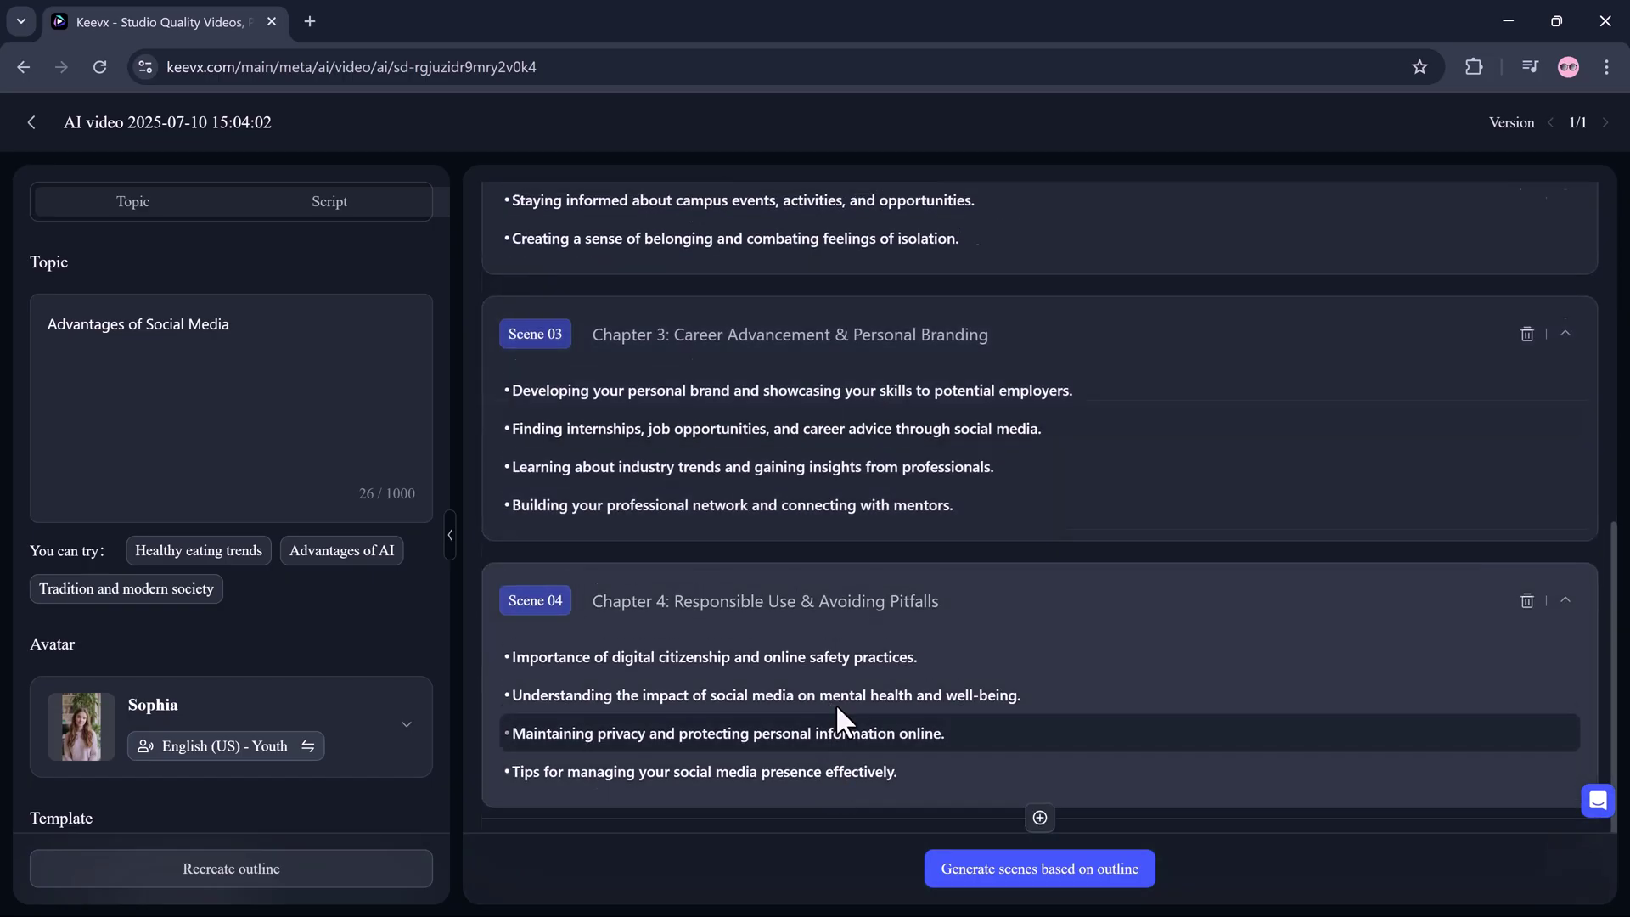
pyautogui.click(1058, 866)
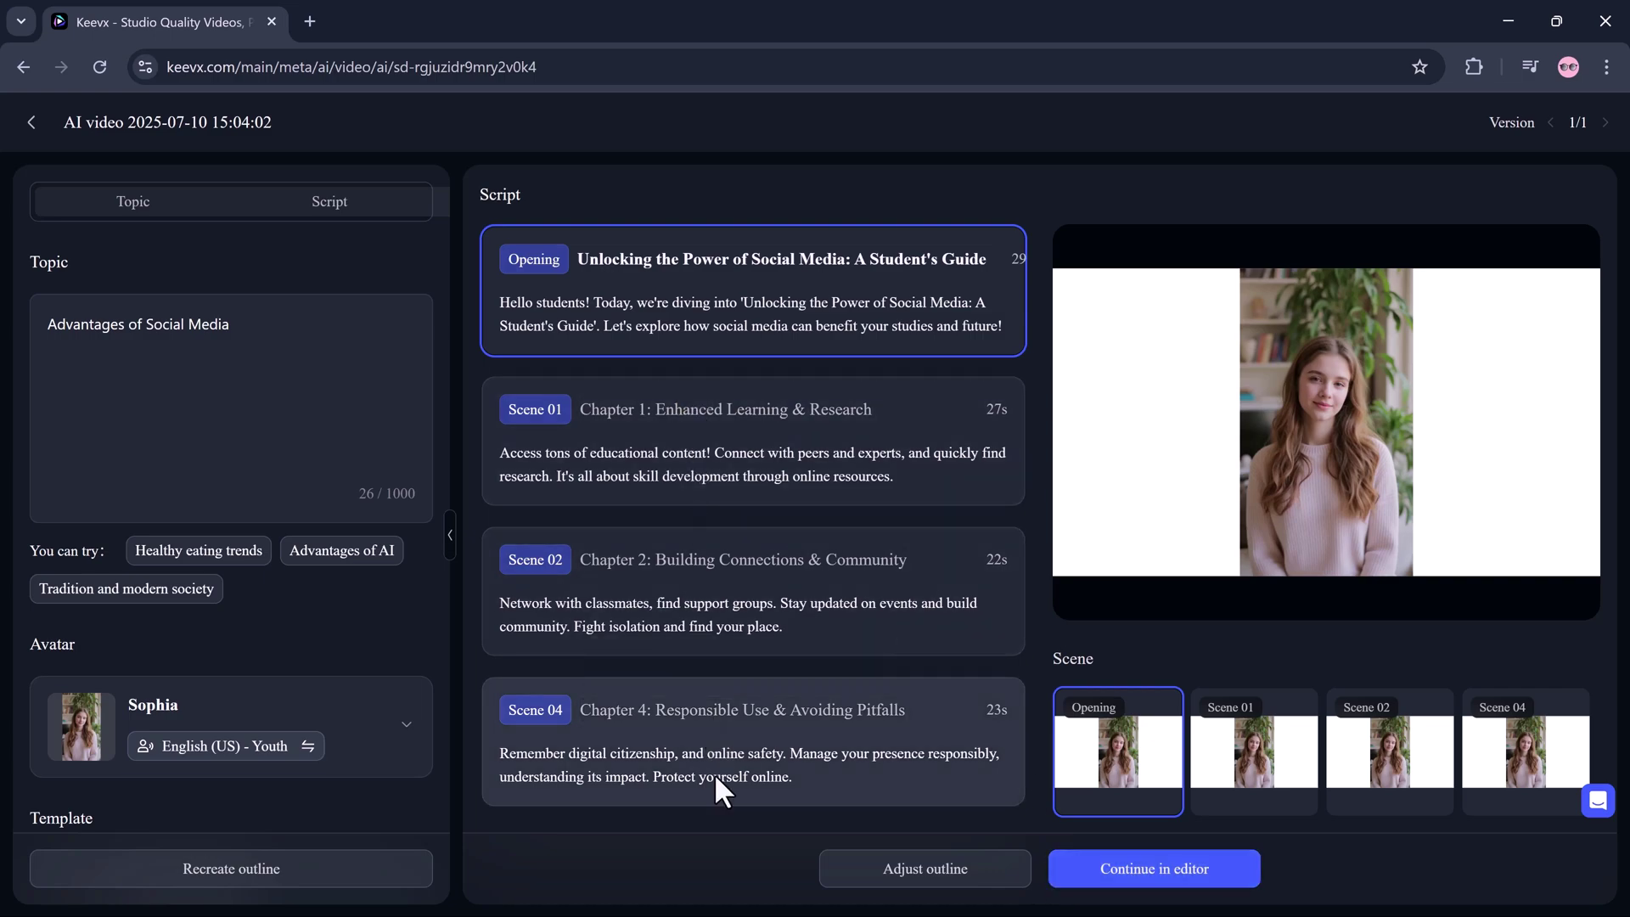
pyautogui.click(1171, 874)
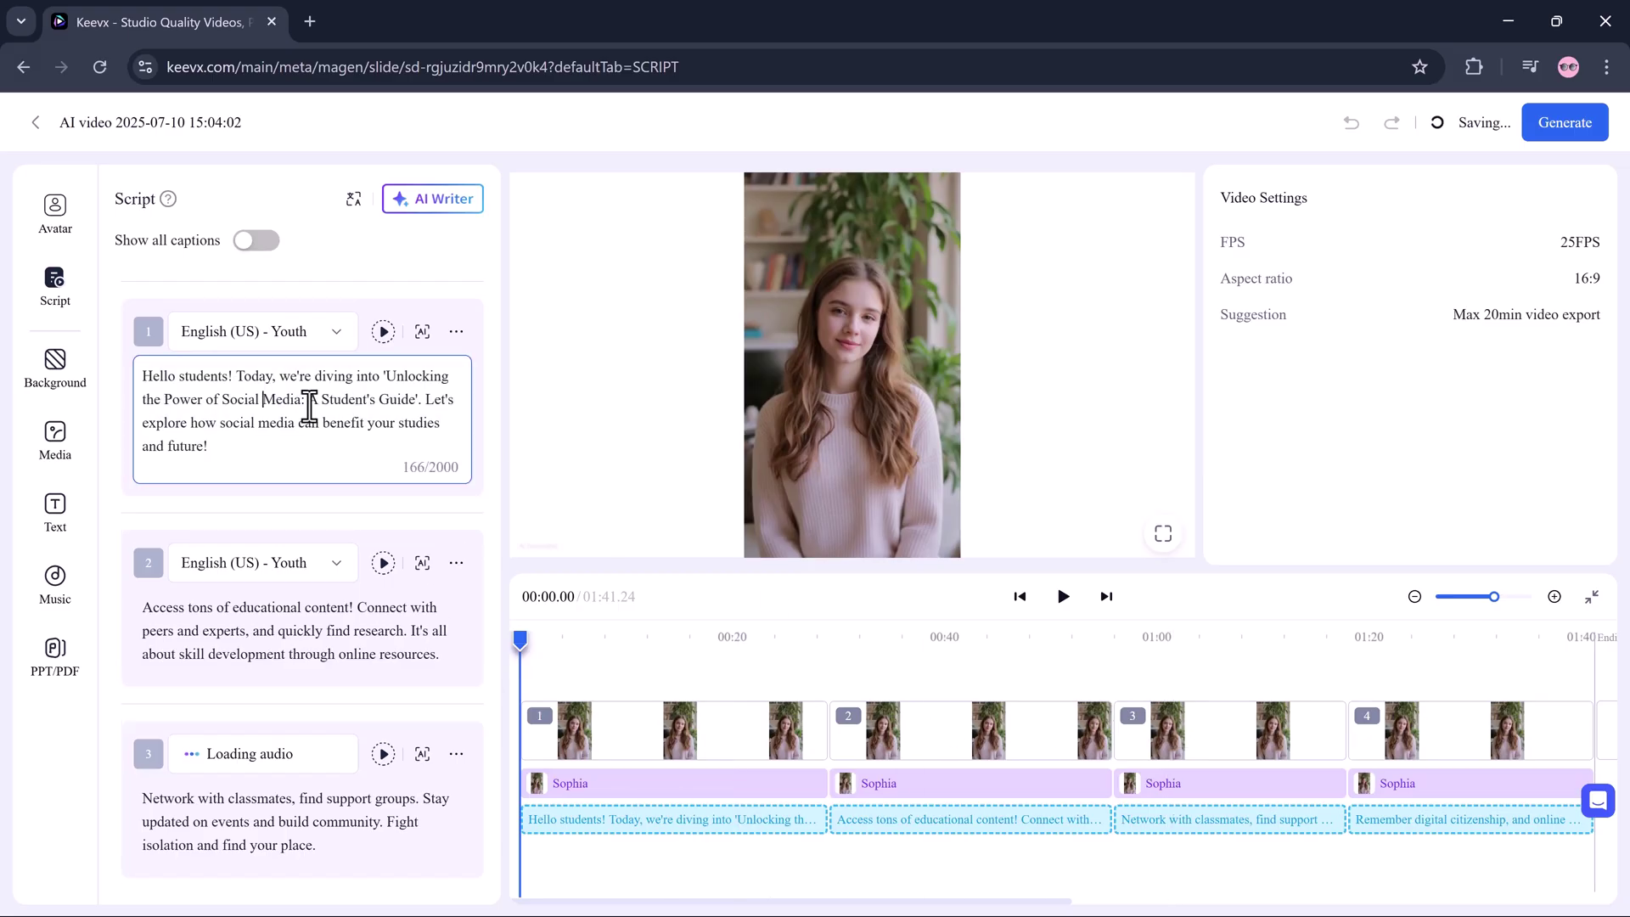
# Select part of the first scene's script and look at the AI Writer options, then close them.
pyautogui.click(307, 400)
pyautogui.moveTo(390, 422); pyautogui.dragTo(212, 398)
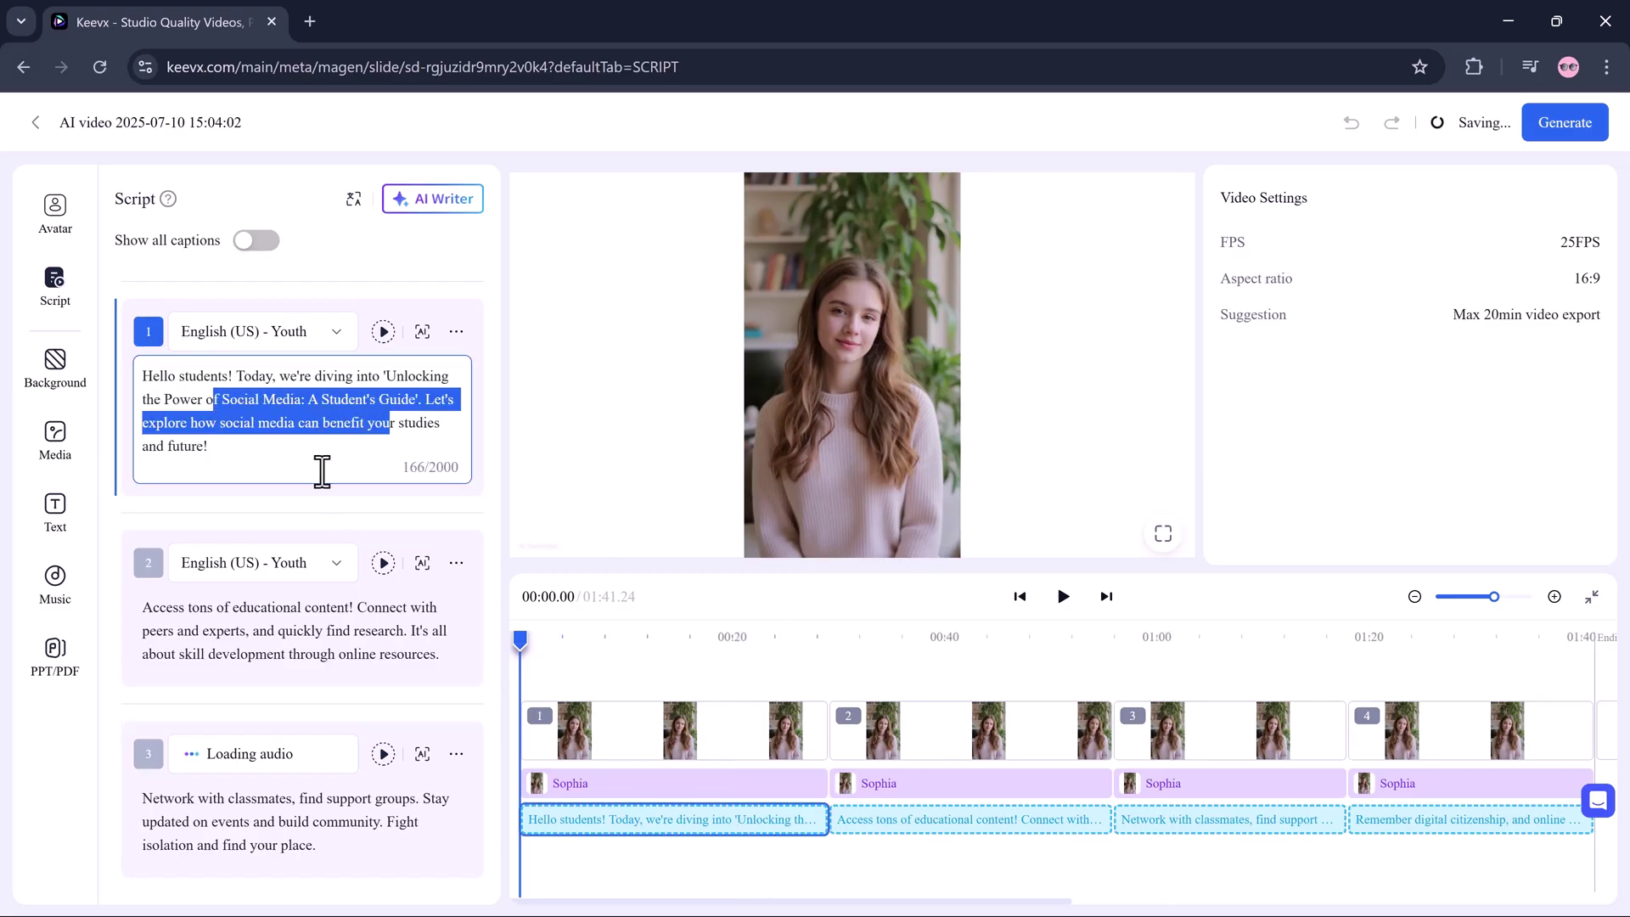
pyautogui.scroll(-2, 360, 399)
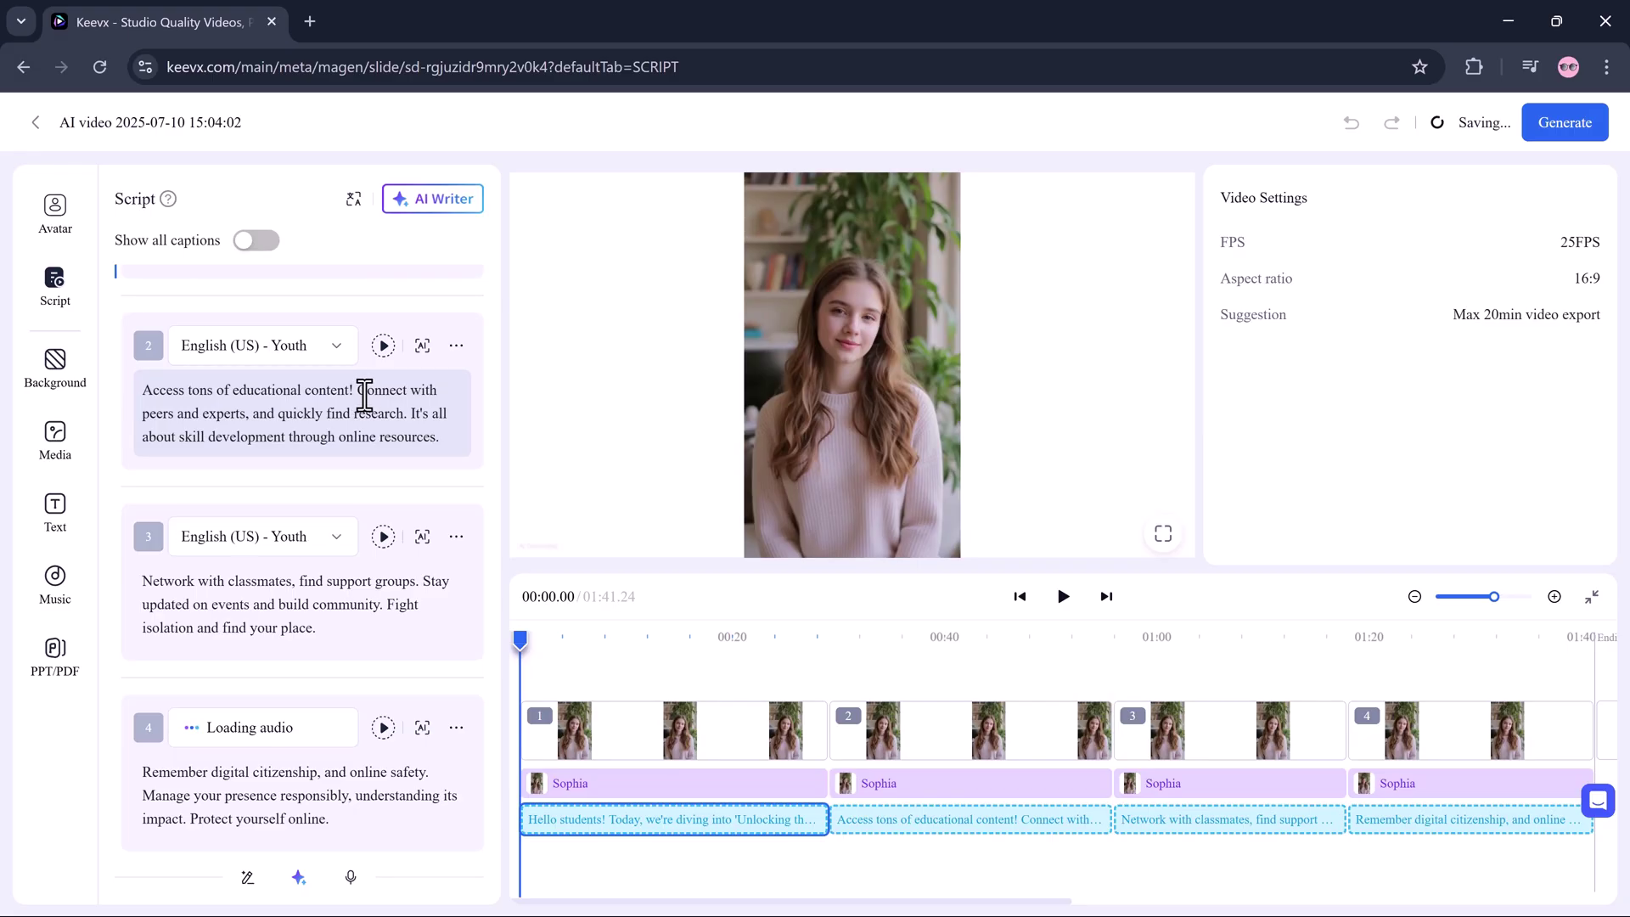
pyautogui.click(430, 210)
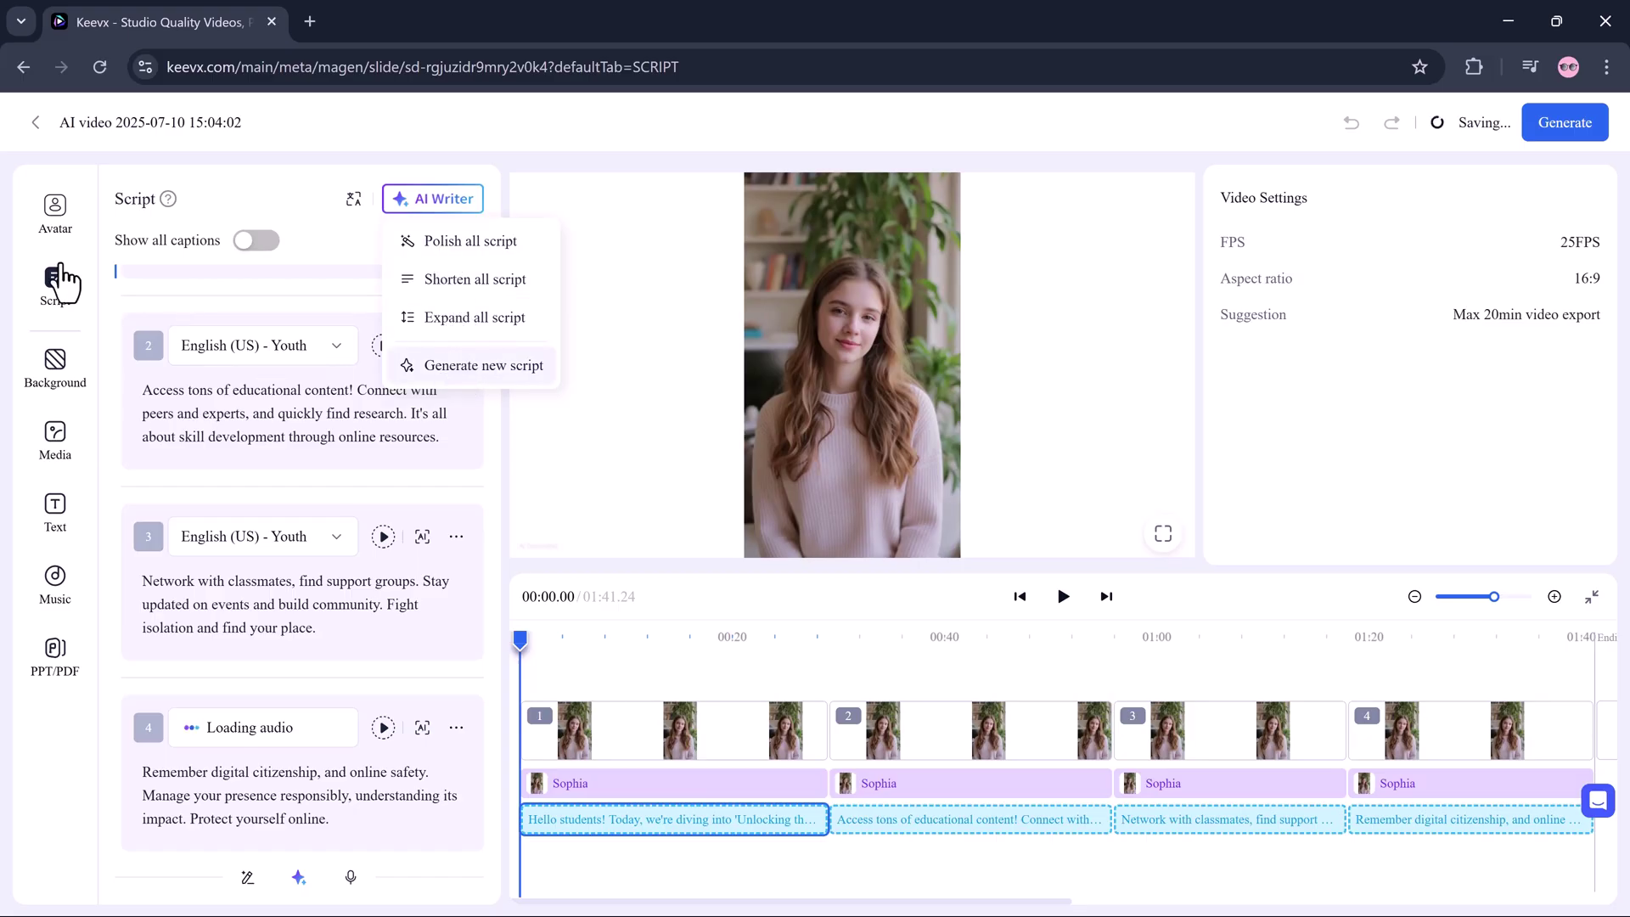
pyautogui.click(50, 270)
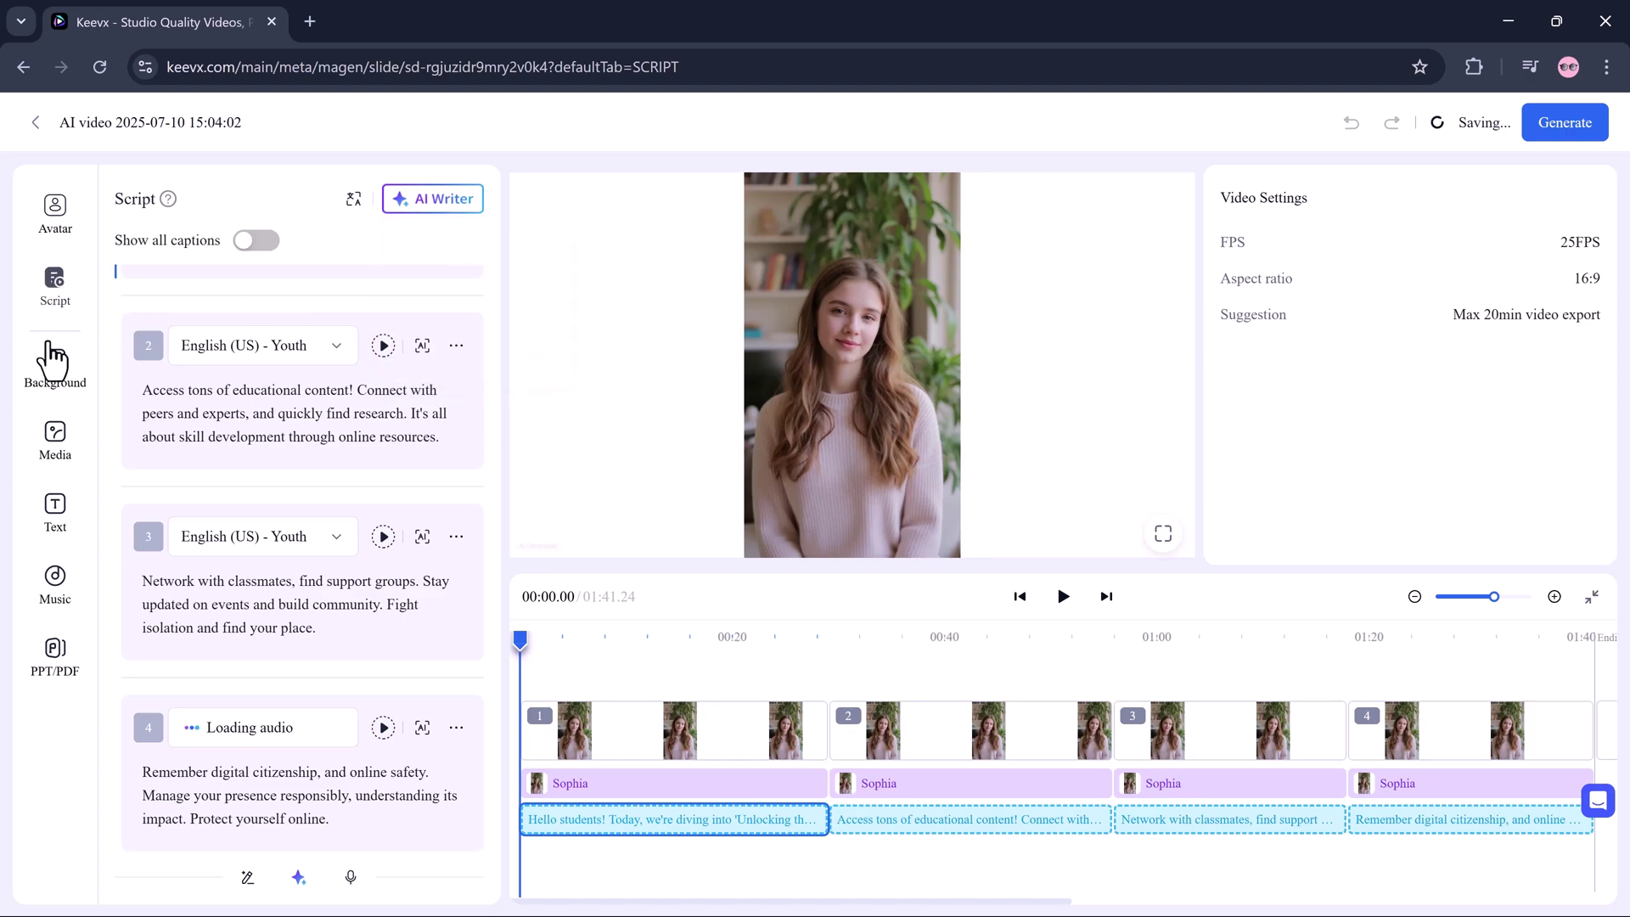
# Look through the Background and Media panels, ending on the Avatar list.
pyautogui.click(55, 365)
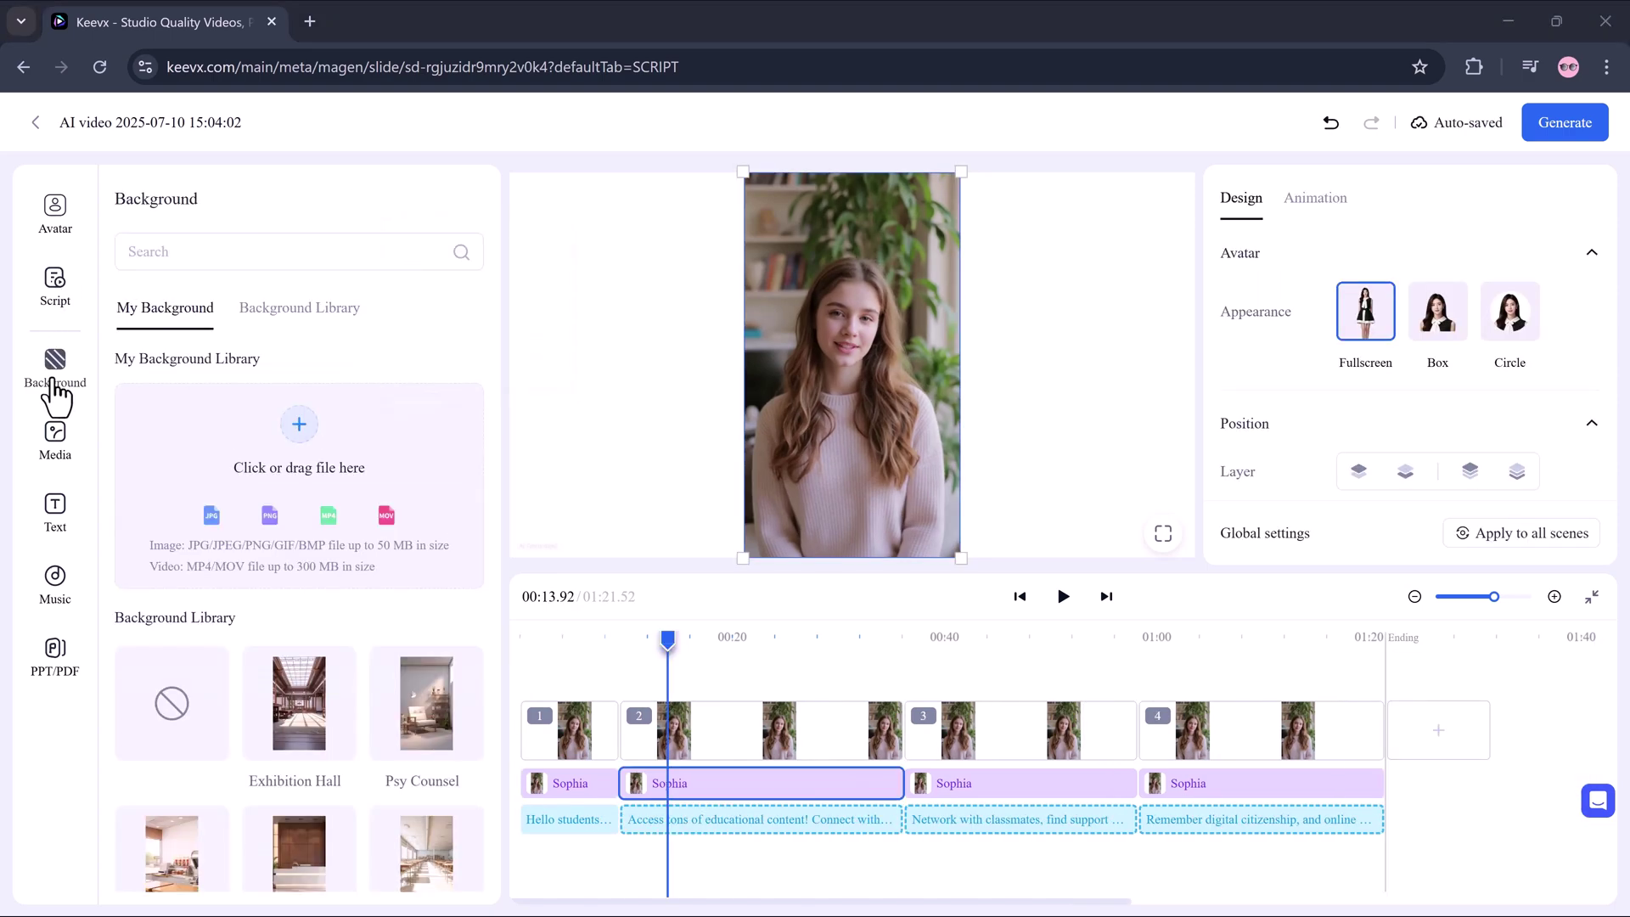
pyautogui.click(55, 433)
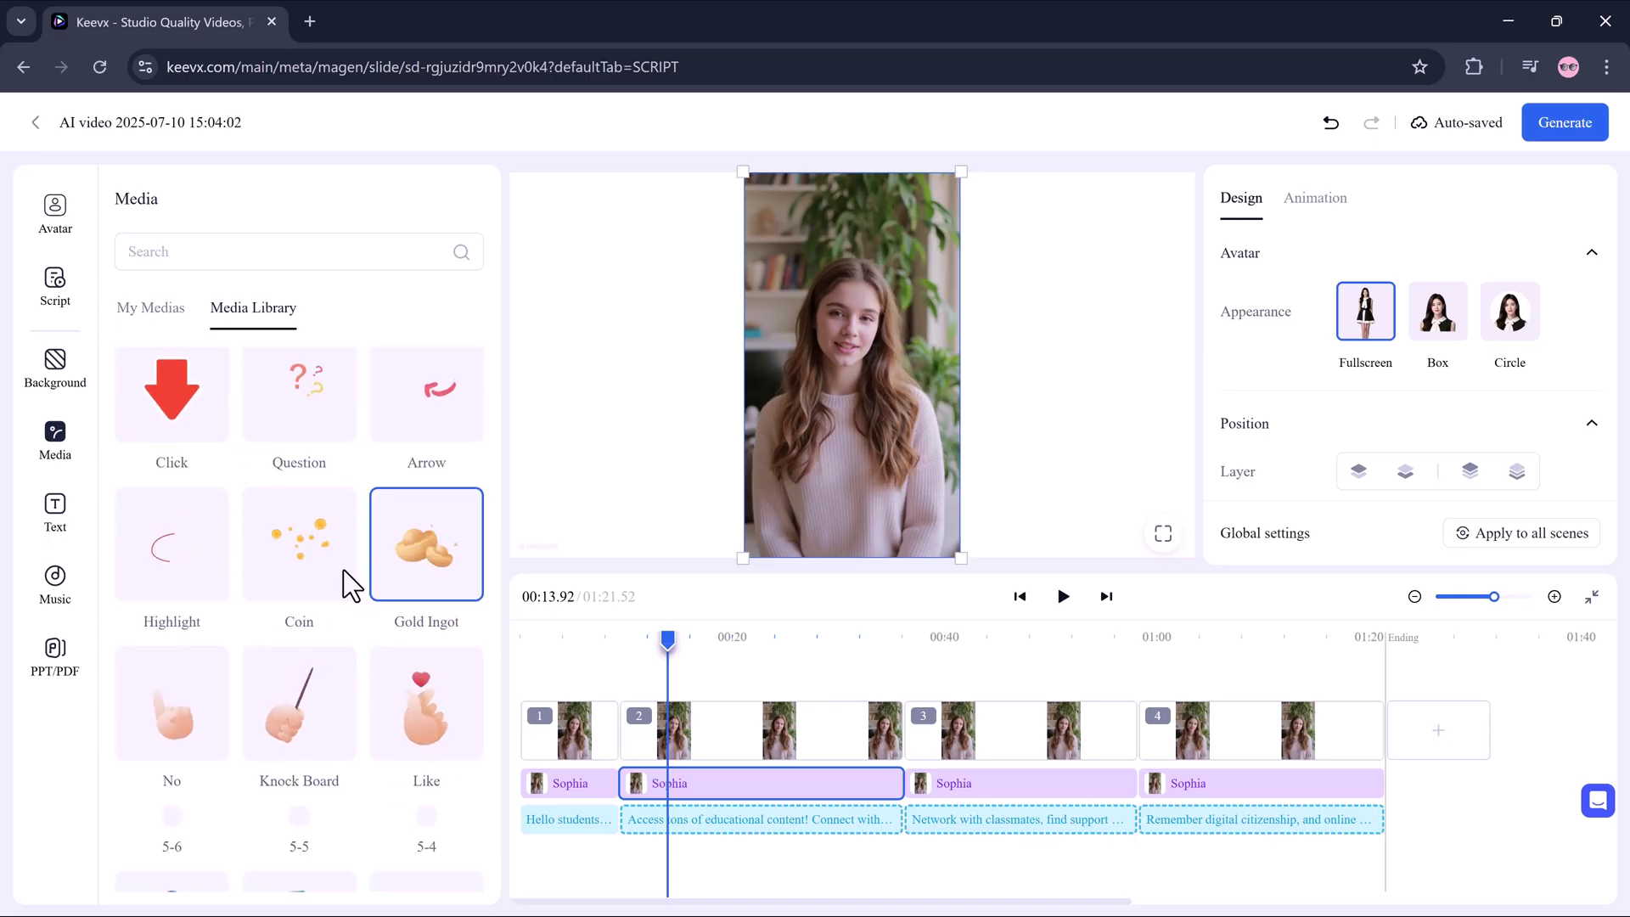
pyautogui.click(53, 217)
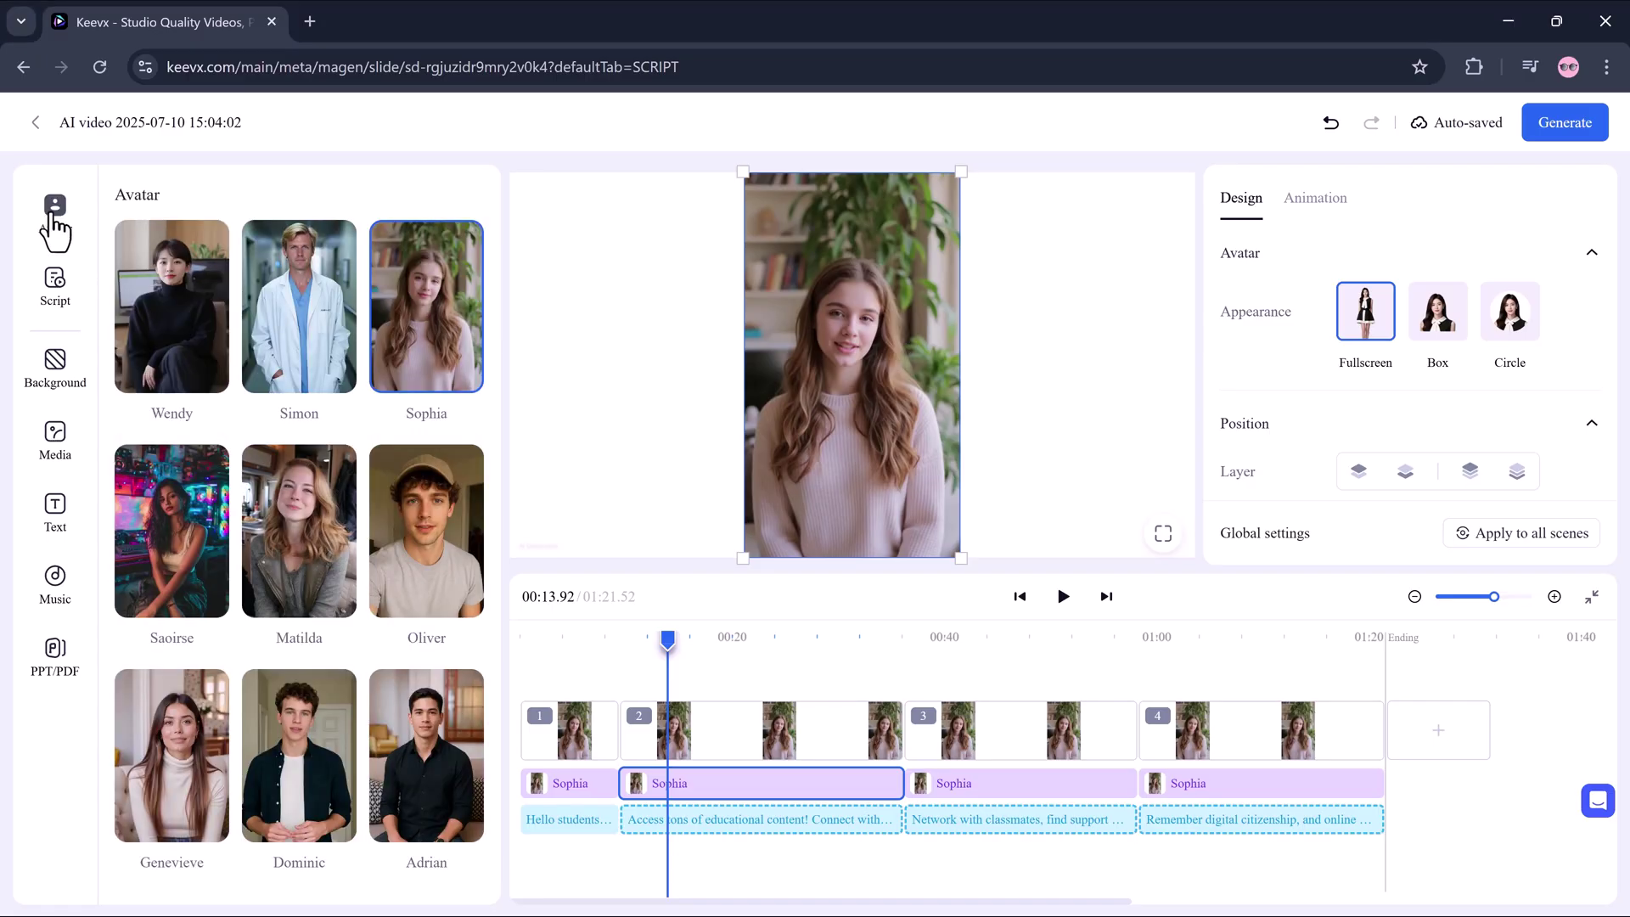
# Export the video named Sophia in 1080P and play the finished 0:32 result.
pyautogui.click(1589, 136)
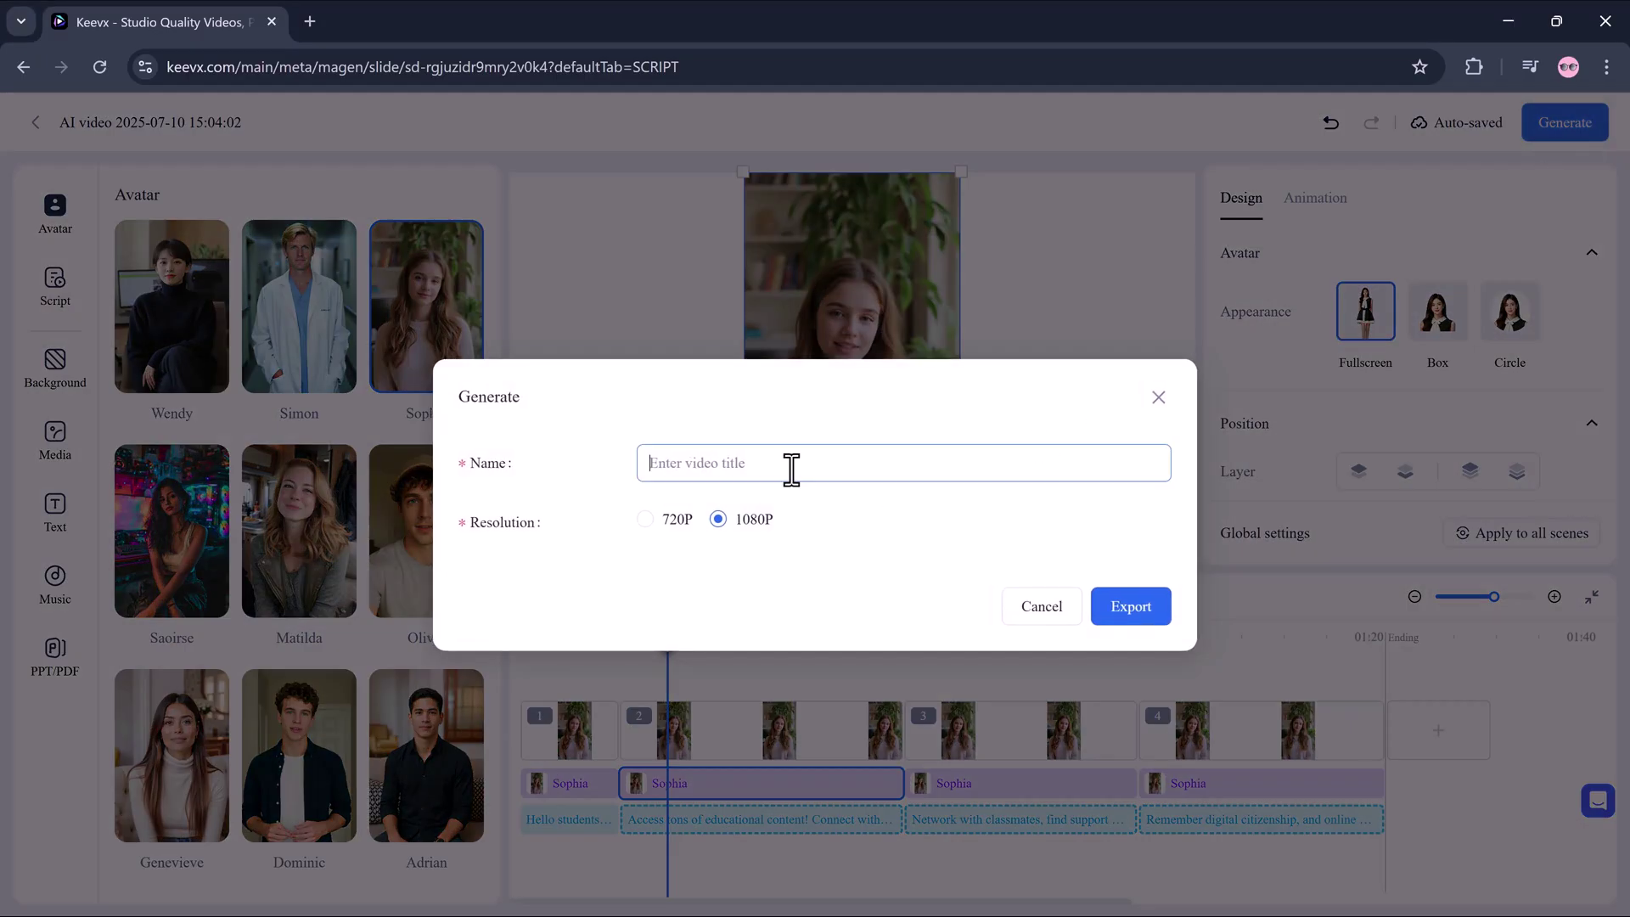
pyautogui.click(1137, 607)
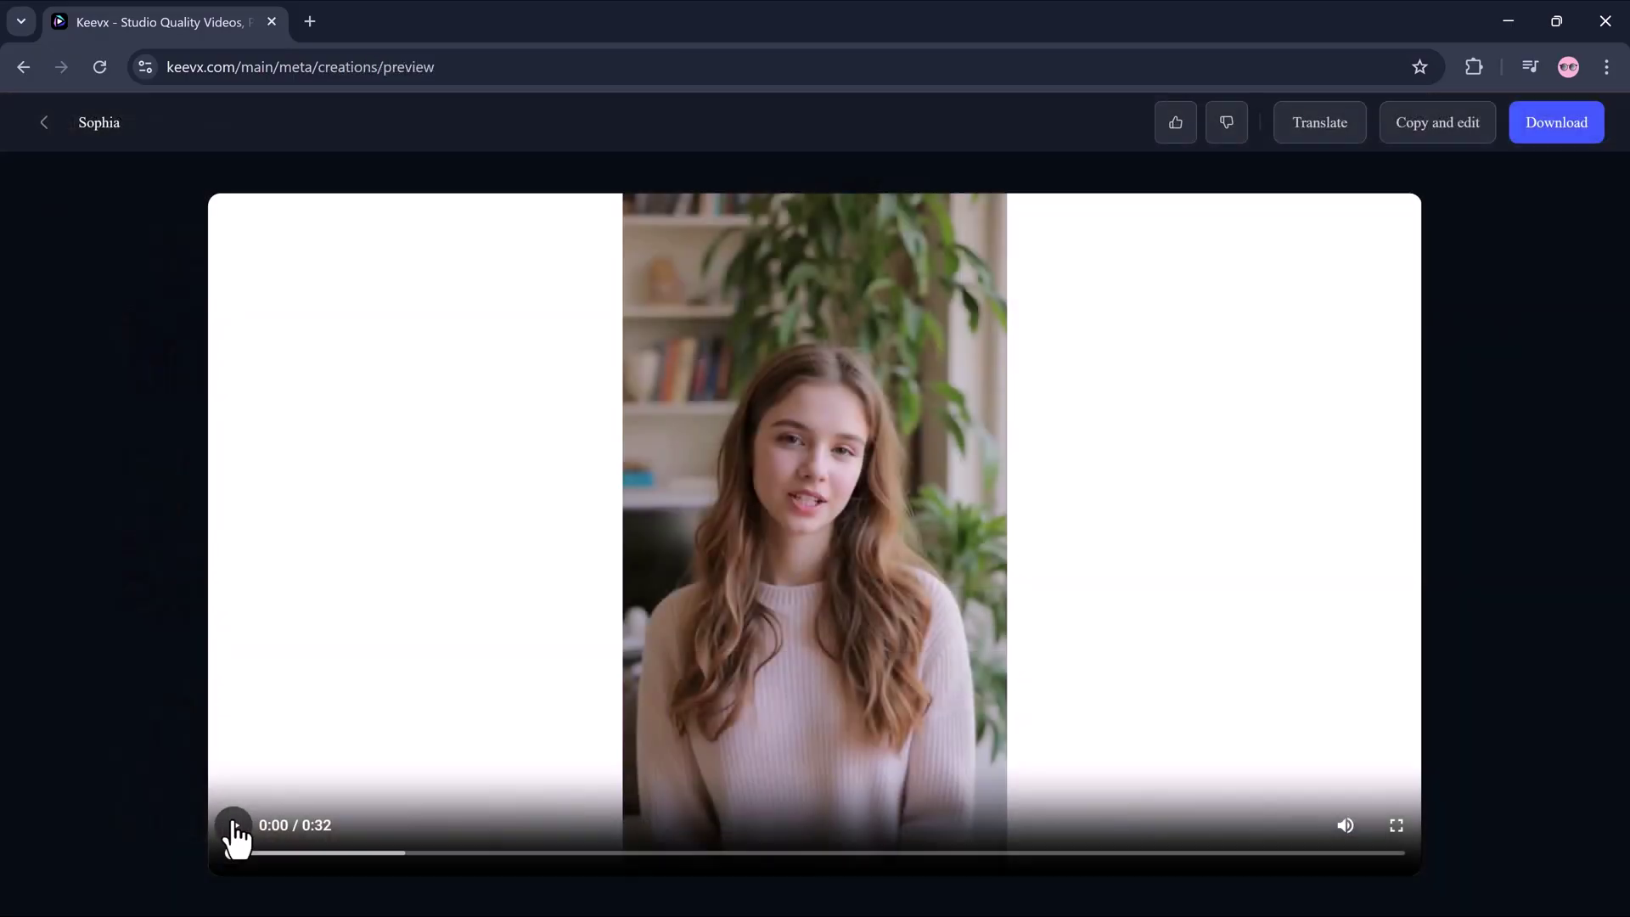
pyautogui.click(234, 828)
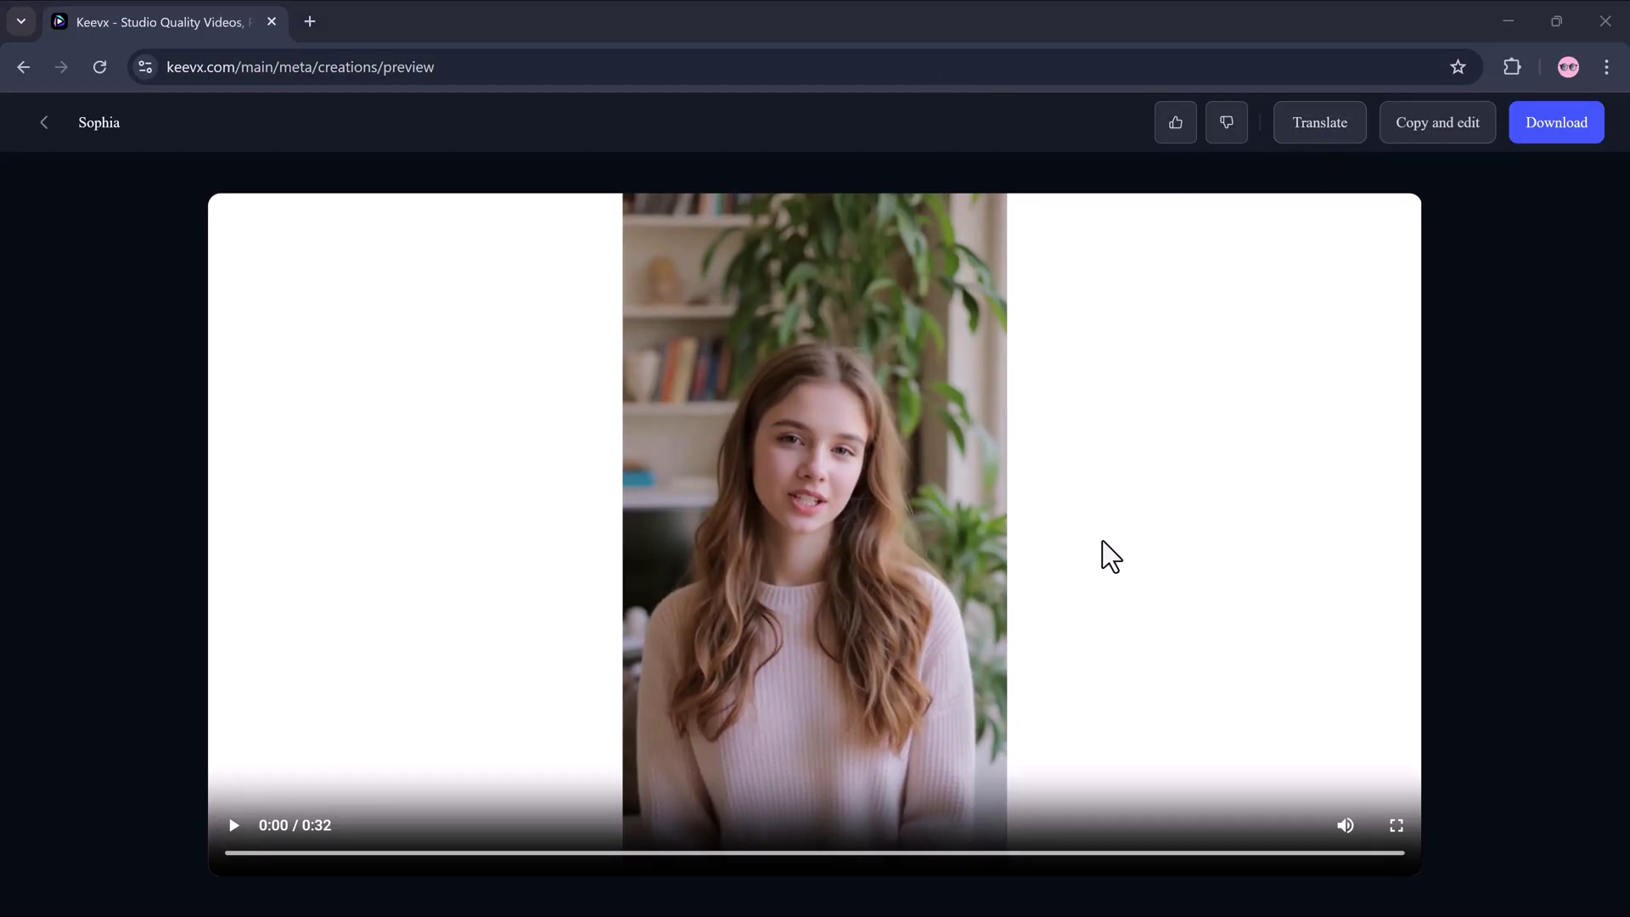
# Queue a Korean translation of the Sophia video as a draft.
pyautogui.click(1322, 136)
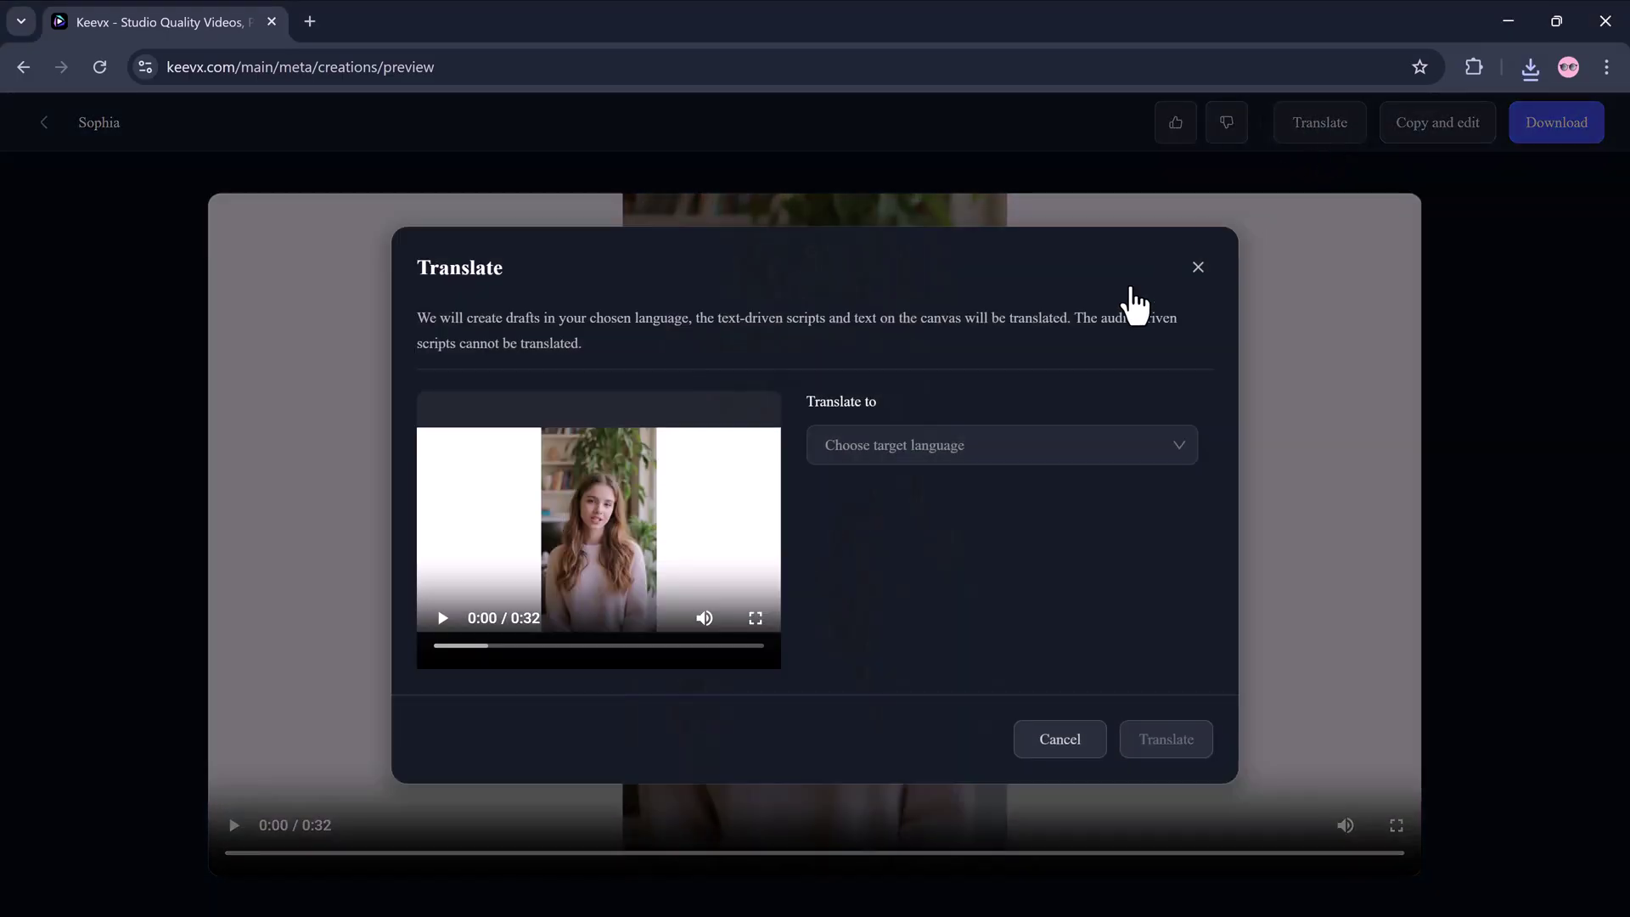
pyautogui.click(939, 443)
pyautogui.scroll(-4, 914, 626)
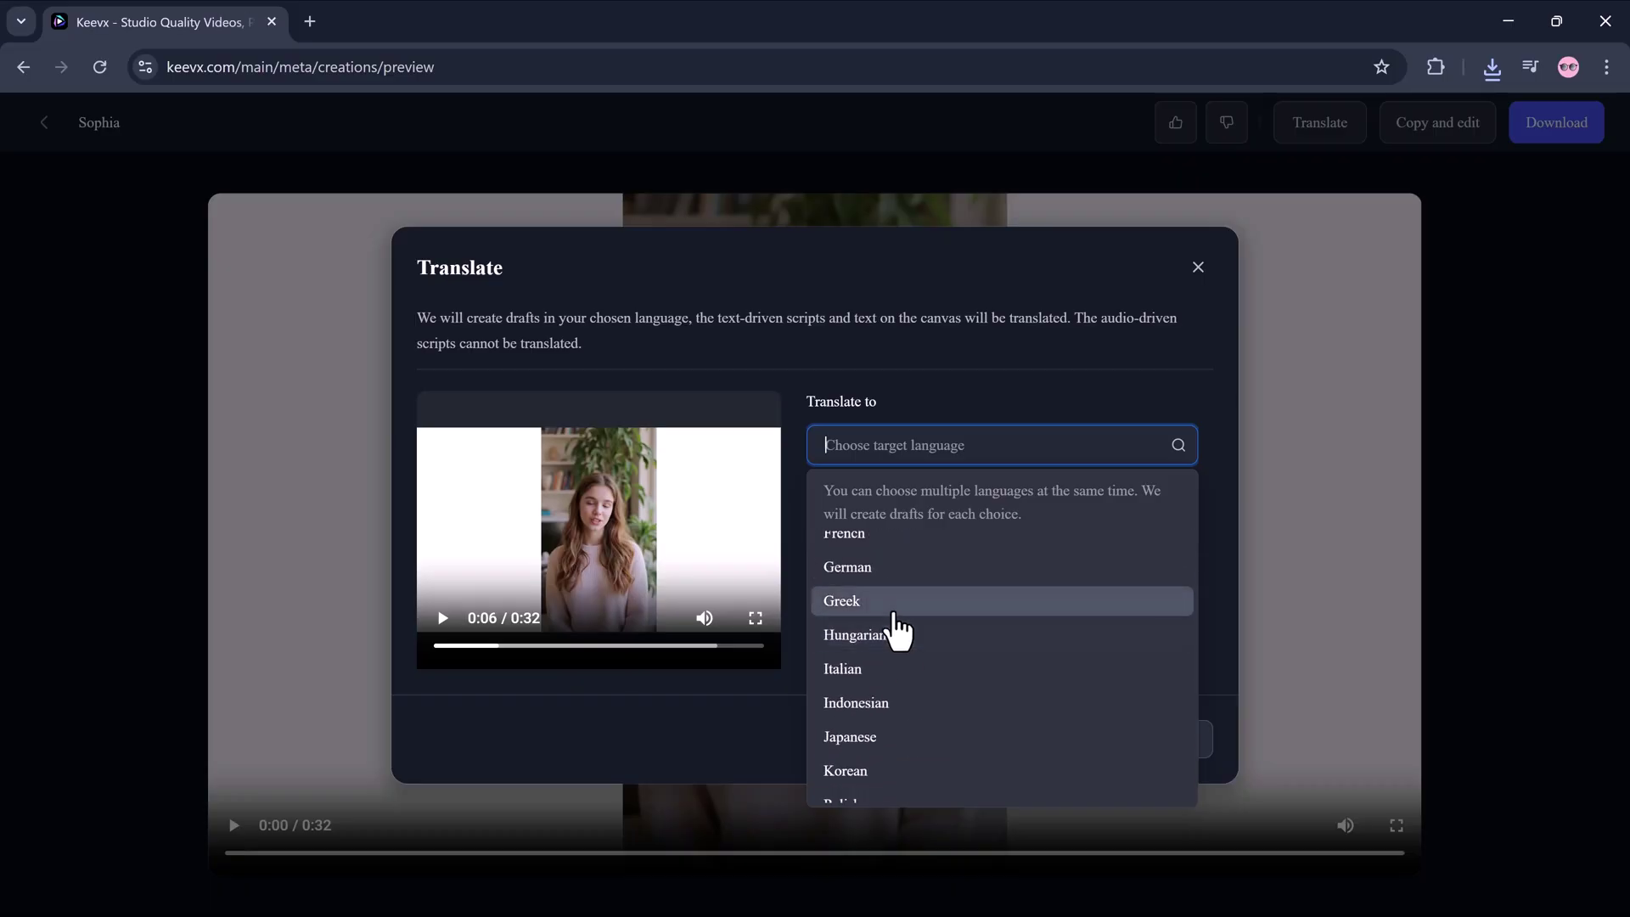
pyautogui.scroll(-2, 883, 675)
pyautogui.click(879, 670)
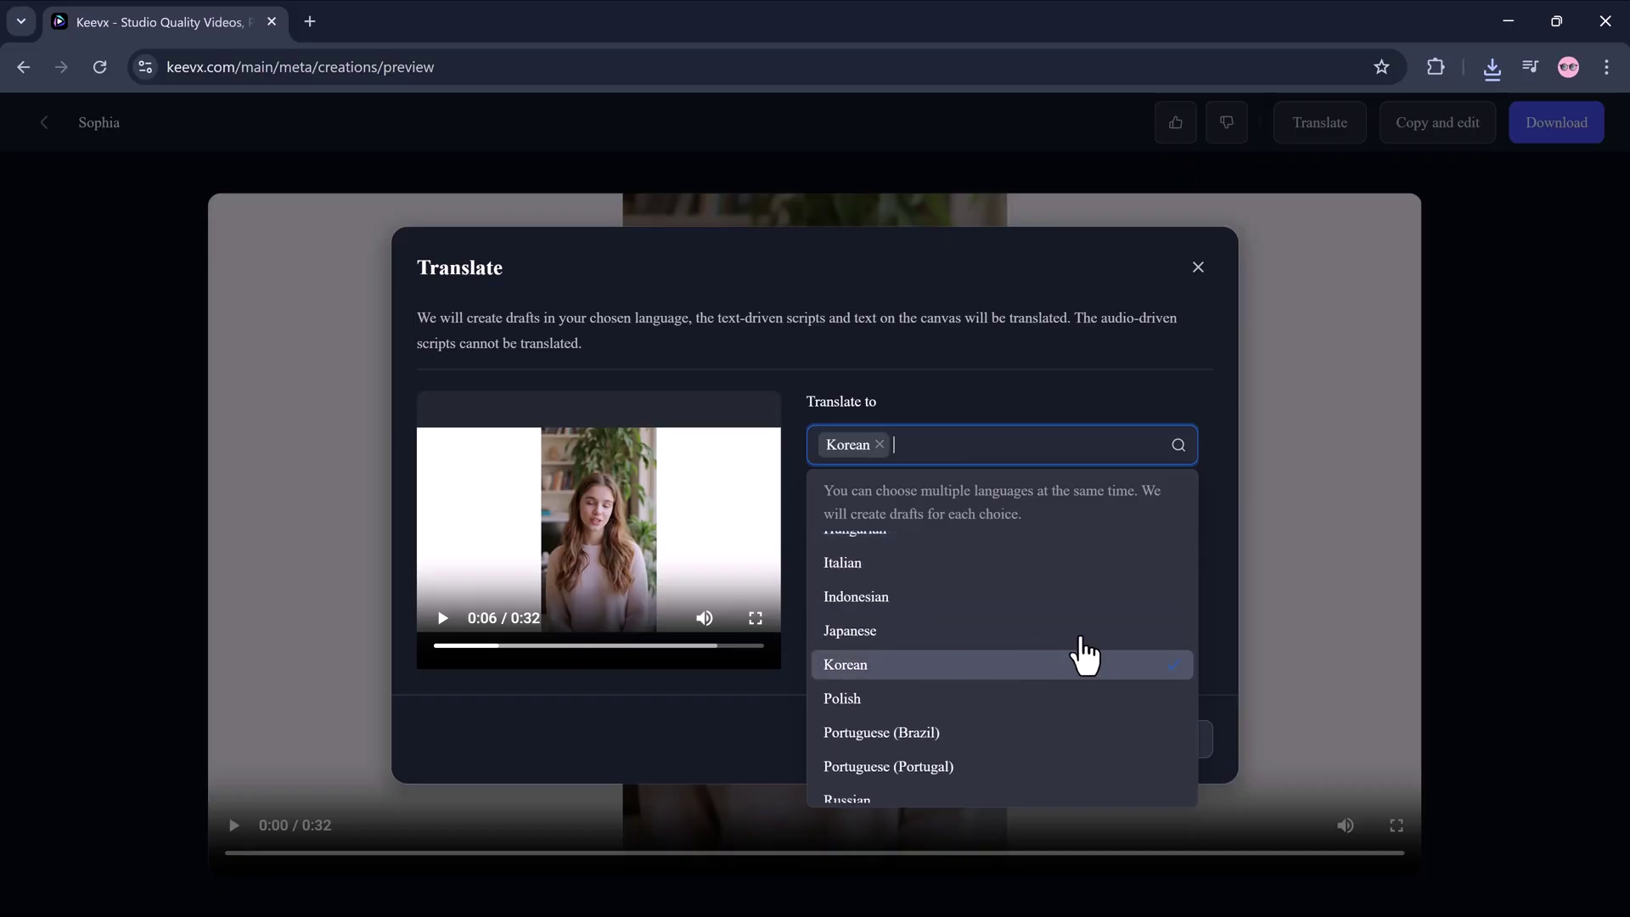
pyautogui.click(1157, 755)
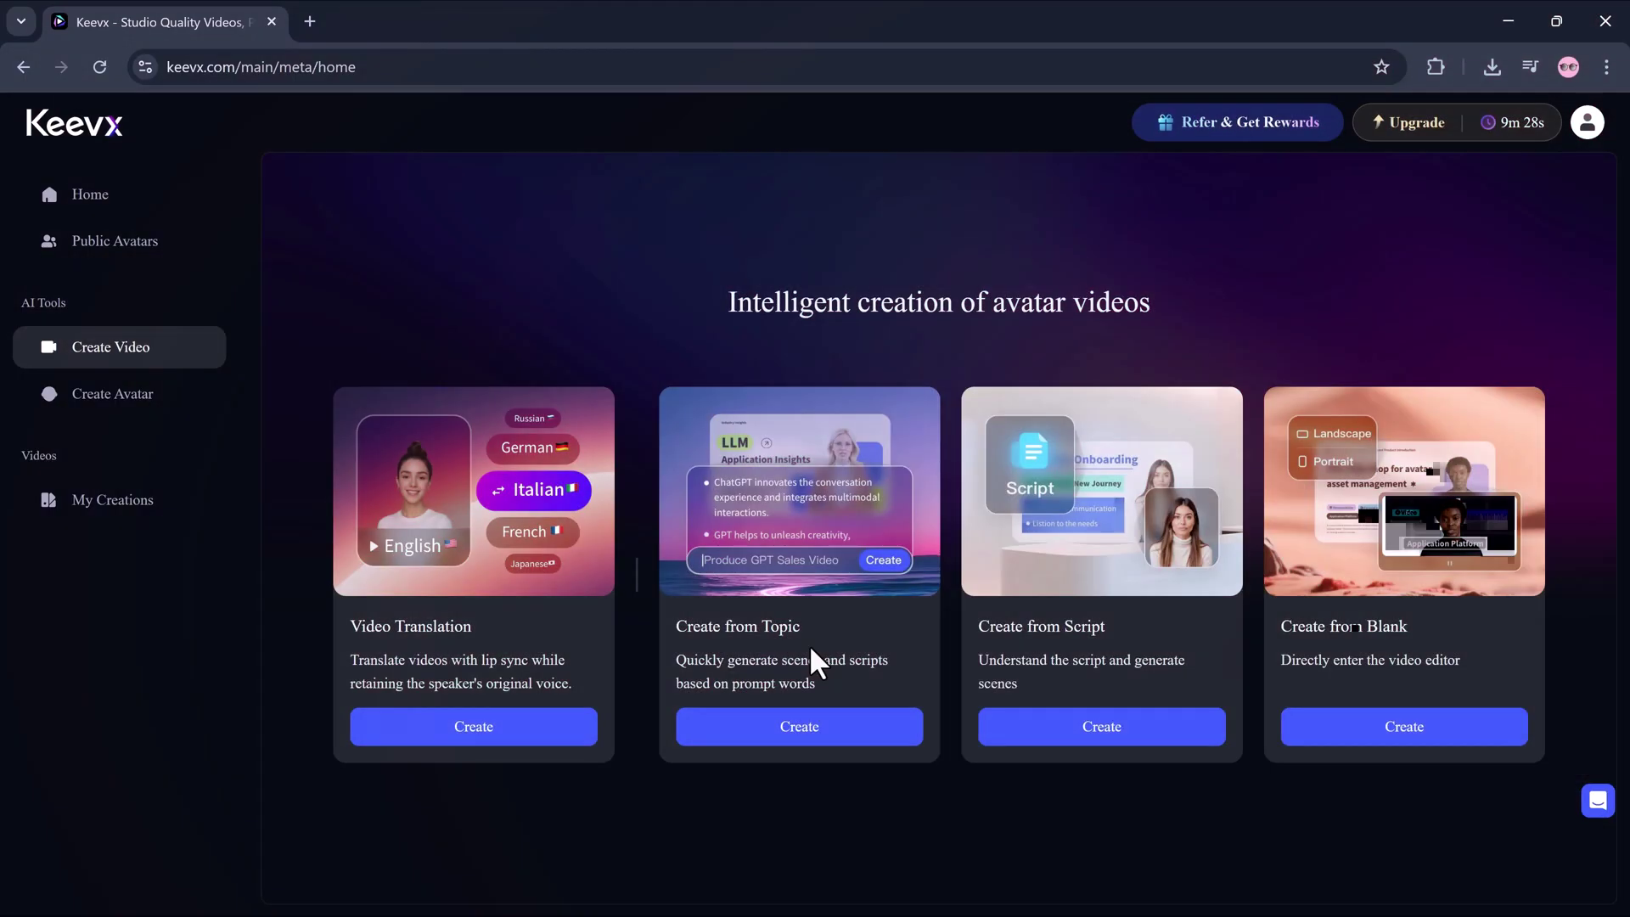
# Explore Create from Topic and Create from Blank, ending in the Public Avatars gallery.
pyautogui.click(803, 730)
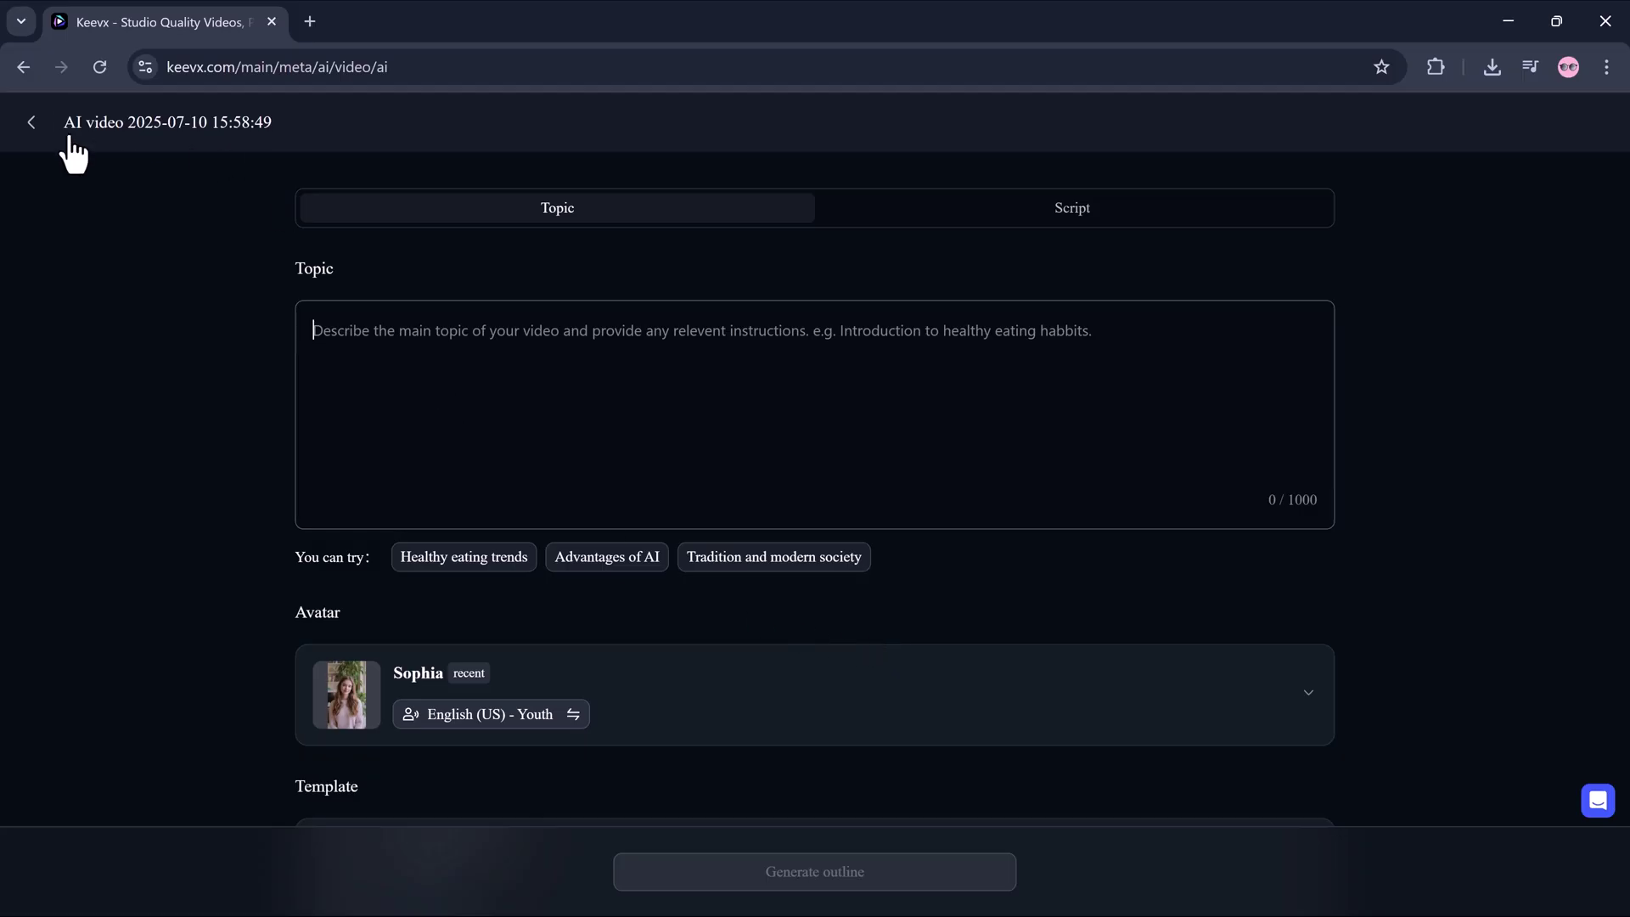
pyautogui.click(30, 122)
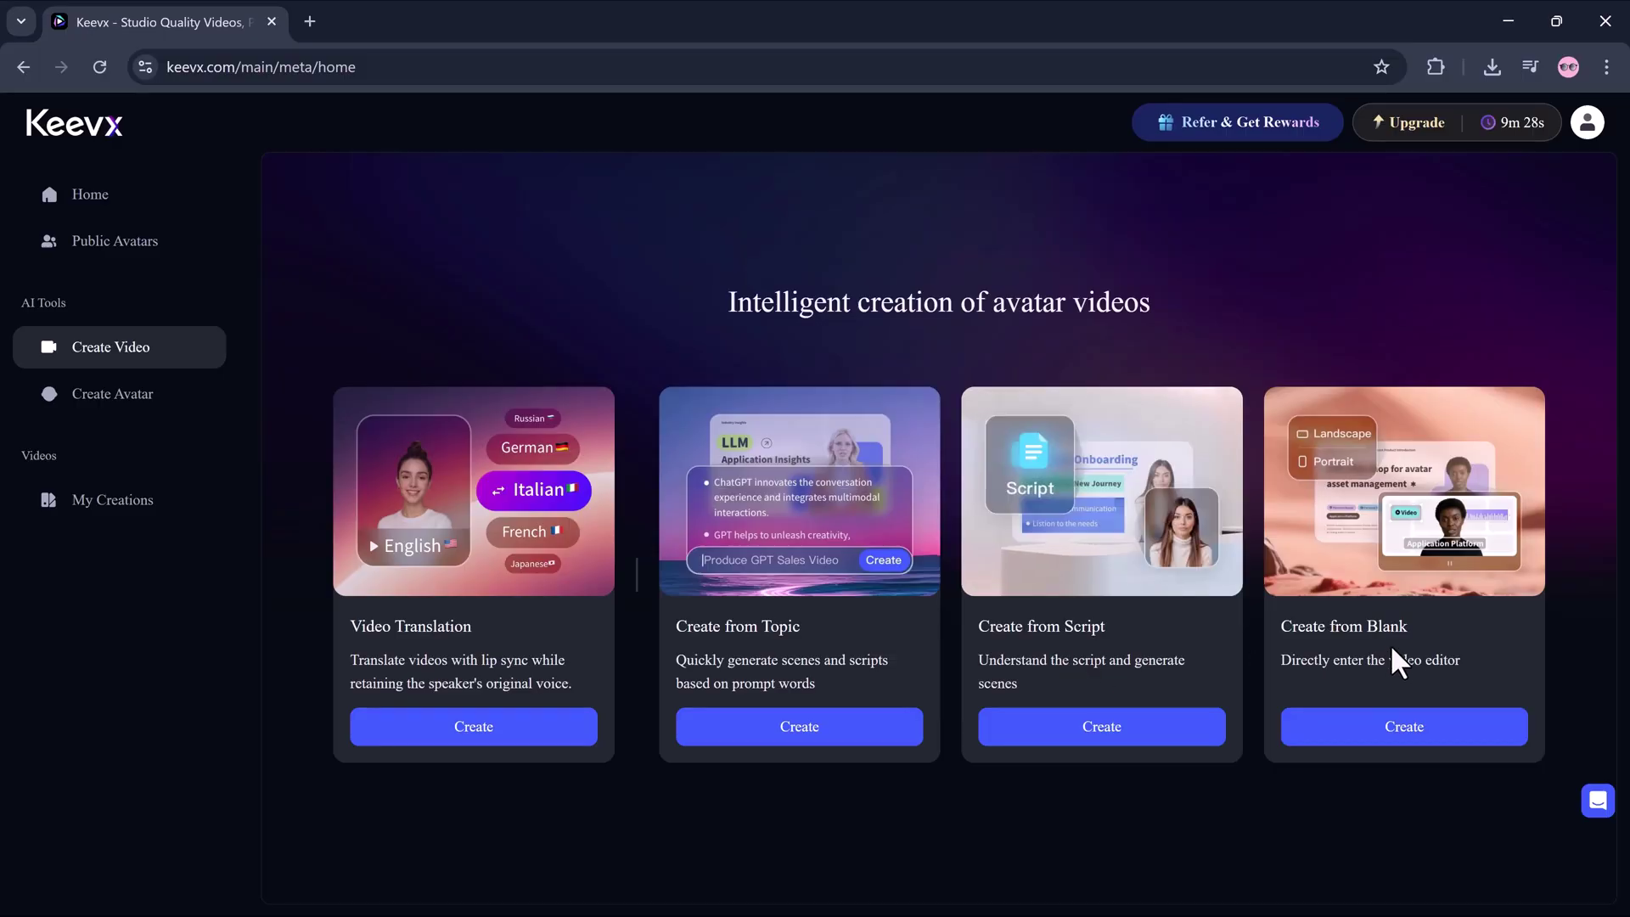
pyautogui.click(1340, 694)
pyautogui.click(806, 740)
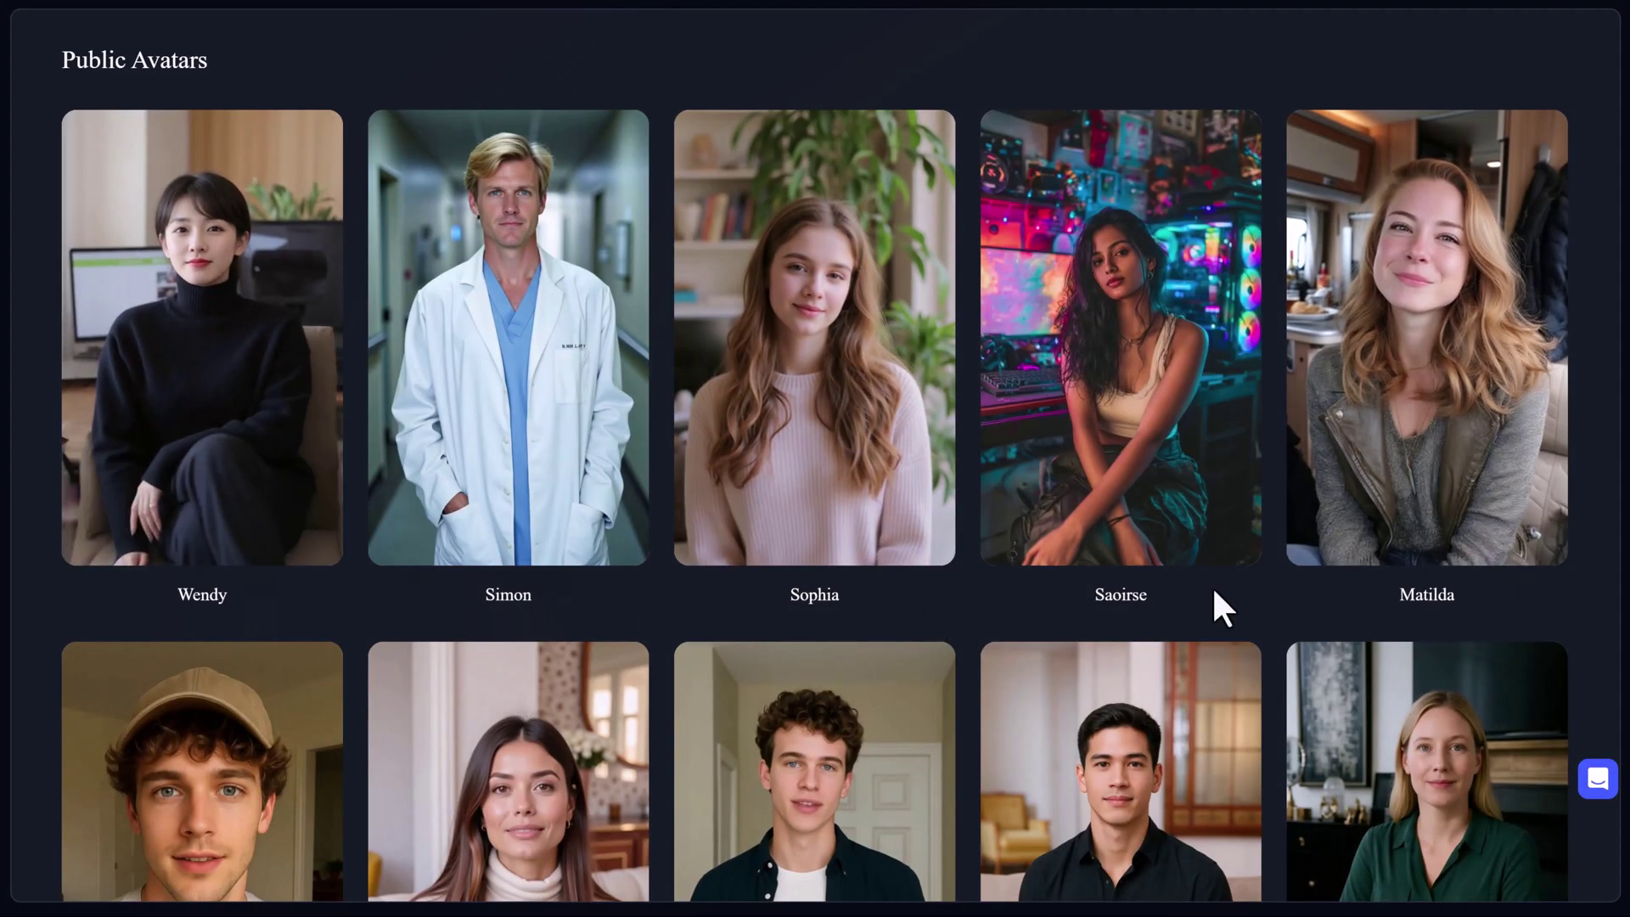
pyautogui.scroll(-3, 1219, 607)
pyautogui.scroll(-3, 1219, 603)
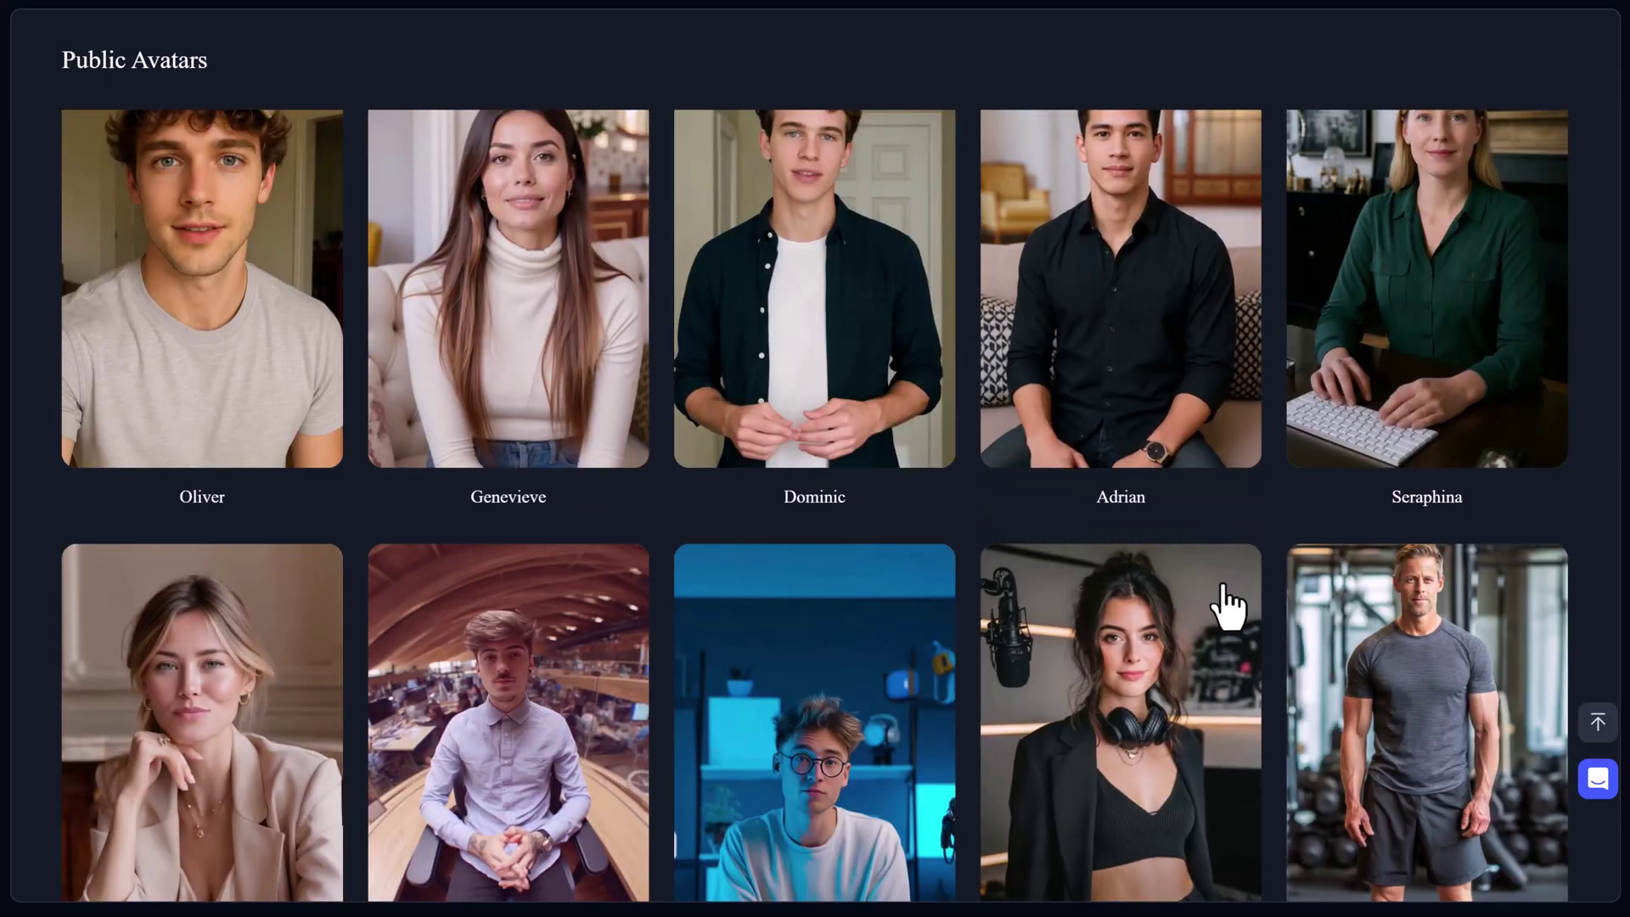
pyautogui.scroll(-4, 1226, 601)
pyautogui.scroll(-5, 1226, 607)
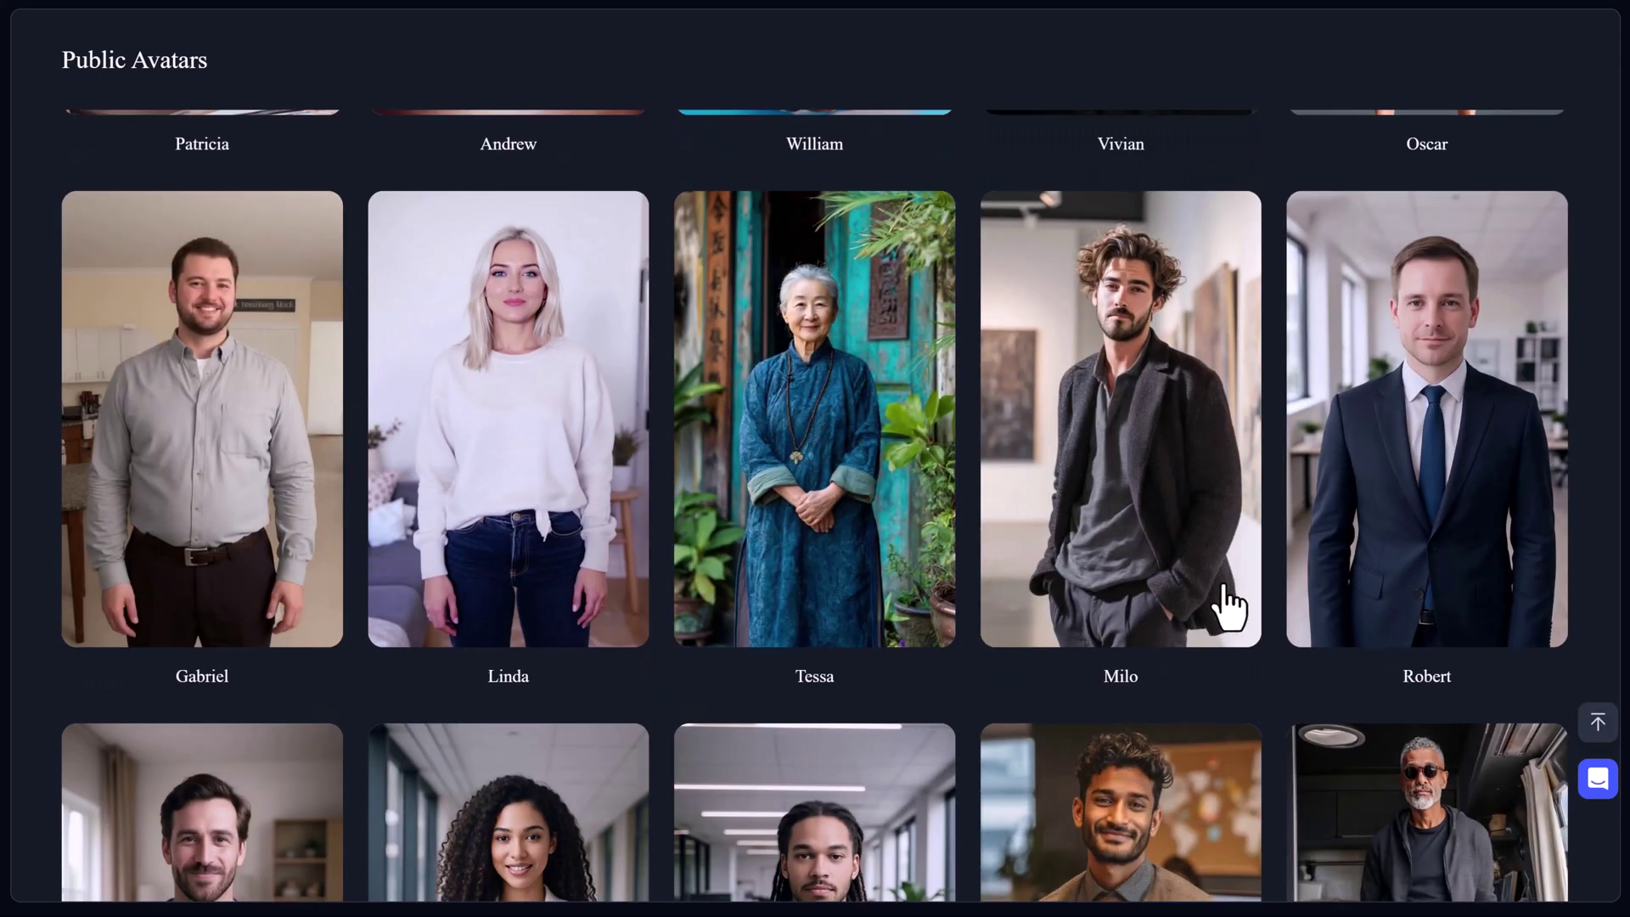
pyautogui.scroll(-5, 1226, 608)
pyautogui.scroll(-5, 1226, 608)
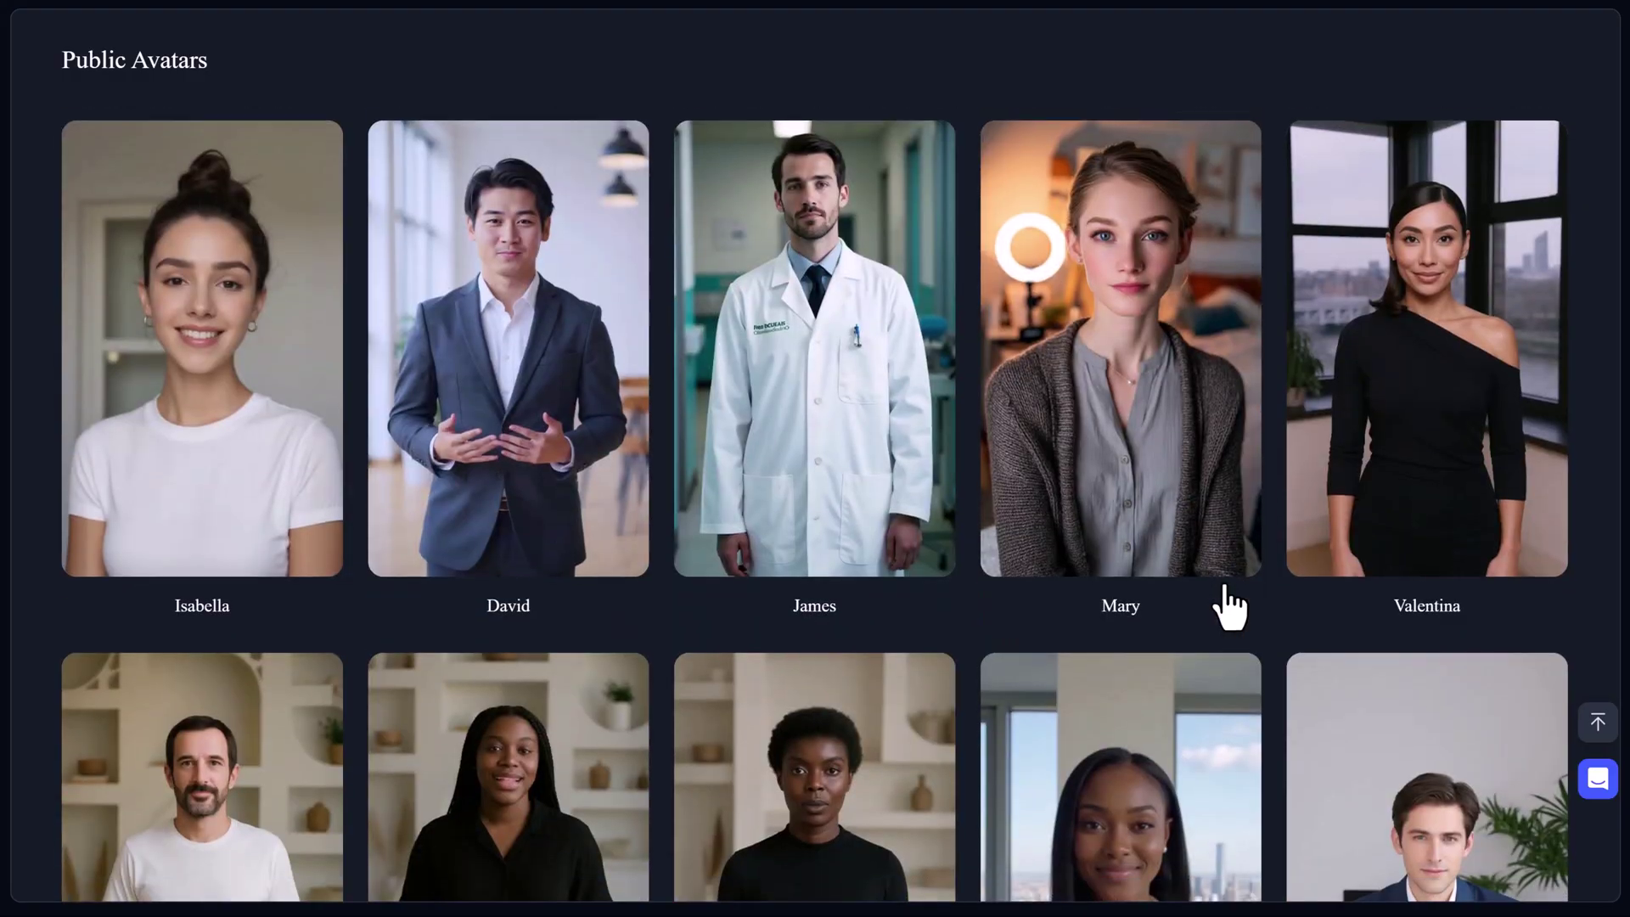
pyautogui.scroll(-5, 1229, 607)
pyautogui.scroll(-5, 1230, 606)
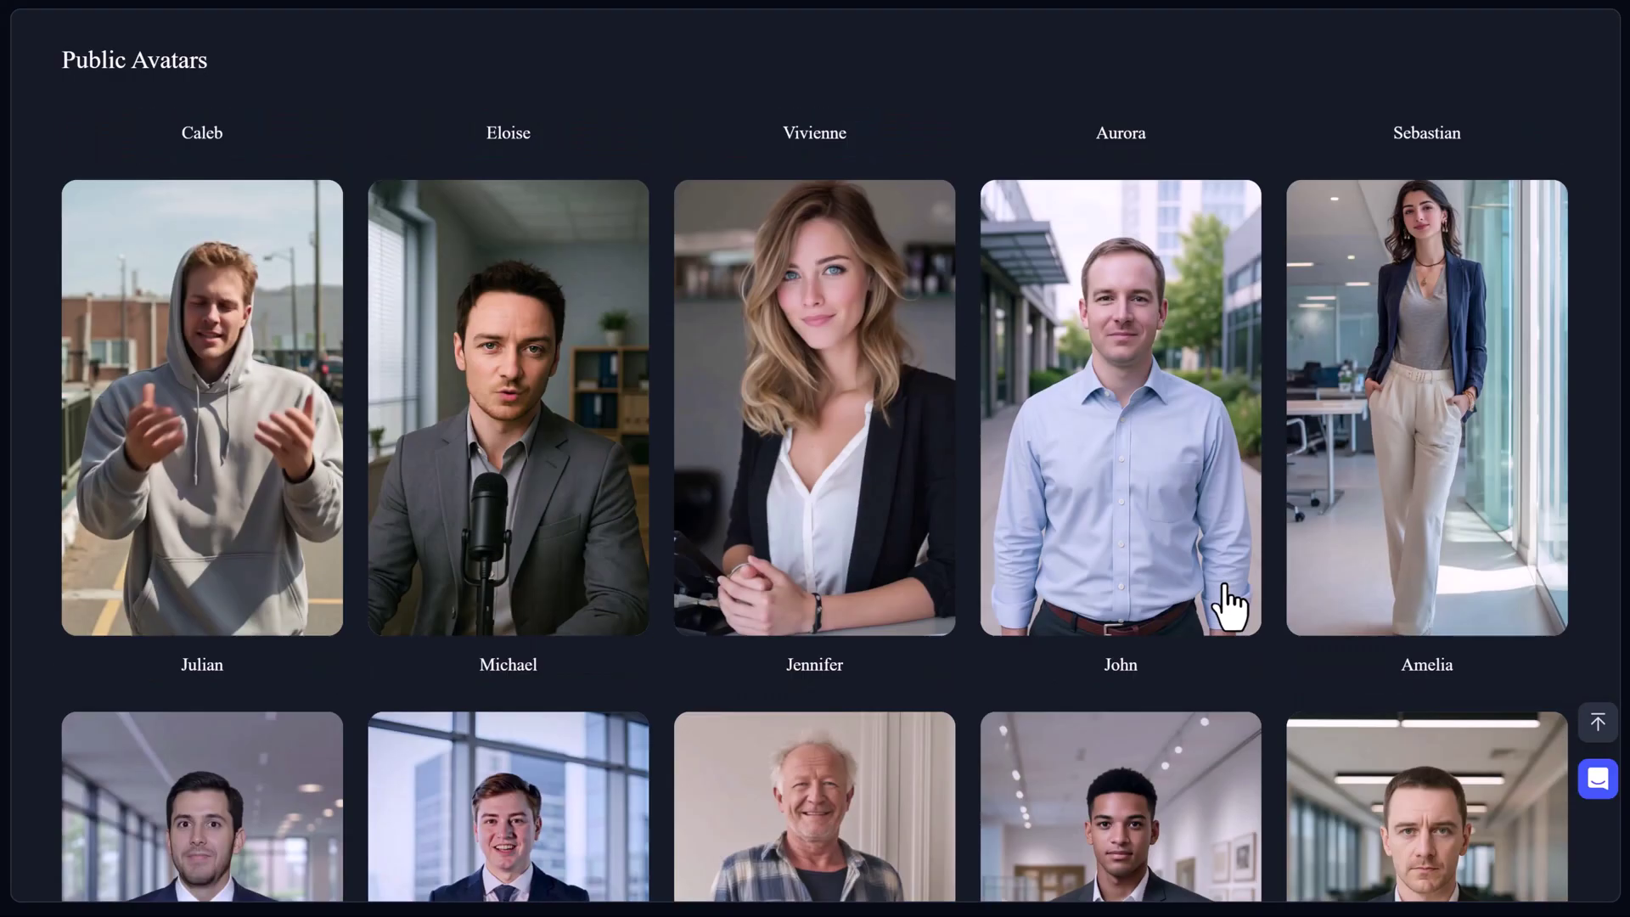
pyautogui.scroll(-4, 1229, 606)
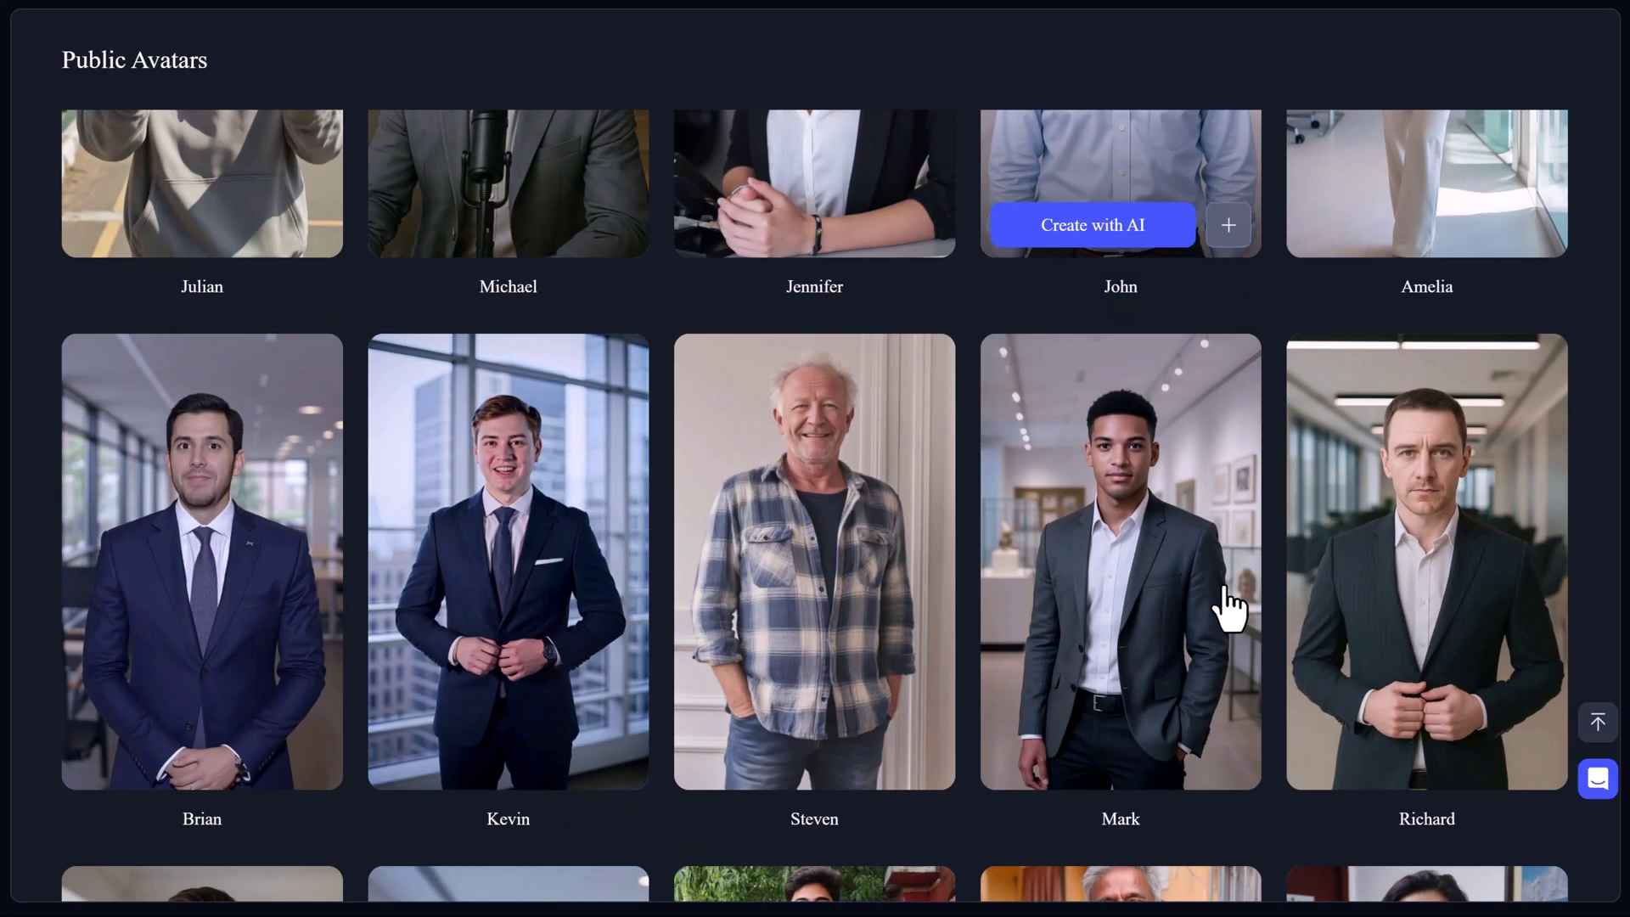
pyautogui.scroll(-3, 1230, 606)
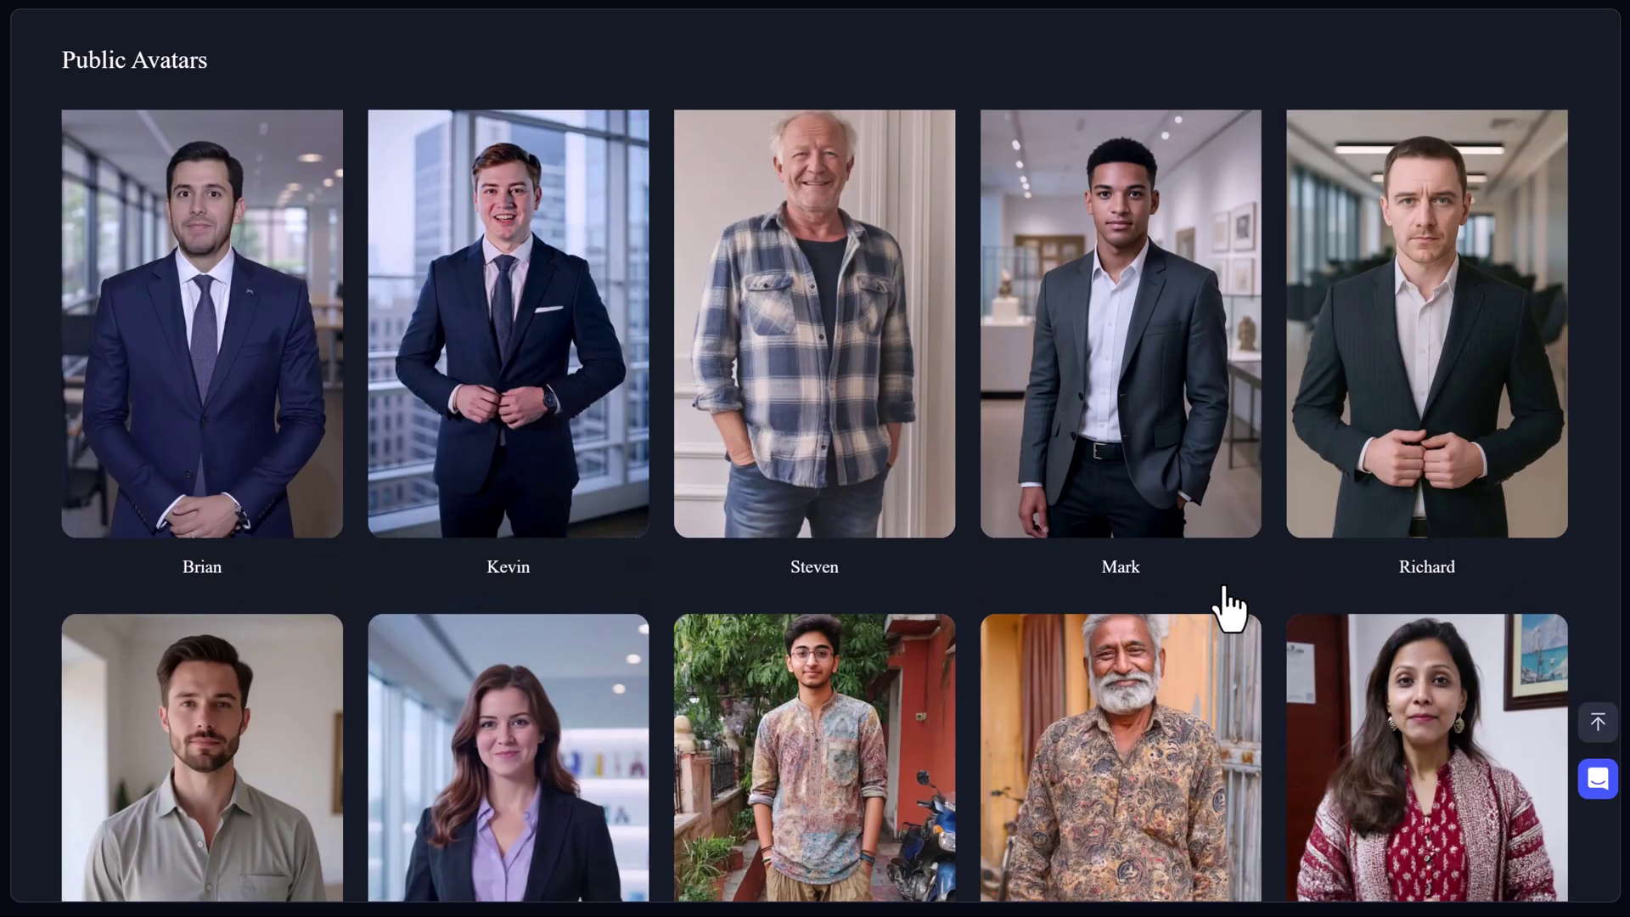
pyautogui.scroll(-4, 1230, 606)
pyautogui.scroll(-4, 1229, 606)
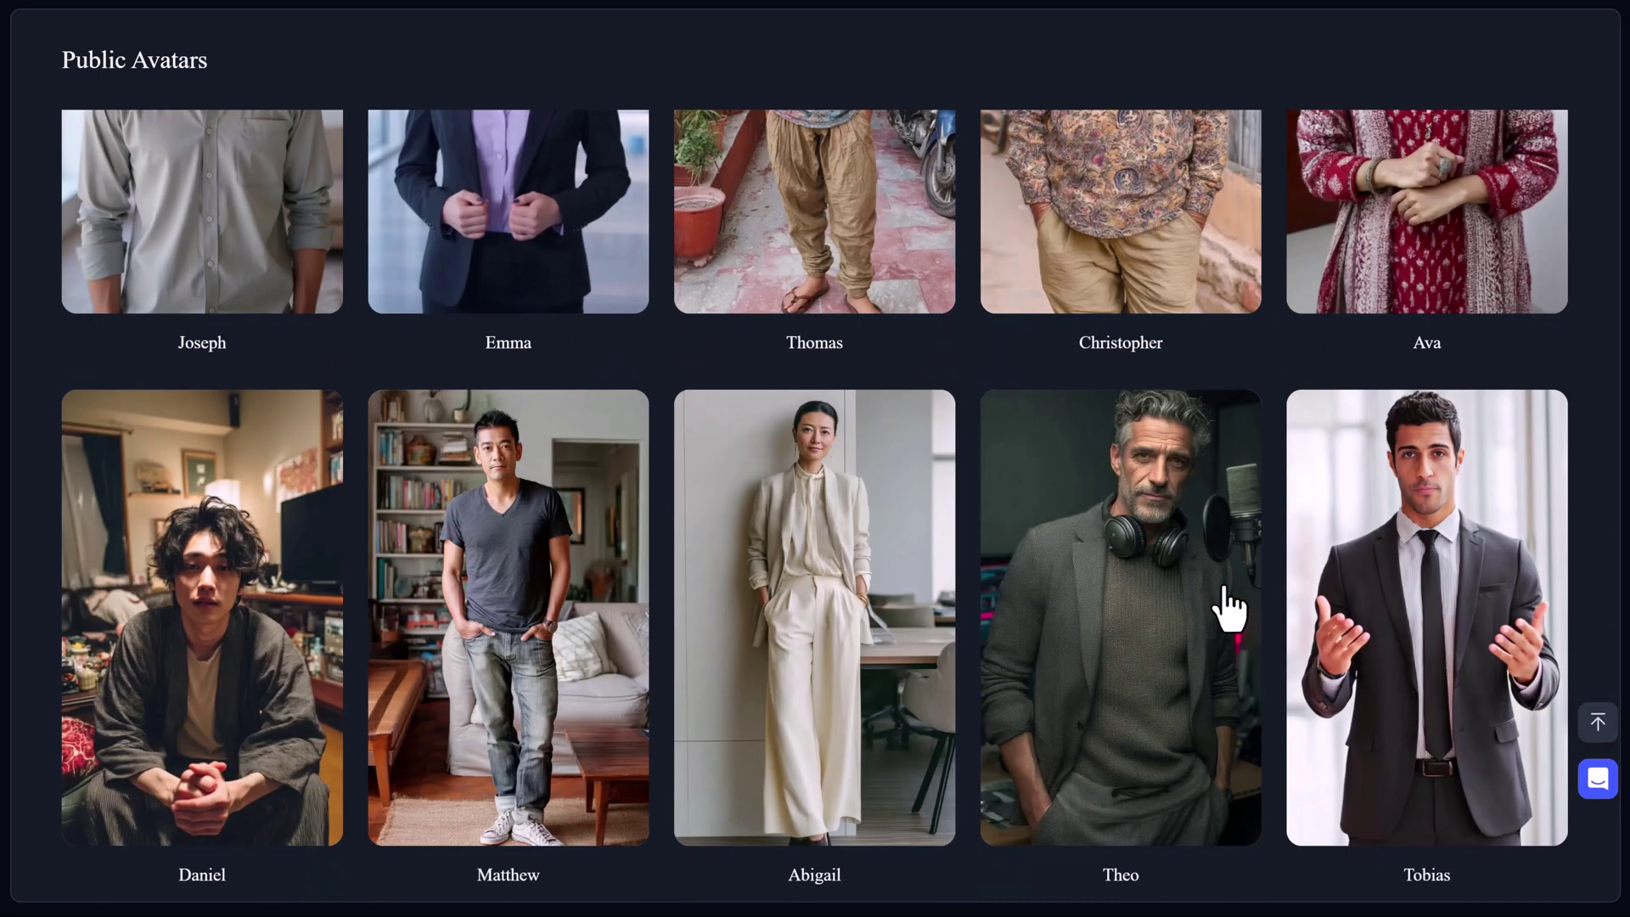
pyautogui.scroll(-5, 1229, 607)
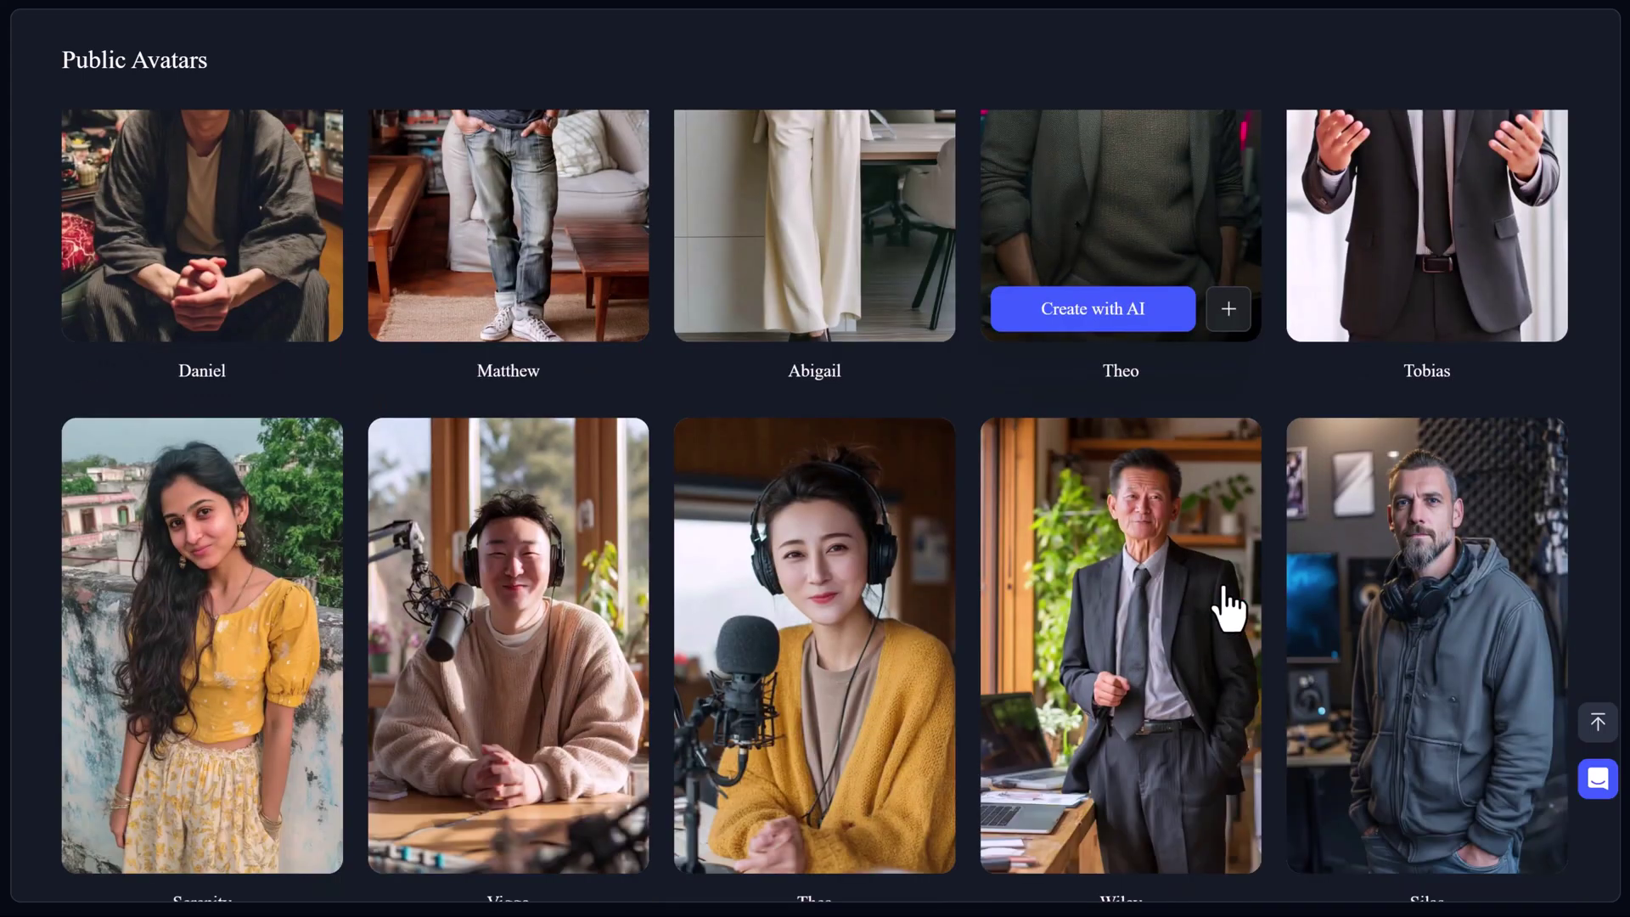
pyautogui.scroll(-5, 1229, 606)
pyautogui.scroll(-5, 1229, 606)
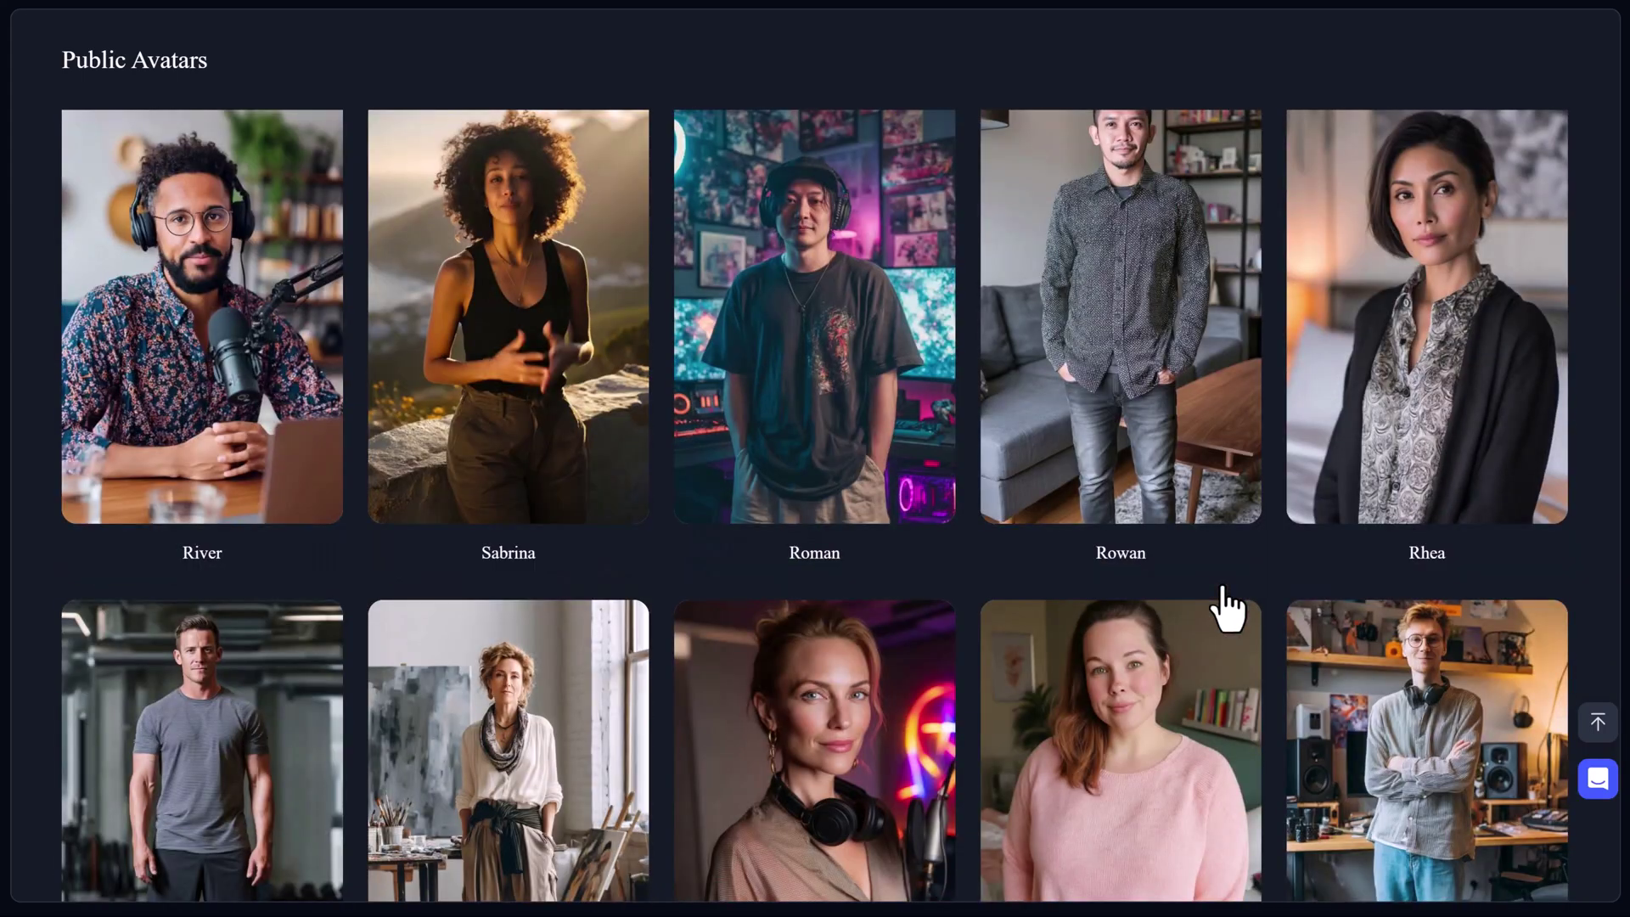
pyautogui.scroll(-5, 1230, 606)
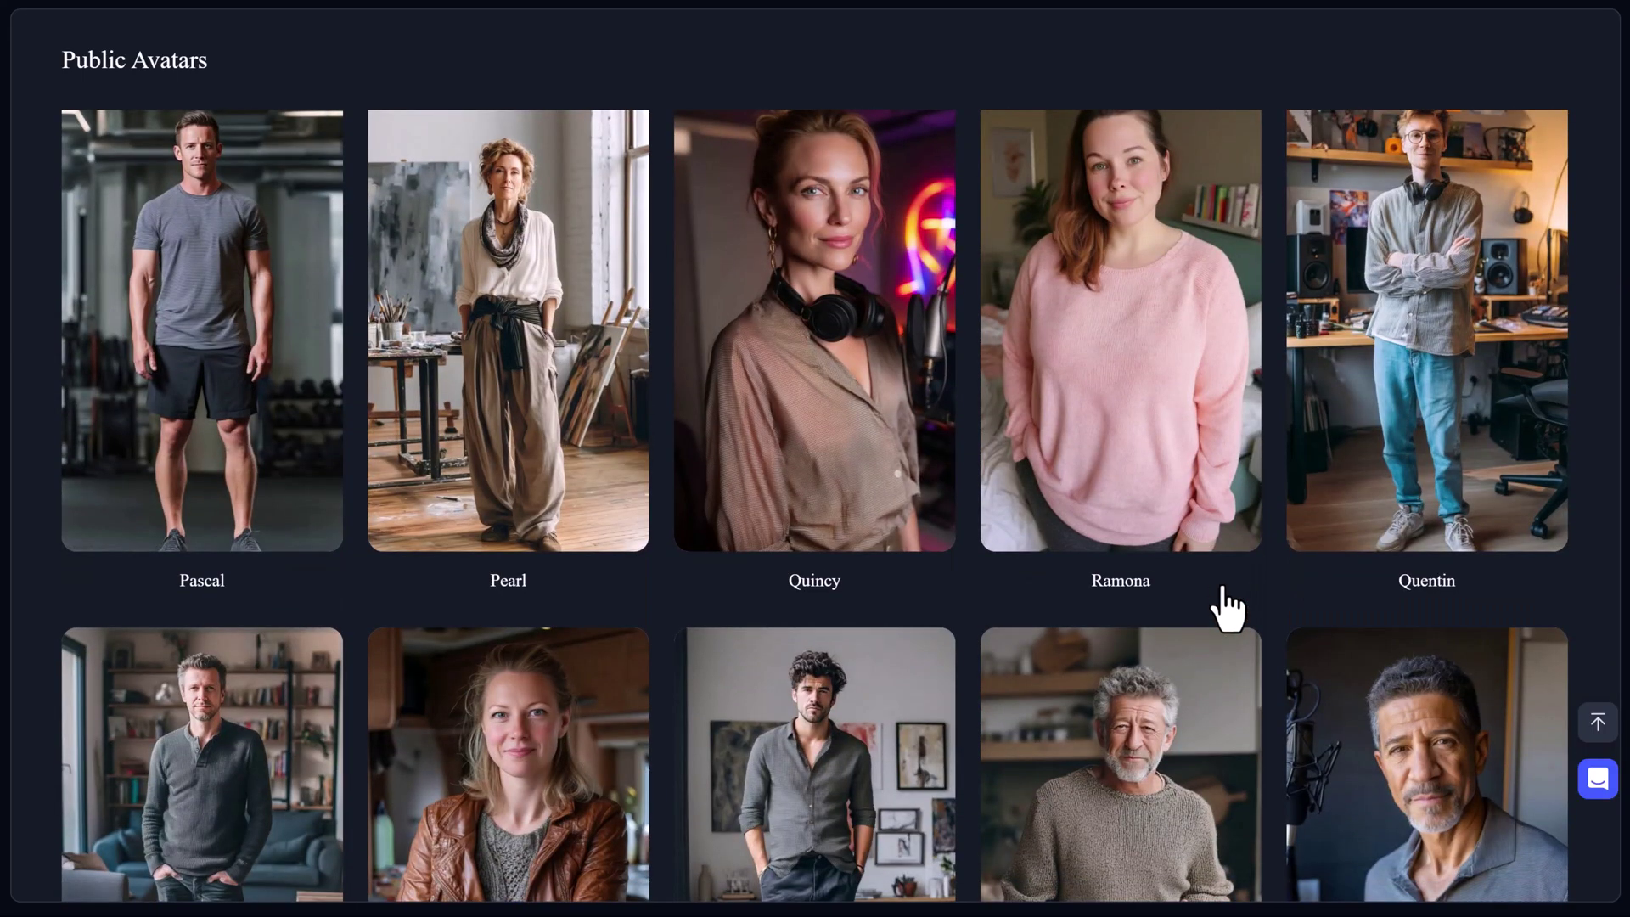
pyautogui.scroll(-4, 1230, 606)
pyautogui.scroll(-5, 1229, 606)
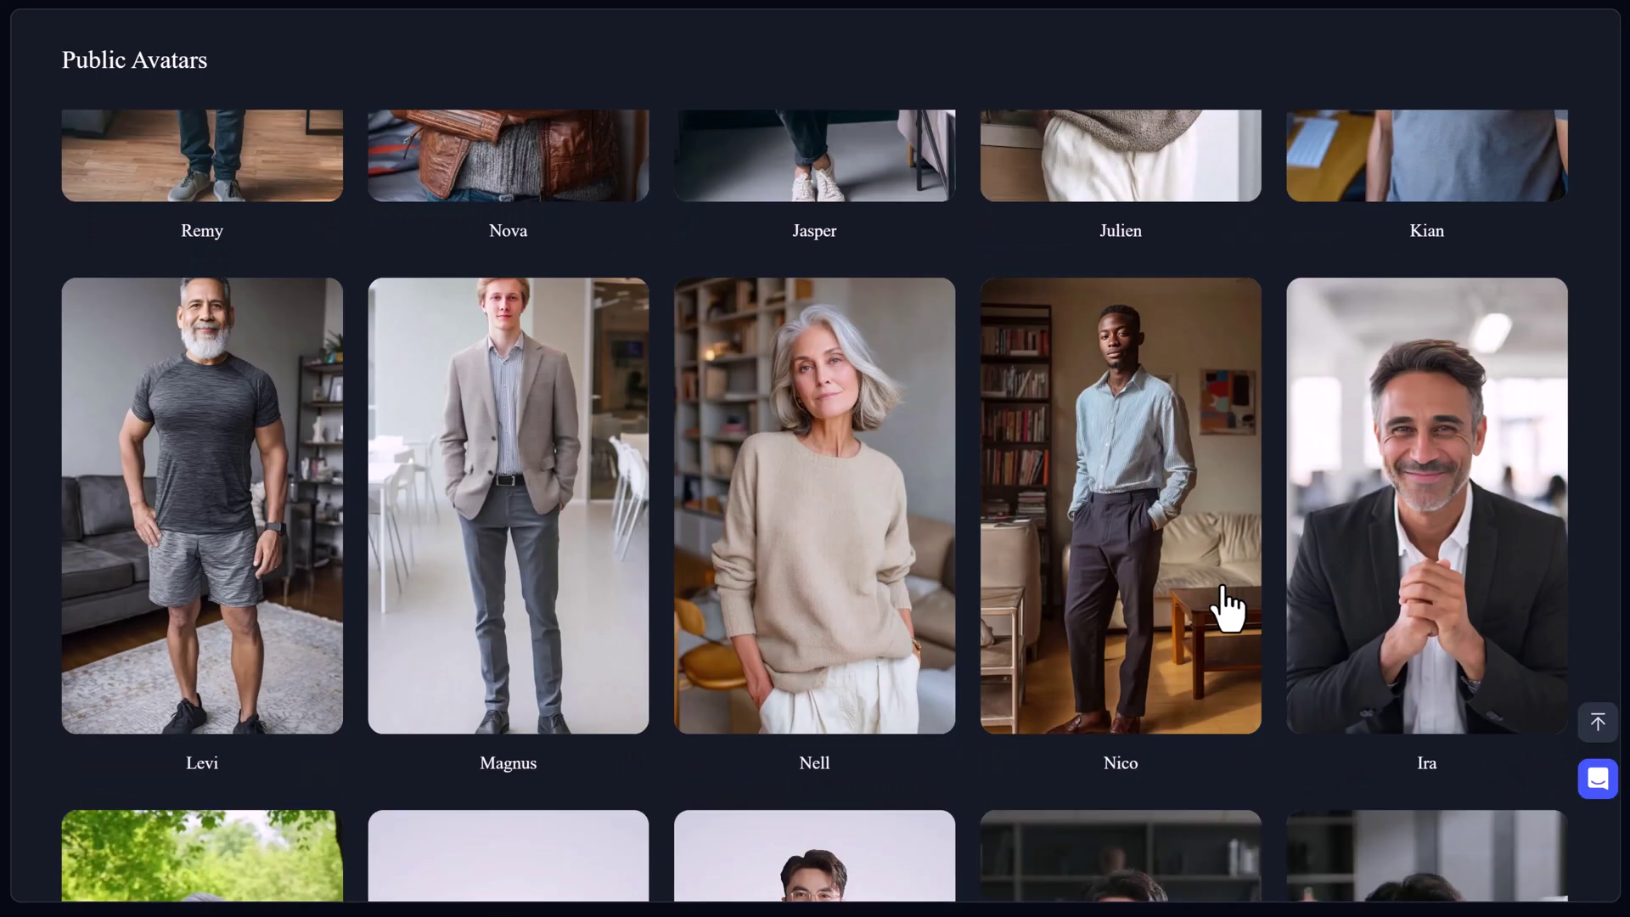
pyautogui.scroll(-5, 1229, 607)
pyautogui.scroll(-5, 1230, 606)
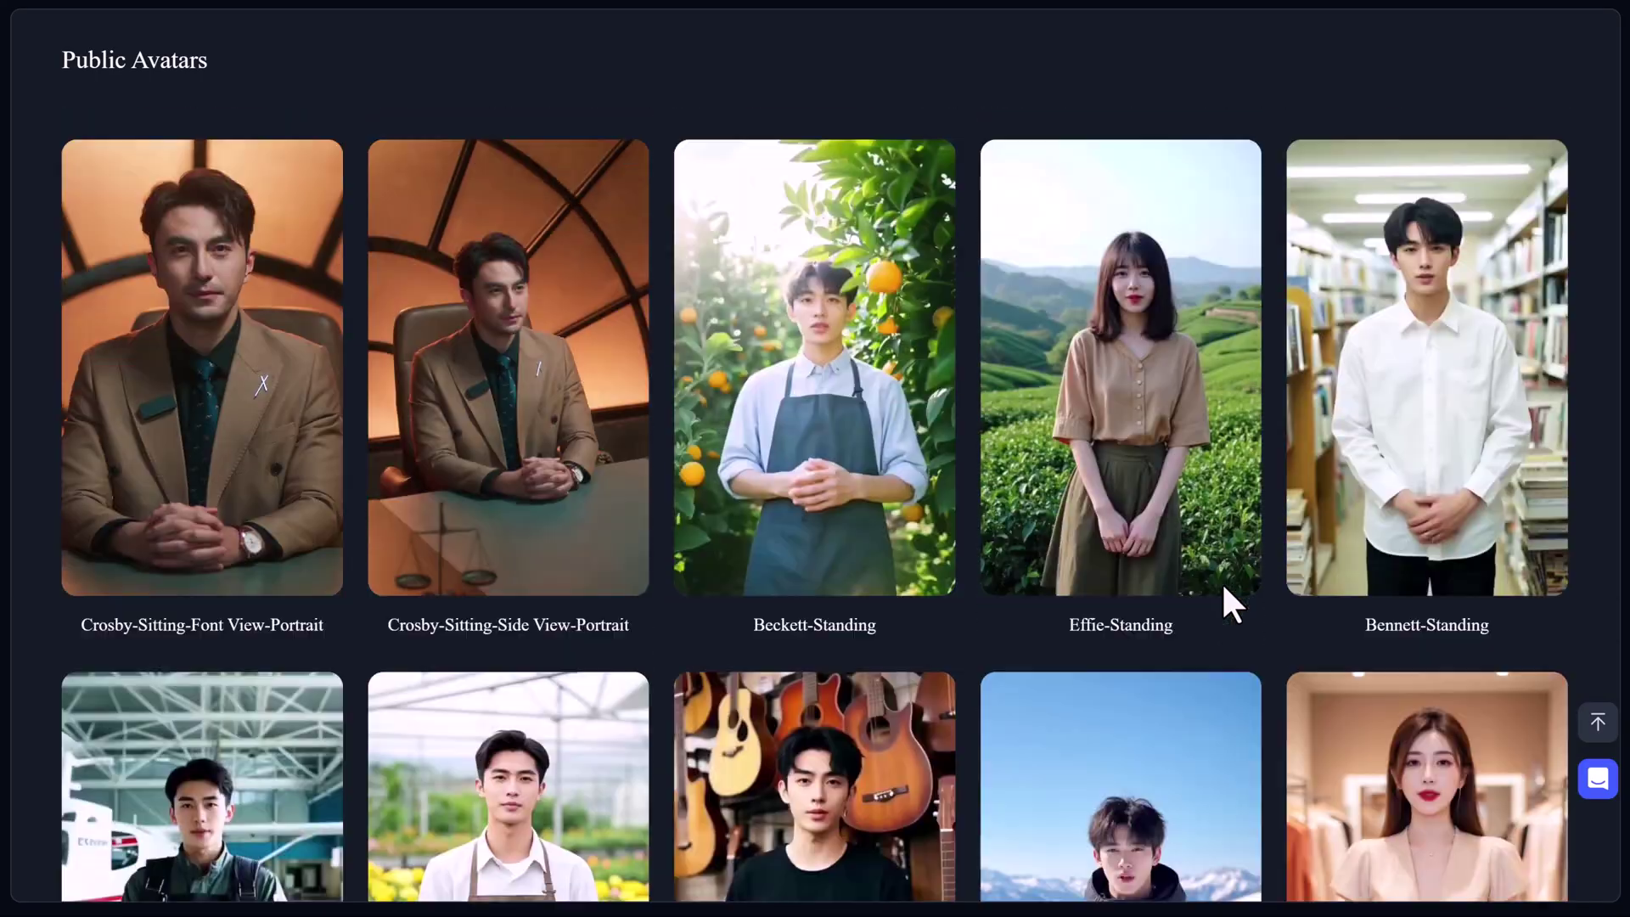
pyautogui.scroll(-3, 1221, 583)
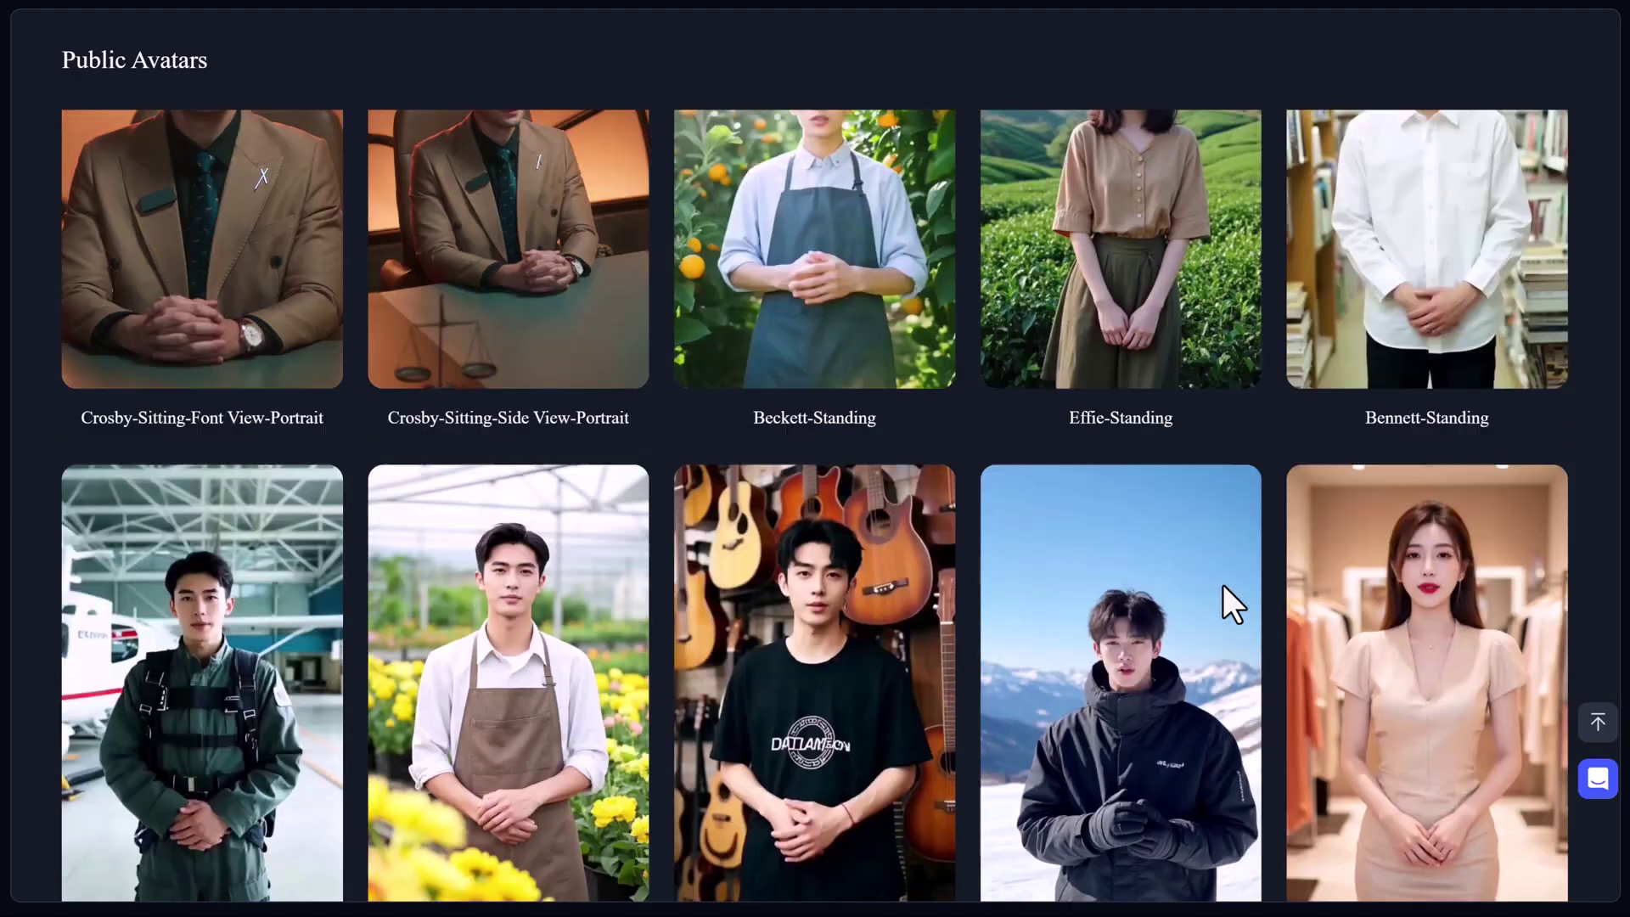
pyautogui.scroll(-5, 1223, 584)
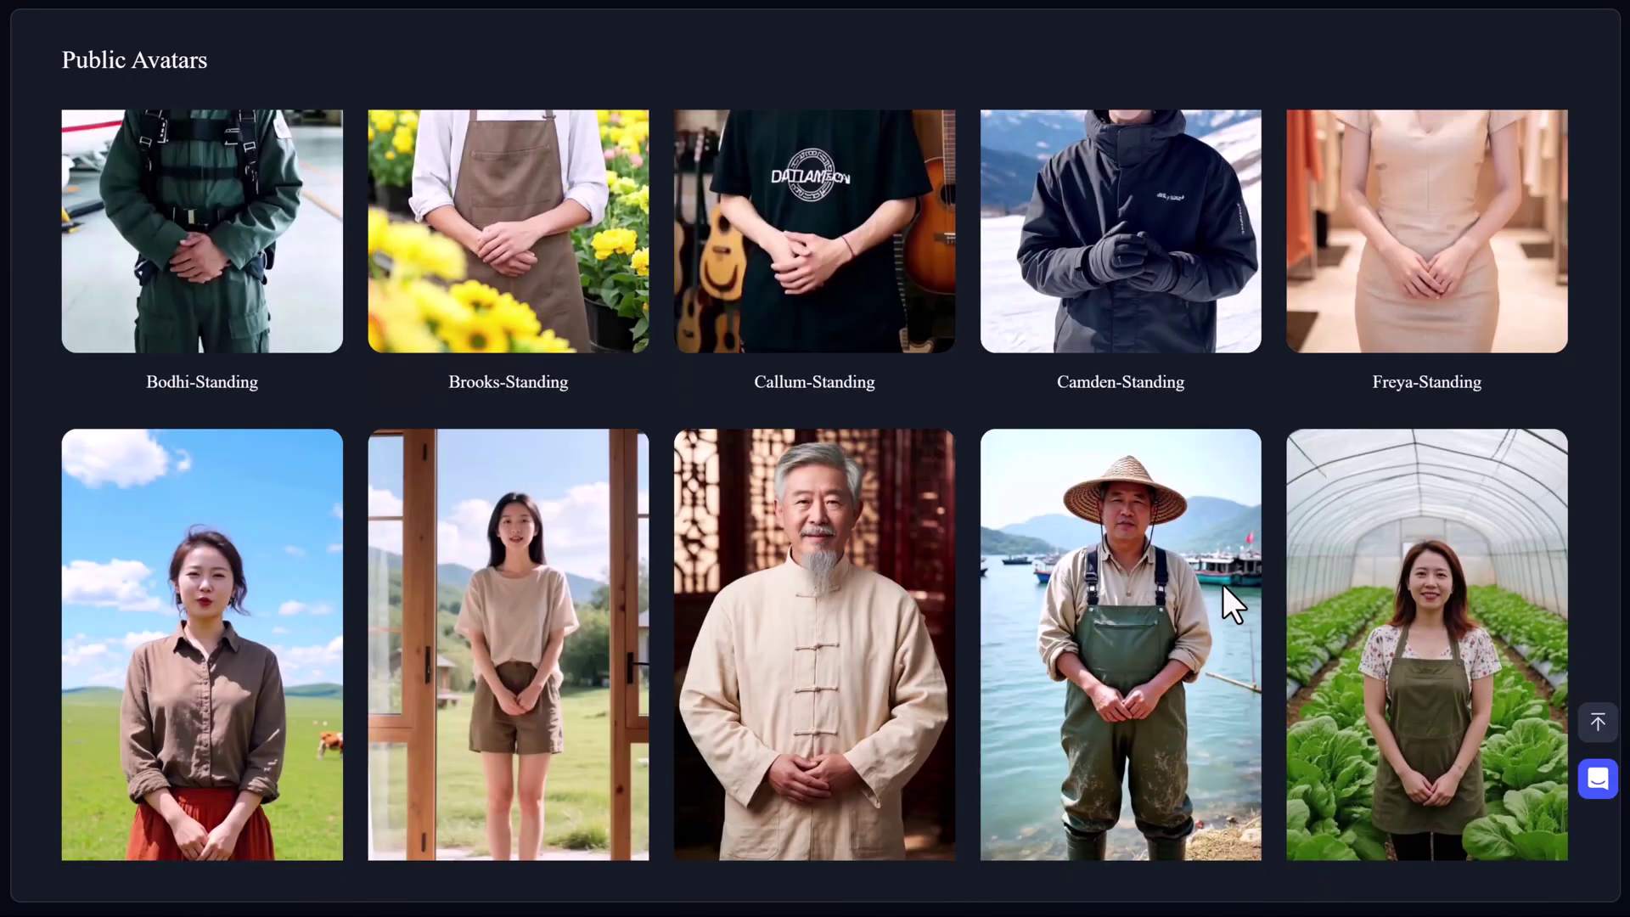
pyautogui.scroll(-3, 1222, 586)
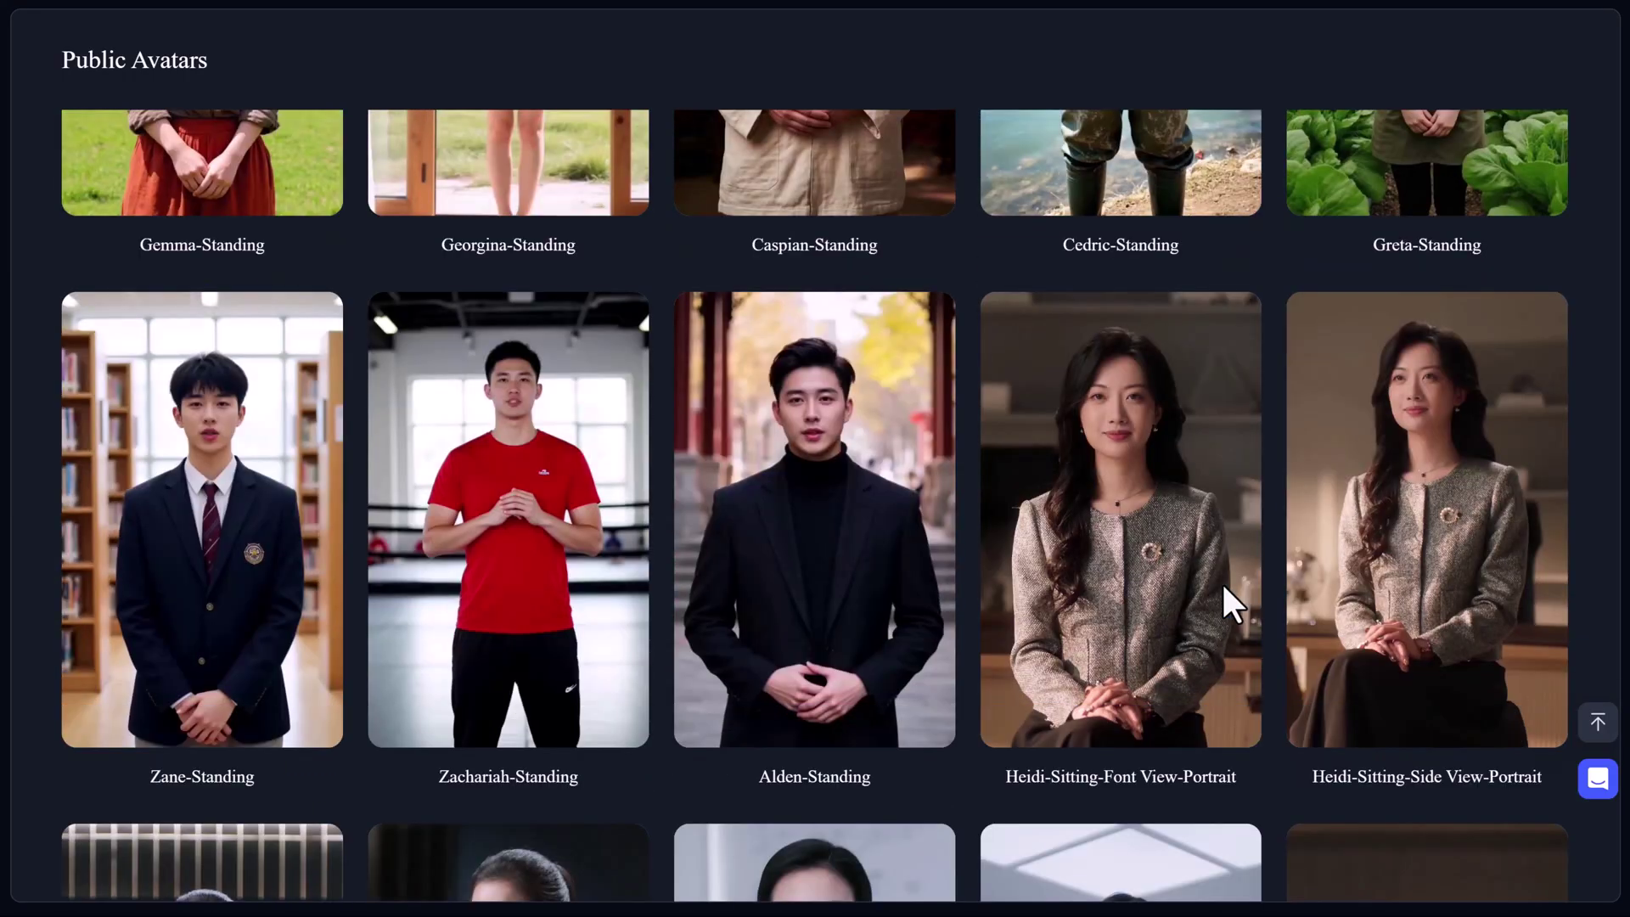
pyautogui.scroll(-6, 1221, 583)
pyautogui.scroll(-5, 1223, 584)
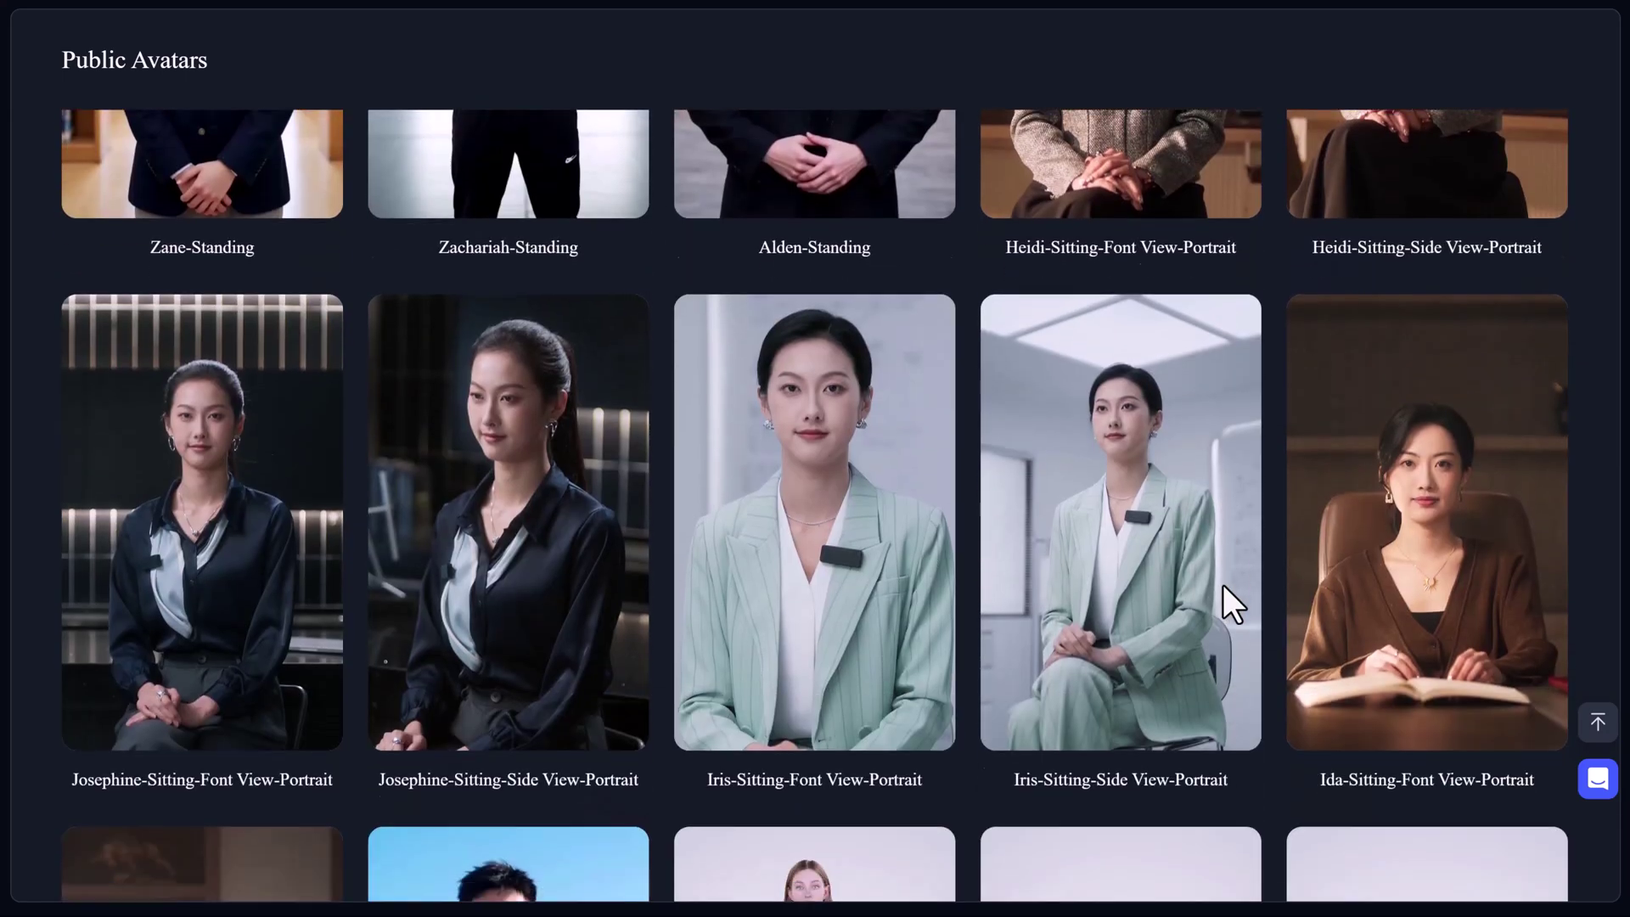